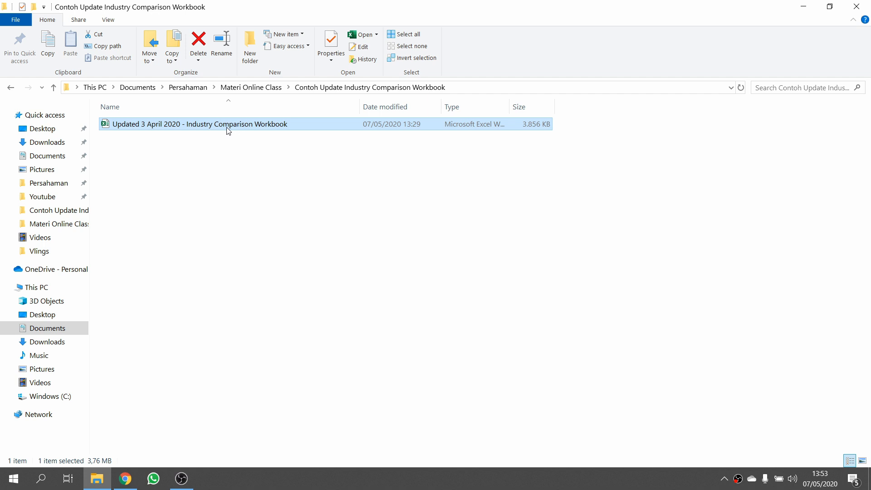
# Step: Duplicate the Updated 3 April 2020 - Industry Comparison Workbook file in the same folder
pyautogui.rightClick(228, 131)
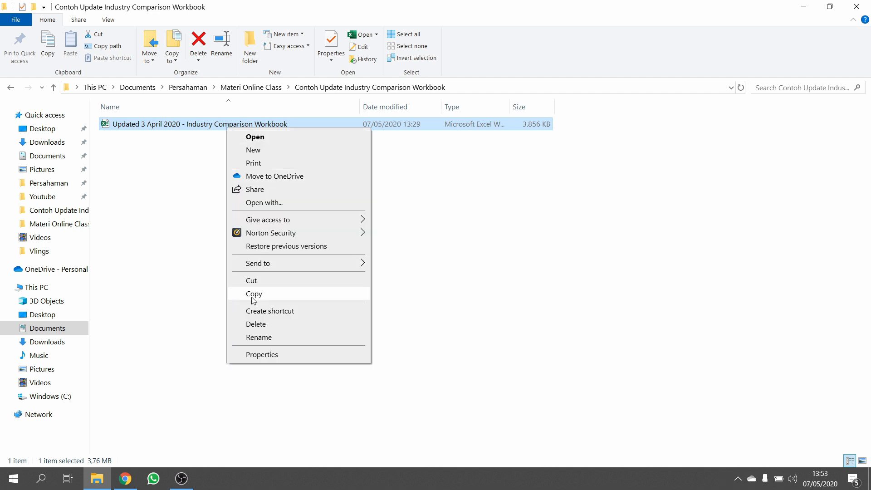
pyautogui.click(253, 296)
pyautogui.click(242, 163)
pyautogui.hotkey('ctrl', 'v')
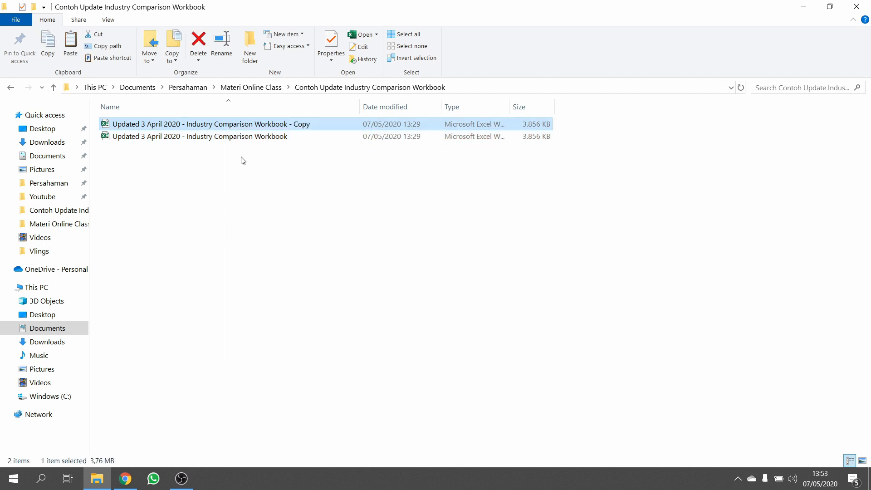
# Step: Rename the copied file as "Updated 6 Mei 2020 - Industry Comparison Workbook"
pyautogui.rightClick(267, 130)
pyautogui.click(312, 338)
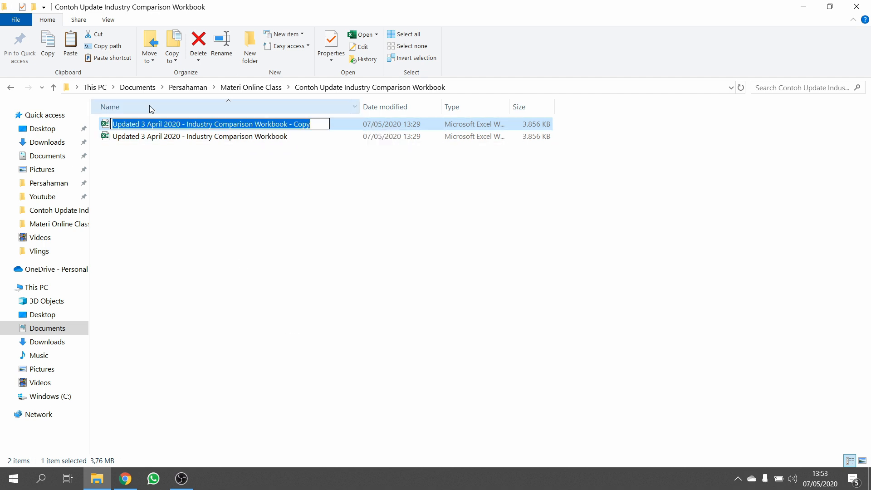
pyautogui.click(165, 124)
pyautogui.press('BackSpace')
pyautogui.press('BackSpace')
pyautogui.press('BackSpace')
pyautogui.press('BackSpace')
pyautogui.press('BackSpace')
pyautogui.press('BackSpace')
pyautogui.press('BackSpace')
pyautogui.press('BackSpace')
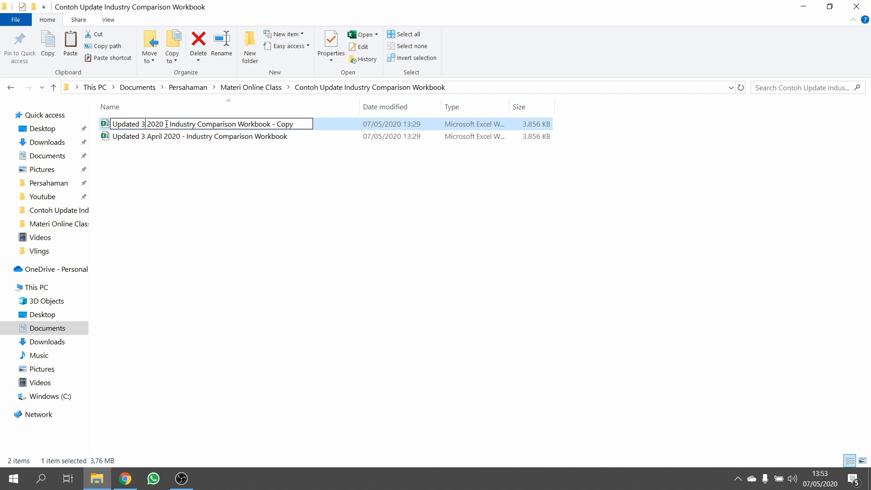
pyautogui.write('6')
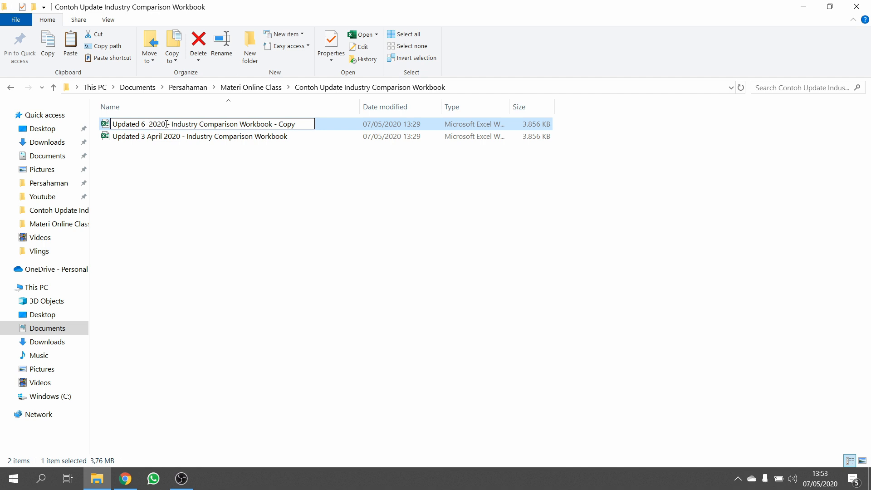
pyautogui.write(' Mei')
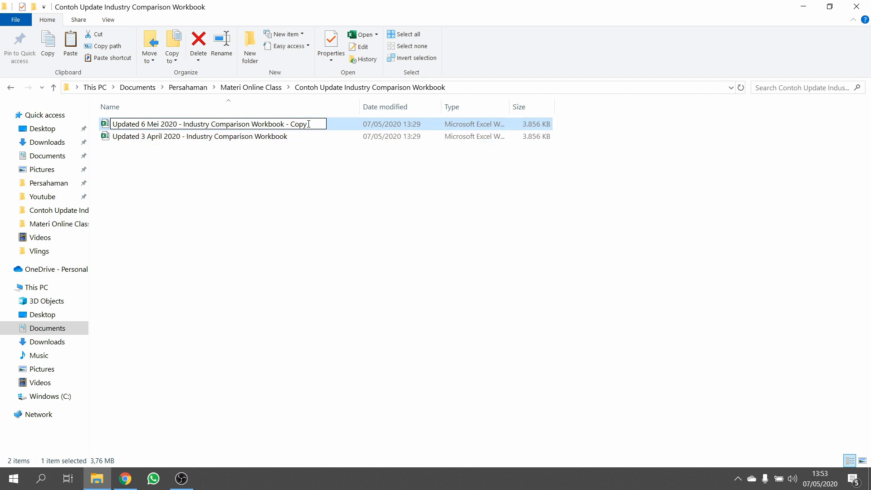
pyautogui.press('BackSpace')
pyautogui.press('BackSpace')
pyautogui.press('BackSpace')
pyautogui.press('BackSpace')
pyautogui.press('BackSpace')
pyautogui.press('BackSpace')
pyautogui.press('BackSpace')
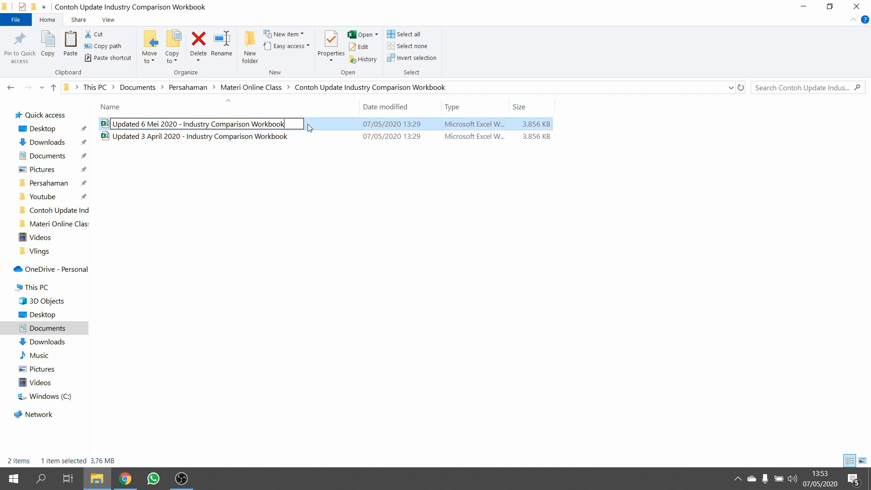
pyautogui.press('Return')
# Step: Open the renamed workbook in Excel and set the Last Updated date on the Home sheet to 6 Mei 2020
pyautogui.doubleClick(291, 141)
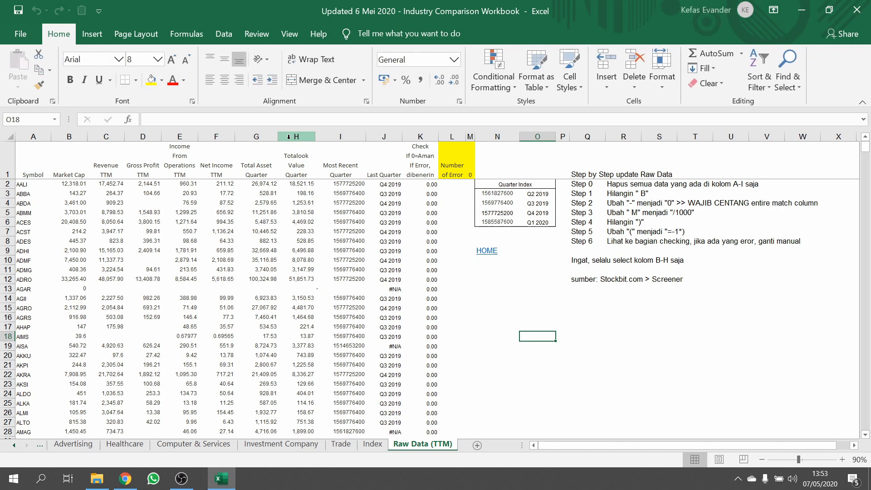
pyautogui.click(486, 250)
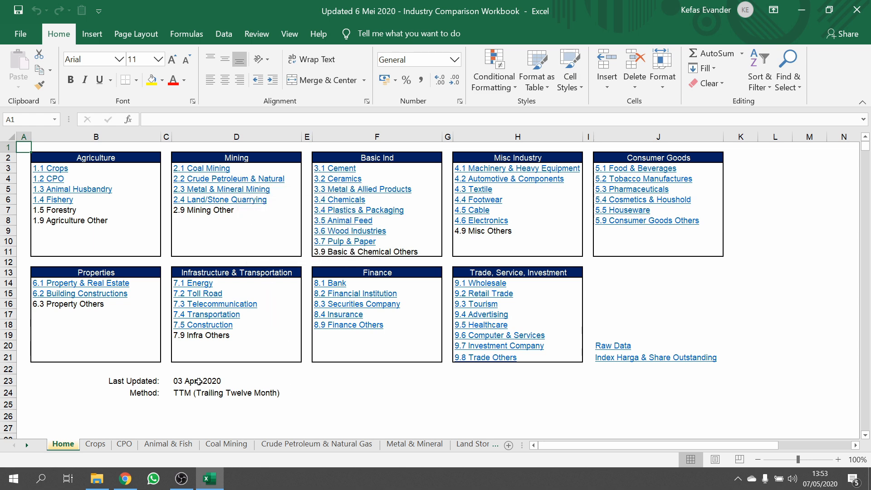
pyautogui.click(198, 383)
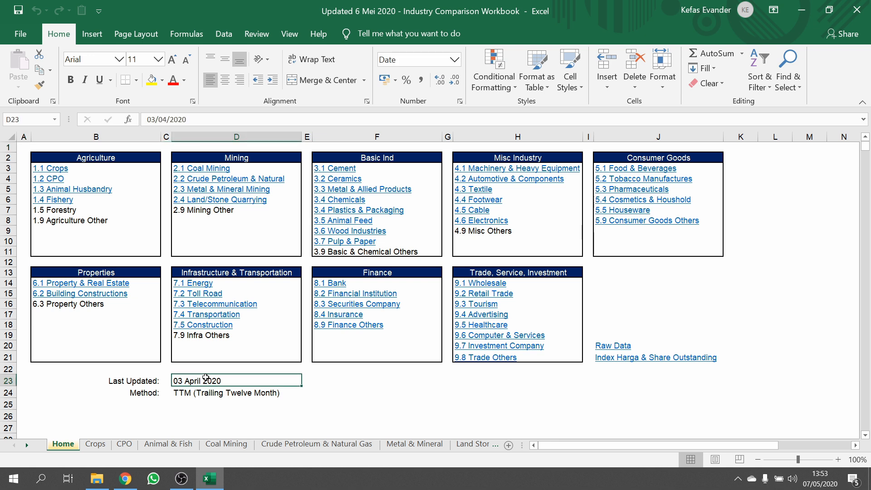
pyautogui.write('6 Mei ')
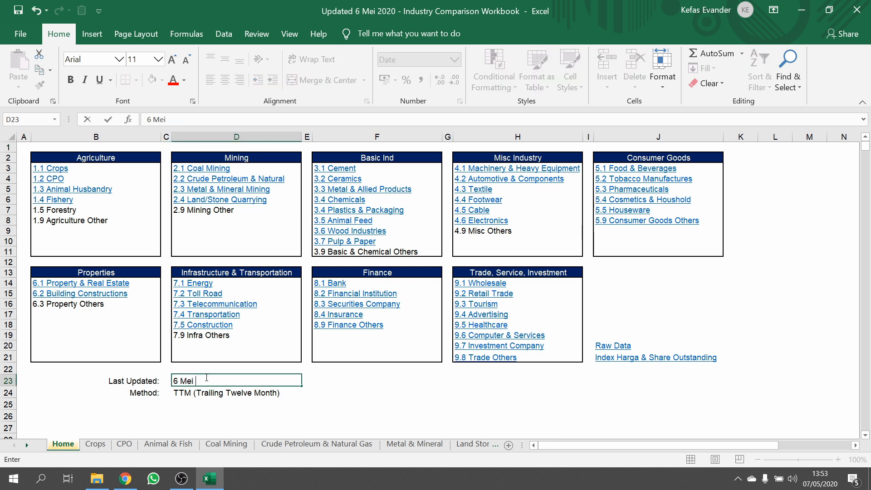
pyautogui.write('2020')
pyautogui.press('Return')
pyautogui.click(211, 429)
pyautogui.click(229, 380)
pyautogui.click(260, 393)
pyautogui.click(243, 408)
pyautogui.click(251, 393)
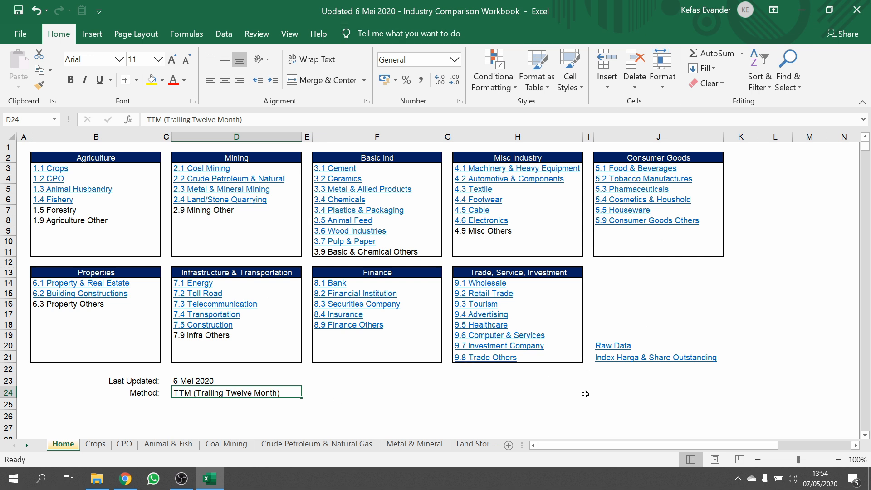
# Step: Follow the Home sheet's Raw Data link to view the Raw Data (TTM) sheet
pyautogui.click(638, 345)
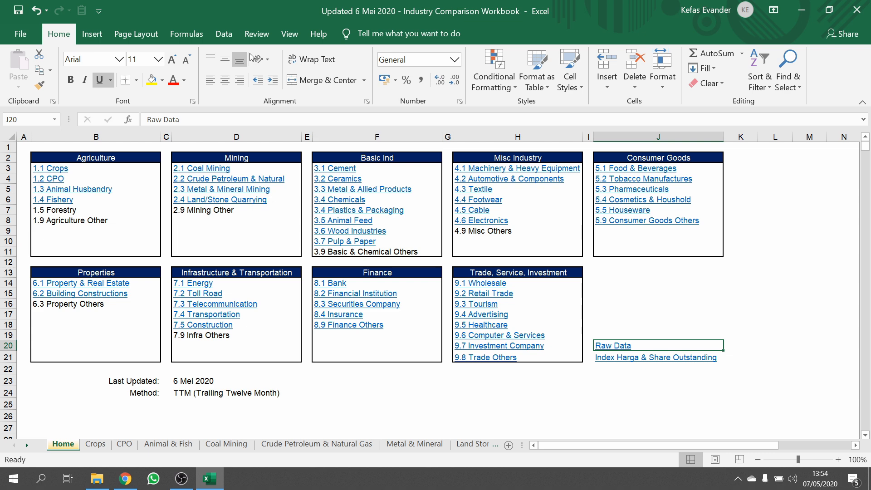
pyautogui.click(625, 345)
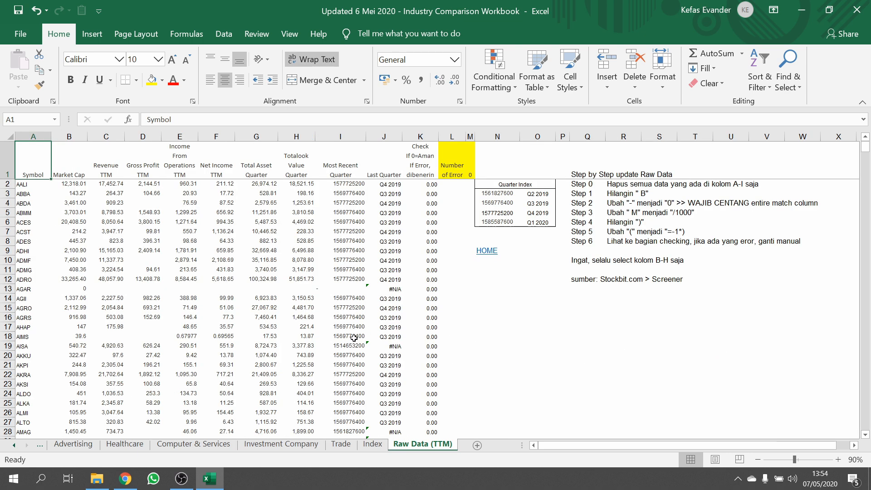
pyautogui.click(108, 232)
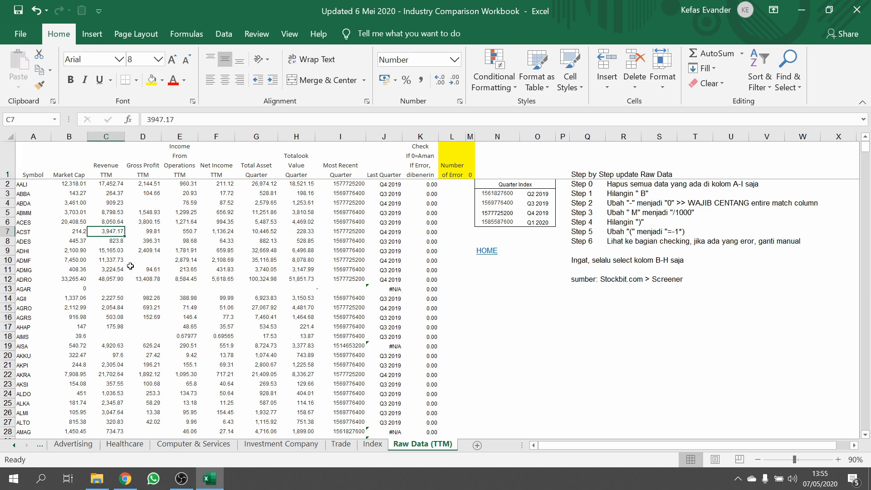
# Step: Examine SRTG's Operating Profit formula on the Investment Company sheet and the data source note on the Raw Data (TTM) sheet
pyautogui.click(274, 445)
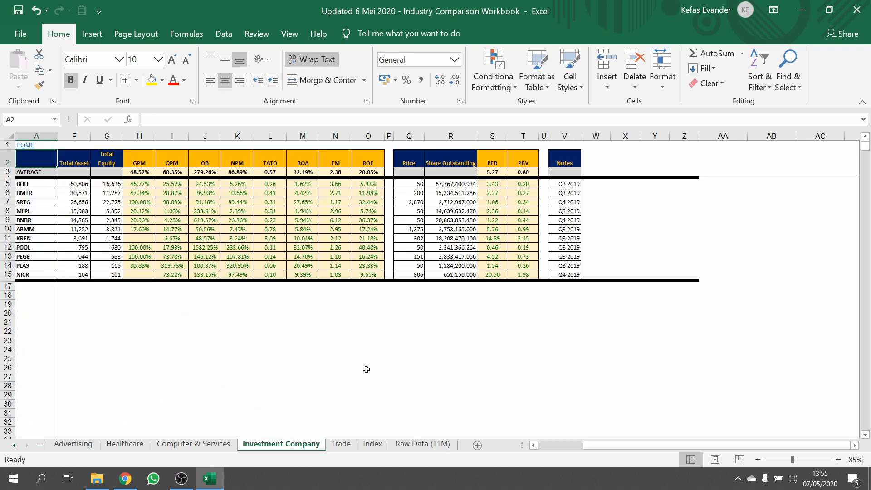
pyautogui.moveTo(585, 449); pyautogui.dragTo(562, 449)
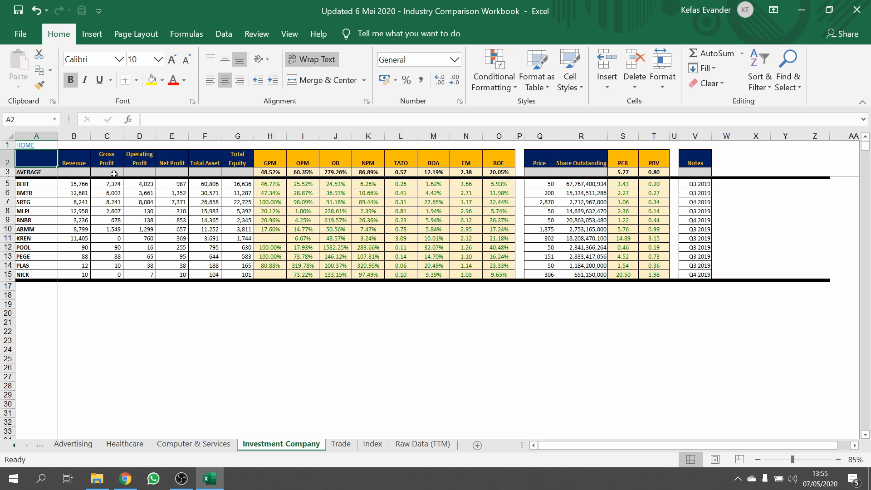
pyautogui.click(136, 201)
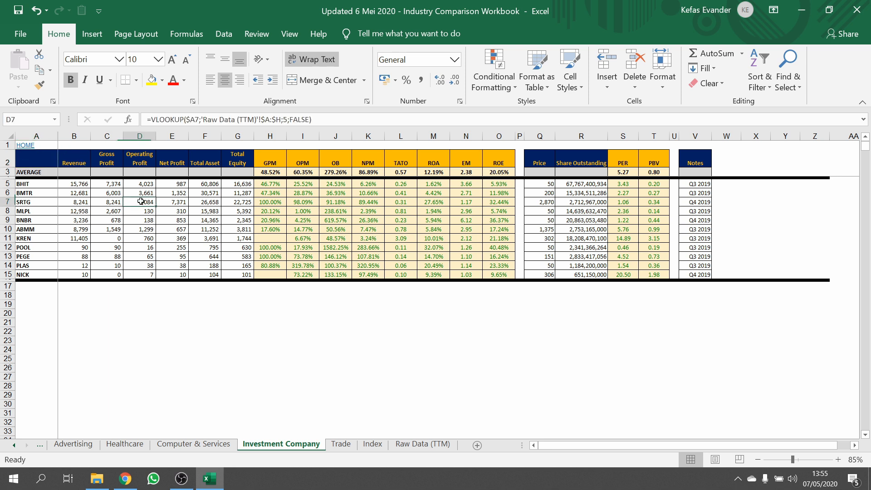
pyautogui.click(429, 447)
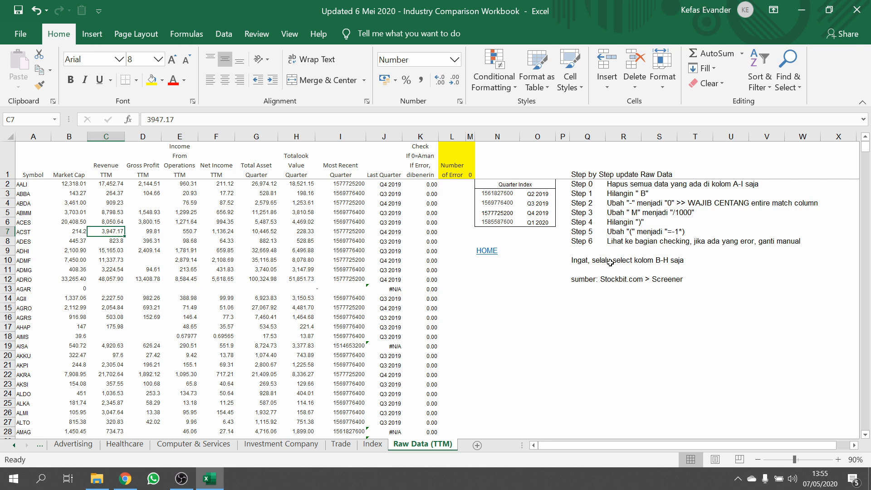
pyautogui.moveTo(570, 281); pyautogui.dragTo(677, 282)
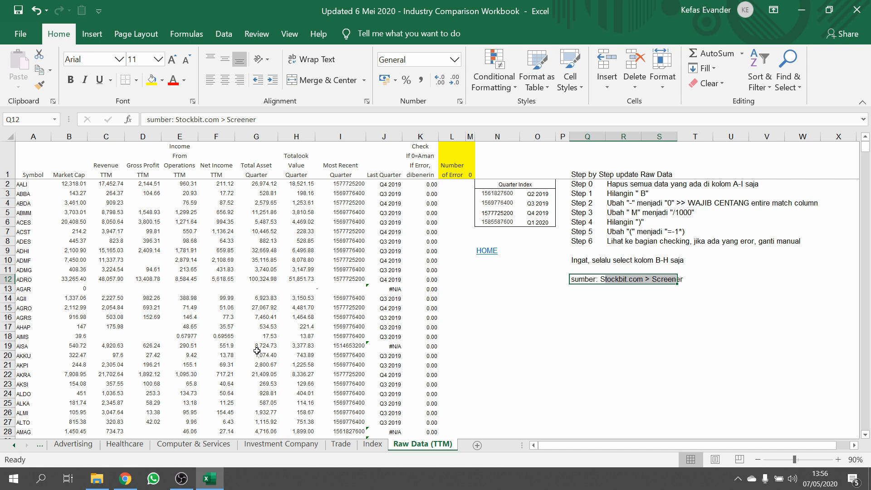
# Step: Switch to Chrome and open Stockbit's Screener, checking the required data columns in the workbook's Raw Data (TTM) sheet
pyautogui.click(126, 479)
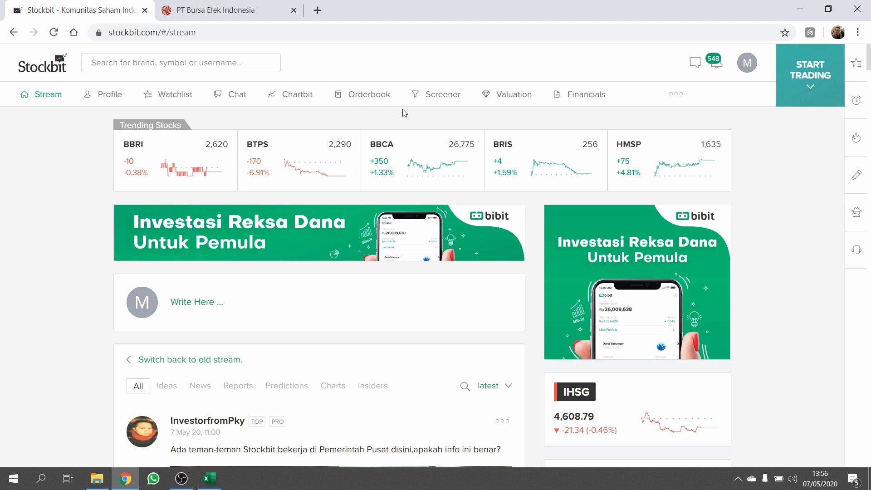
pyautogui.click(439, 99)
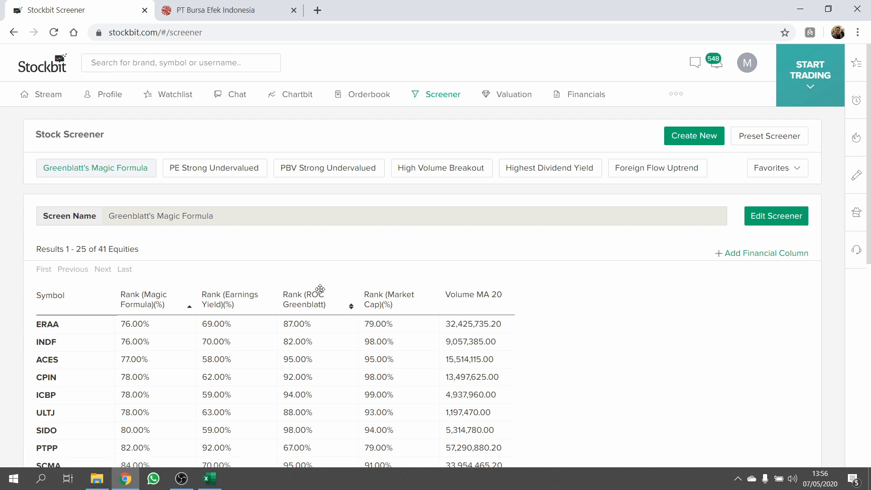
pyautogui.hotkey('alt', 'Tab')
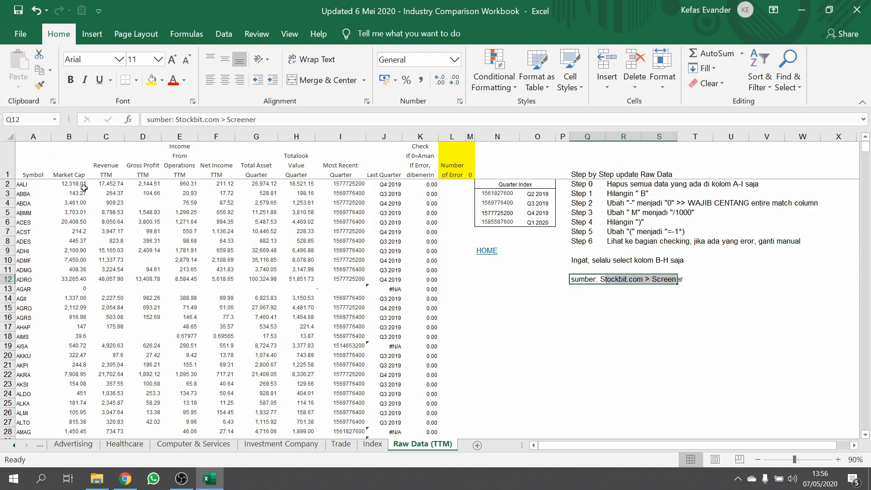
pyautogui.click(142, 207)
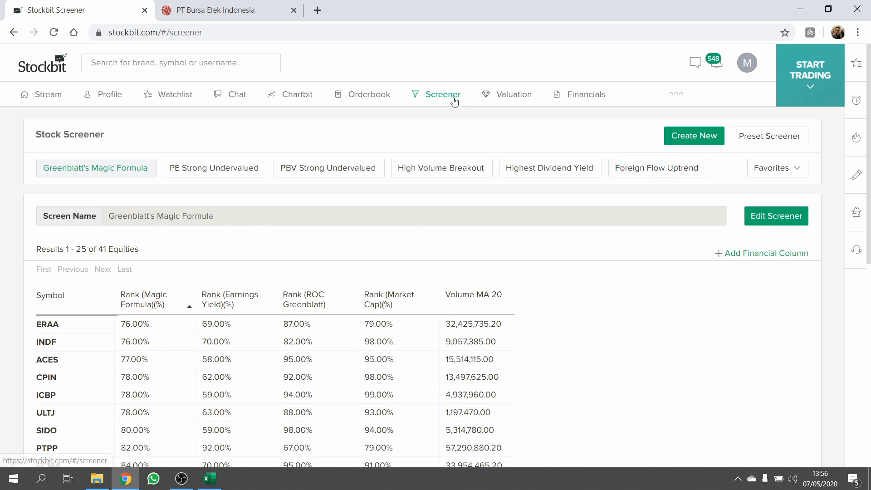
# Step: Create a new IHSG stock screener with the rule Market Cap >= 0 and run the screening
pyautogui.click(707, 140)
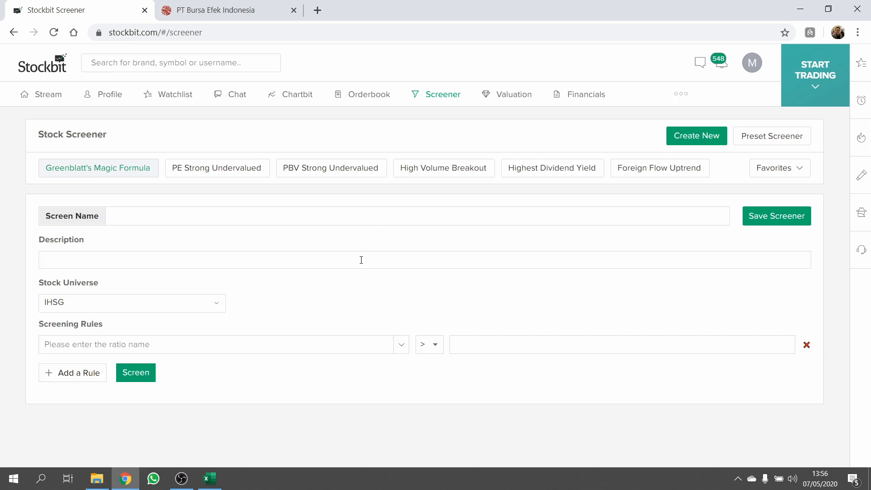
pyautogui.click(344, 346)
pyautogui.write('market cap')
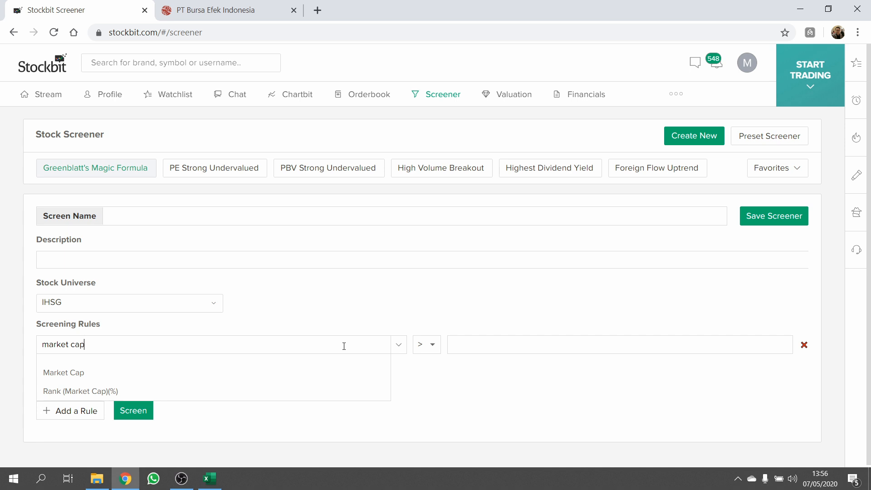
pyautogui.click(254, 373)
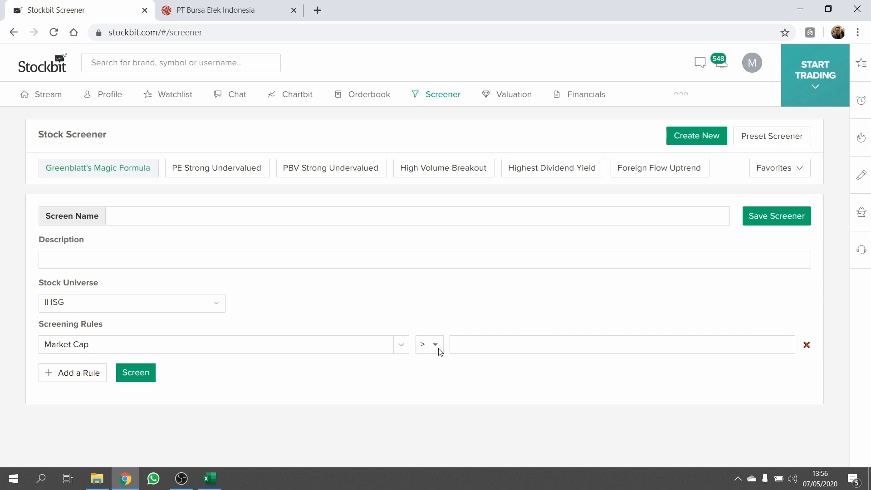
pyautogui.click(441, 351)
pyautogui.click(430, 378)
pyautogui.click(476, 349)
pyautogui.write('0')
pyautogui.click(135, 372)
pyautogui.scroll(-7, 192, 380)
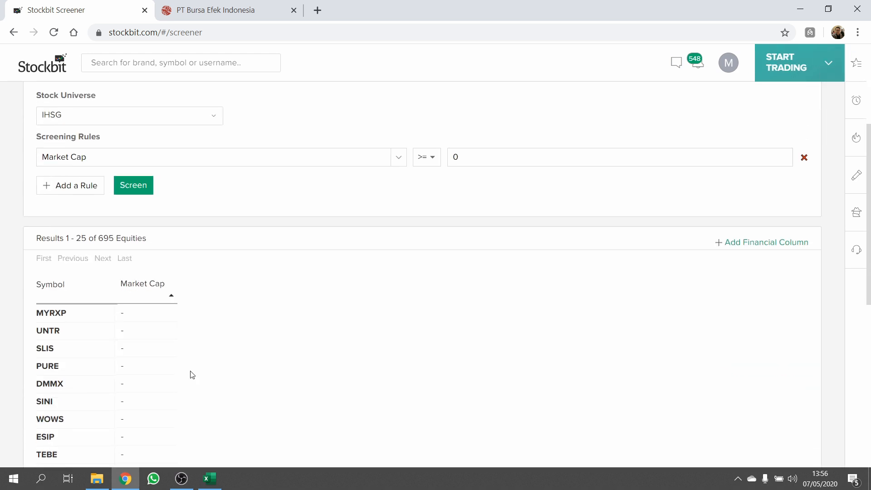
# Step: Examine the number of equities found and the market cap values in the screener results
pyautogui.moveTo(98, 109); pyautogui.dragTo(118, 112)
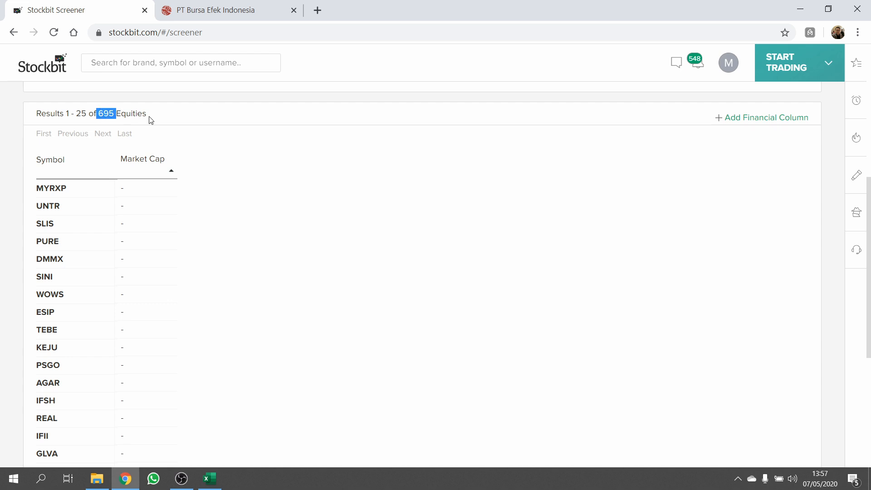
pyautogui.scroll(-6, 148, 227)
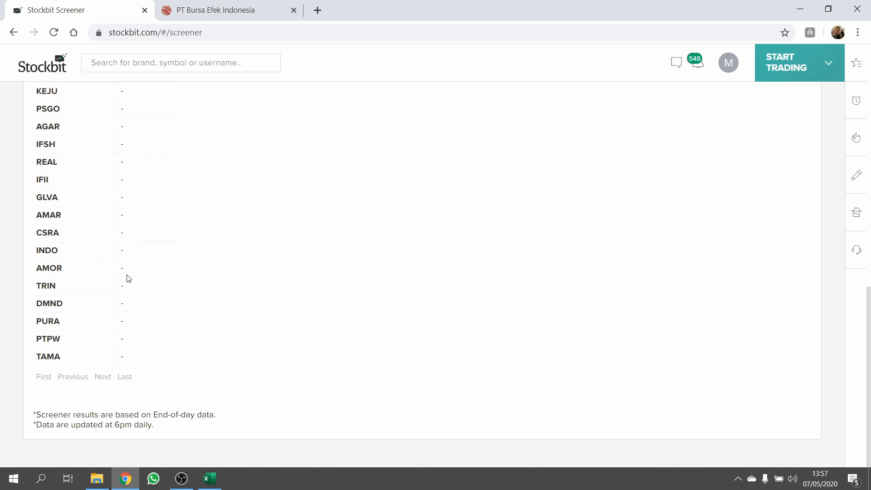
pyautogui.scroll(1, 165, 284)
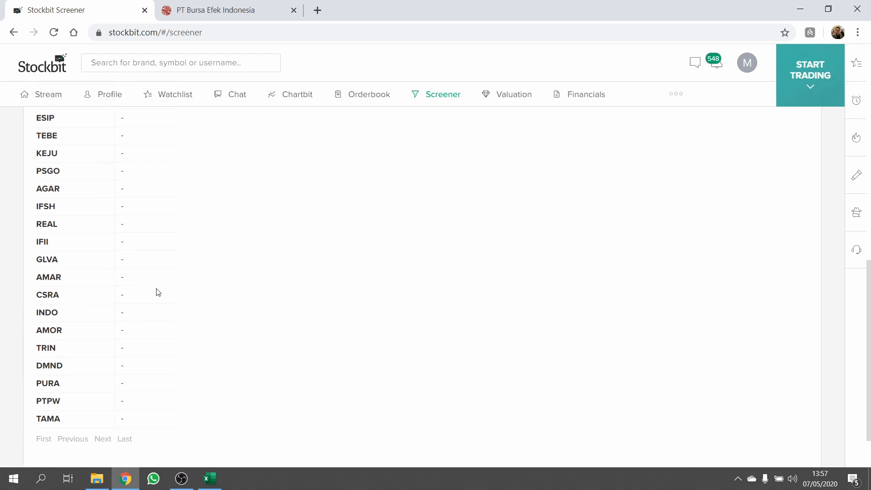
pyautogui.scroll(3, 134, 280)
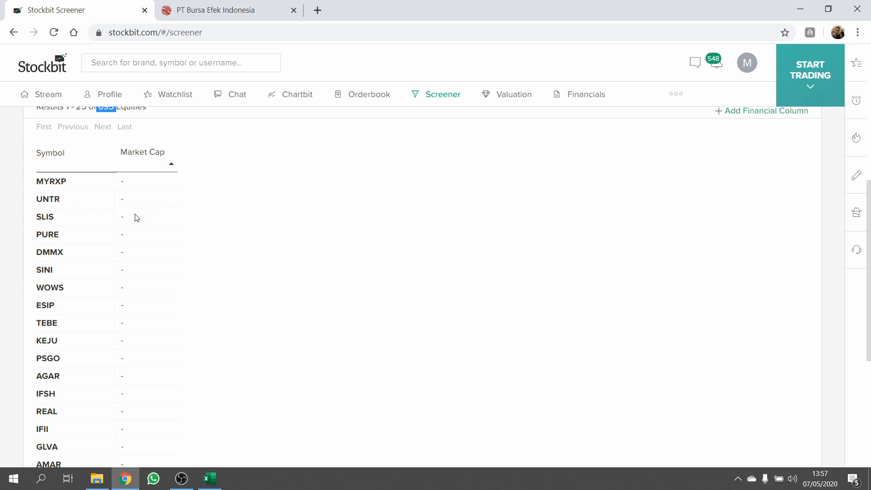
pyautogui.scroll(1, 149, 258)
pyautogui.scroll(1, 149, 258)
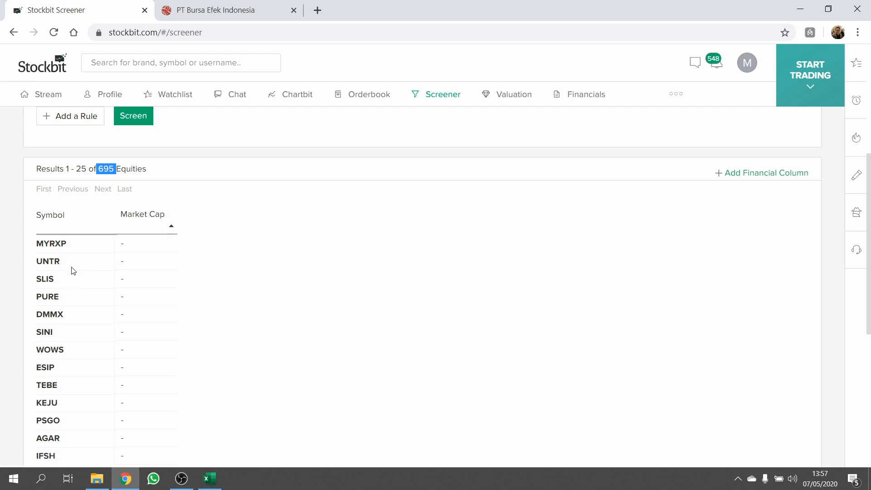
# Step: Sort the screener results alphabetically by symbol and look through the listed market caps
pyautogui.click(111, 227)
pyautogui.click(112, 228)
pyautogui.click(112, 227)
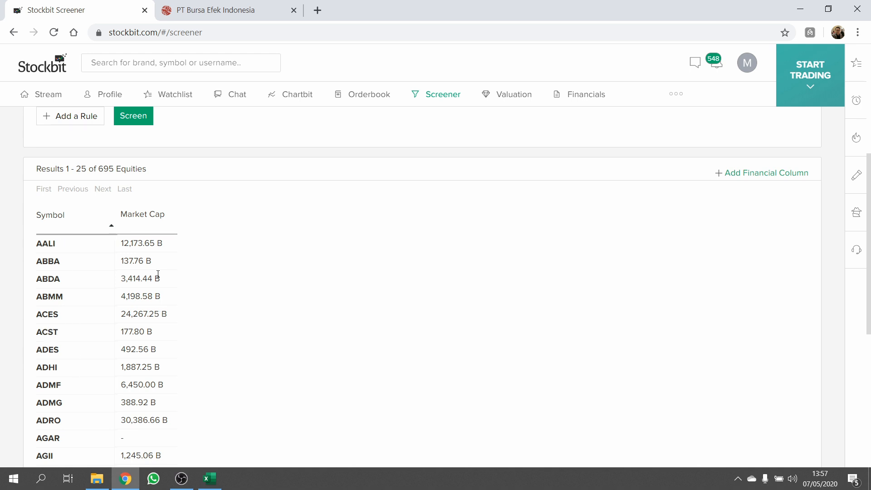
pyautogui.scroll(-7, 157, 275)
pyautogui.scroll(8, 163, 365)
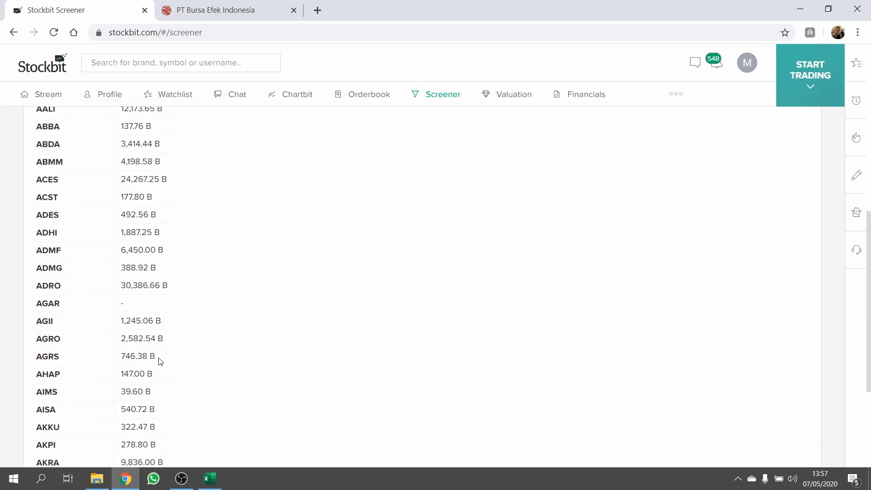
# Step: Page forward through the screener results and return to the first page
pyautogui.click(97, 252)
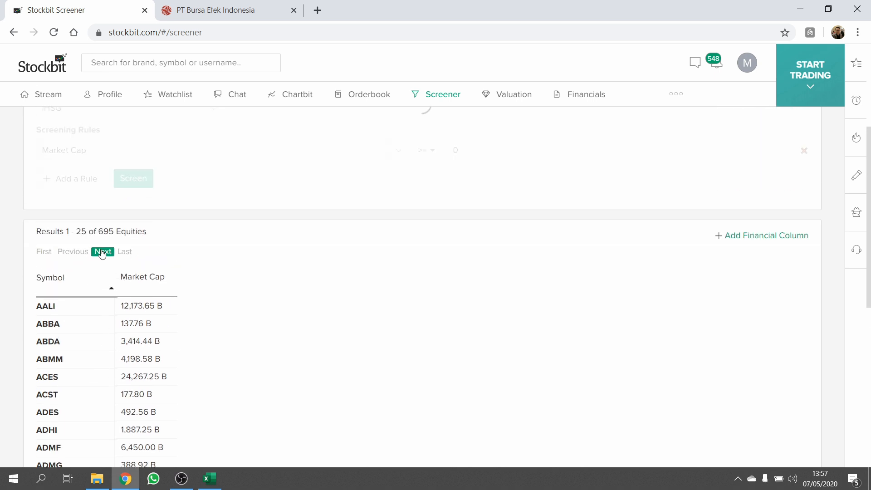
pyautogui.click(102, 252)
pyautogui.click(74, 256)
pyautogui.click(75, 256)
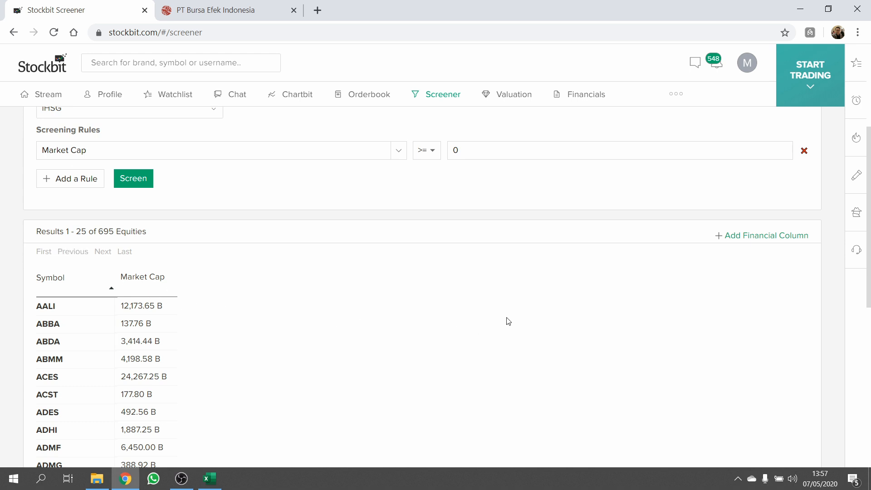
# Step: Switch to Excel and check the Raw Data (TTM) headers from Market Cap to Most Recent Quarter and the Step 0 update instruction
pyautogui.hotkey('alt', 'Tab')
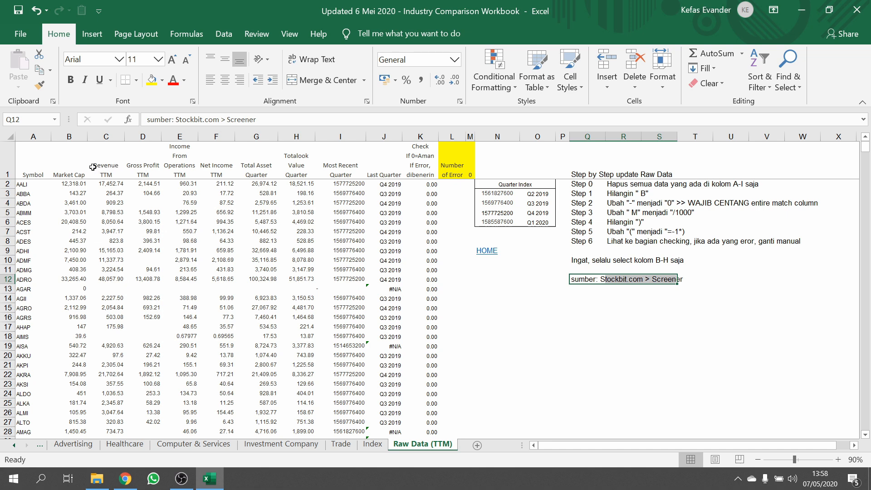
pyautogui.click(84, 165)
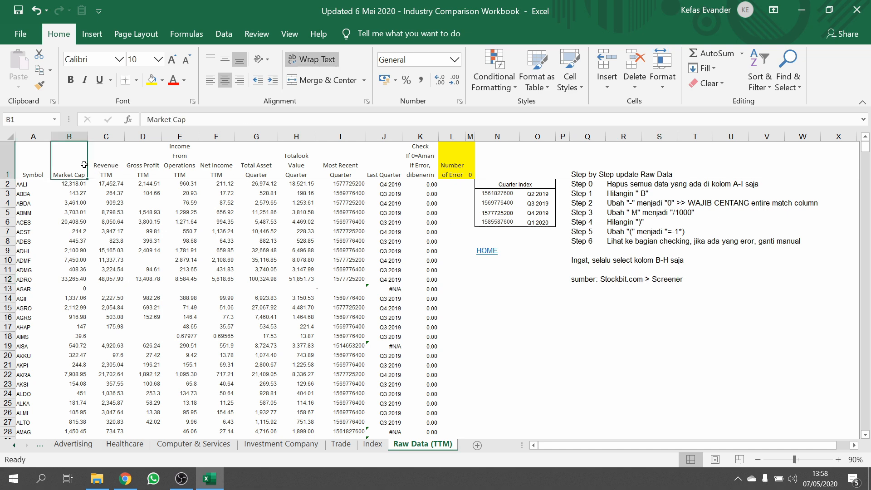
pyautogui.click(117, 162)
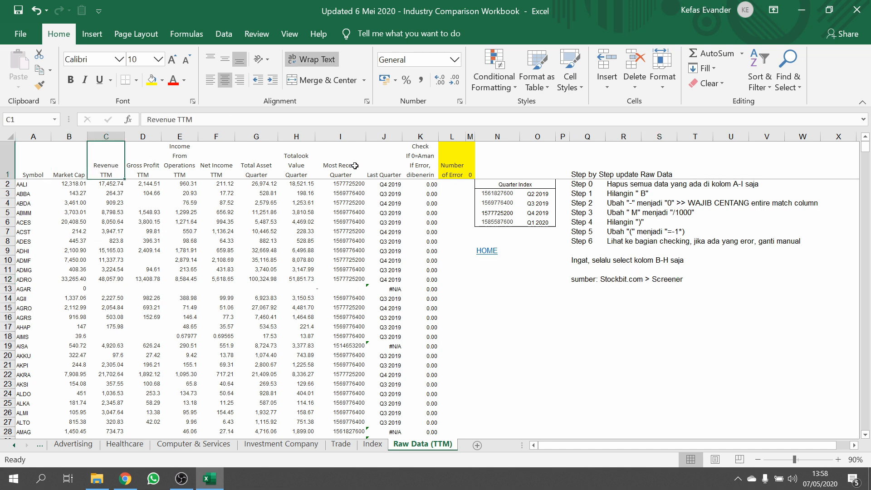
pyautogui.click(73, 166)
pyautogui.keyDown('shift'); pyautogui.click(345, 166); pyautogui.keyUp('shift')
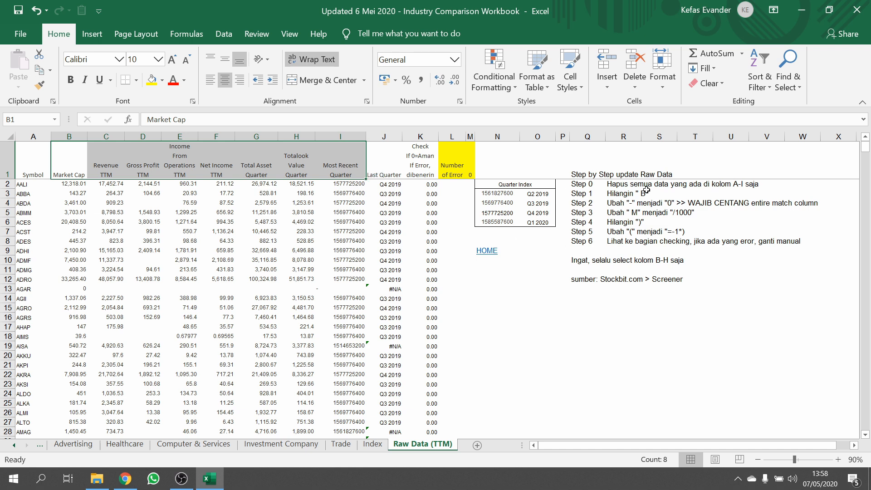
pyautogui.click(629, 186)
pyautogui.moveTo(590, 183); pyautogui.dragTo(754, 186)
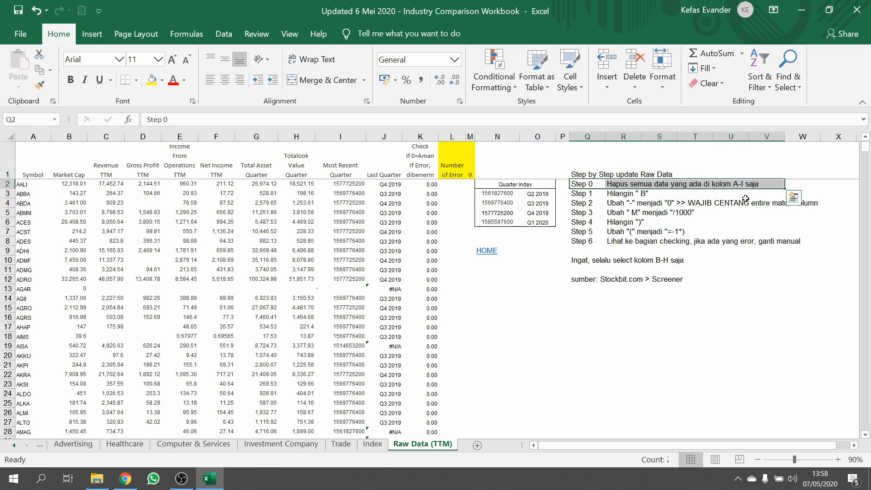
# Step: Clear all old stock data in A2:I694 of the Raw Data (TTM) sheet and return to the first data row
pyautogui.click(24, 185)
pyautogui.moveTo(25, 185); pyautogui.dragTo(324, 181)
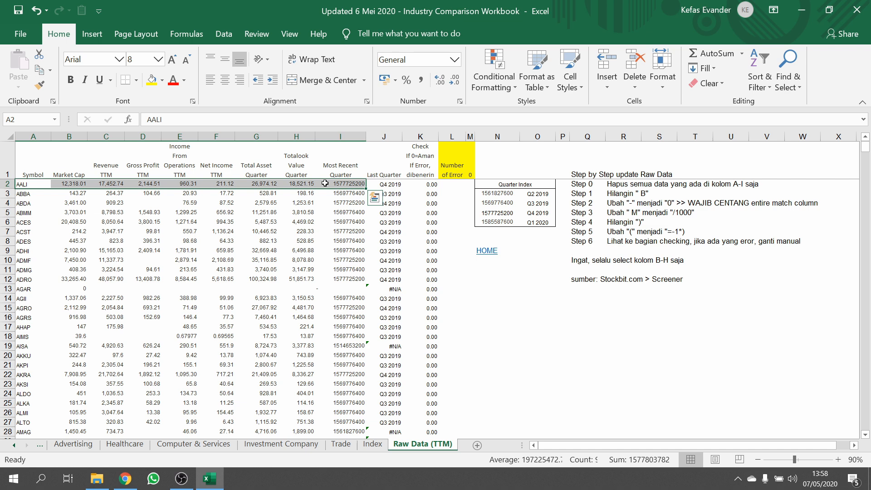
pyautogui.hotkey('ctrl', 'shift', 'Down')
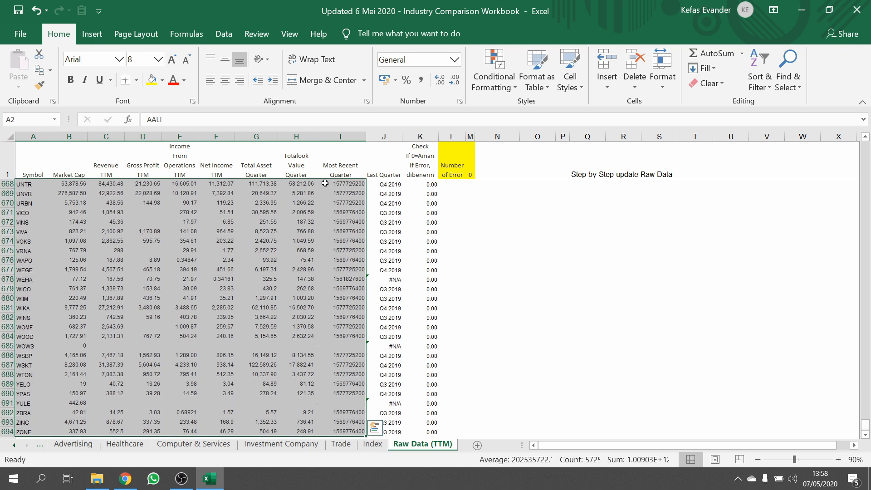
pyautogui.scroll(-2, 309, 204)
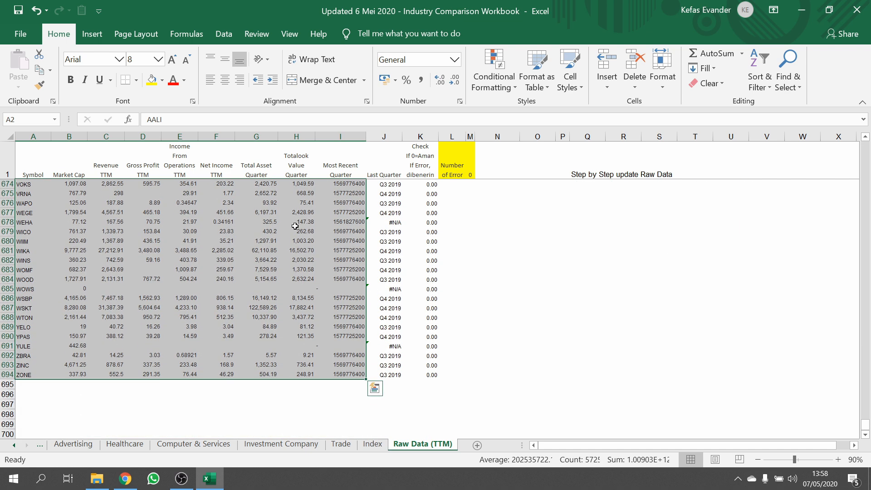
pyautogui.press('Delete')
pyautogui.click(295, 228)
pyautogui.hotkey('ctrl', 'Up')
pyautogui.press('Down')
pyautogui.press('Up')
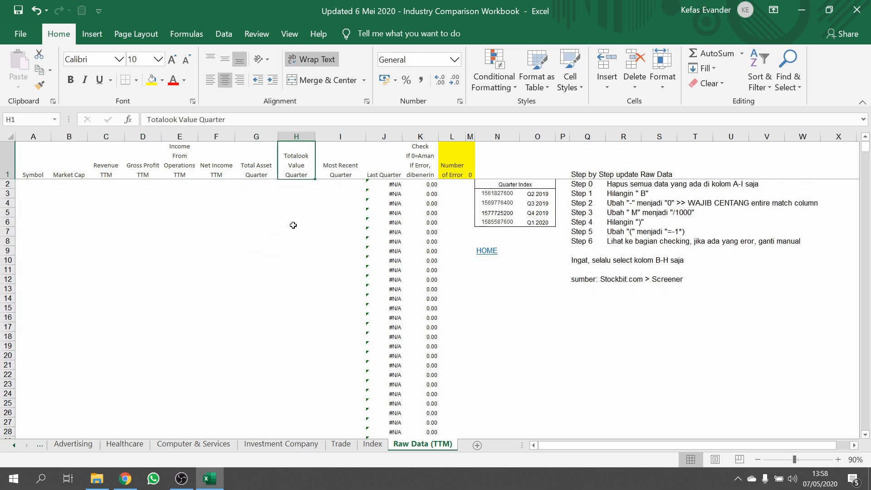
pyautogui.press('Down')
pyautogui.press('Left')
pyautogui.press('Left')
pyautogui.press('Left')
pyautogui.press('Left')
pyautogui.press('Left')
pyautogui.press('Left')
pyautogui.press('Left')
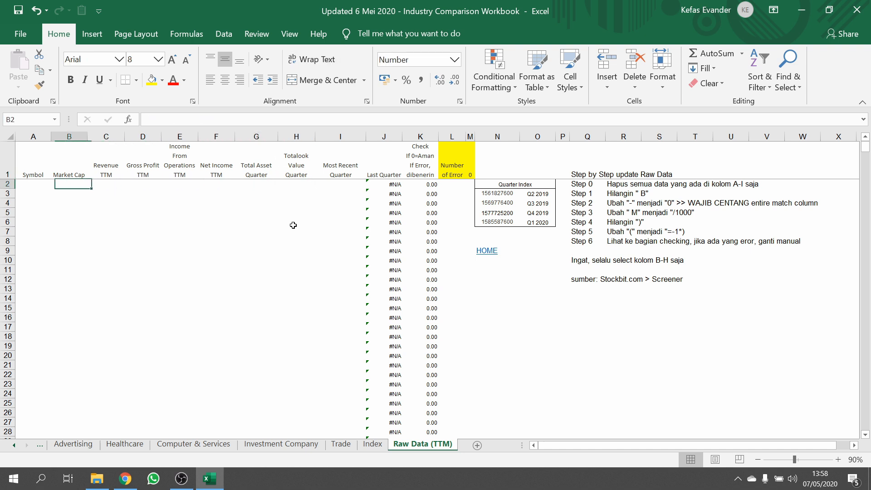
# Step: Switch to Chrome and add the Revenue (TTM) and Gross Profit (TTM) columns to the screener results
pyautogui.hotkey('alt', 'Tab')
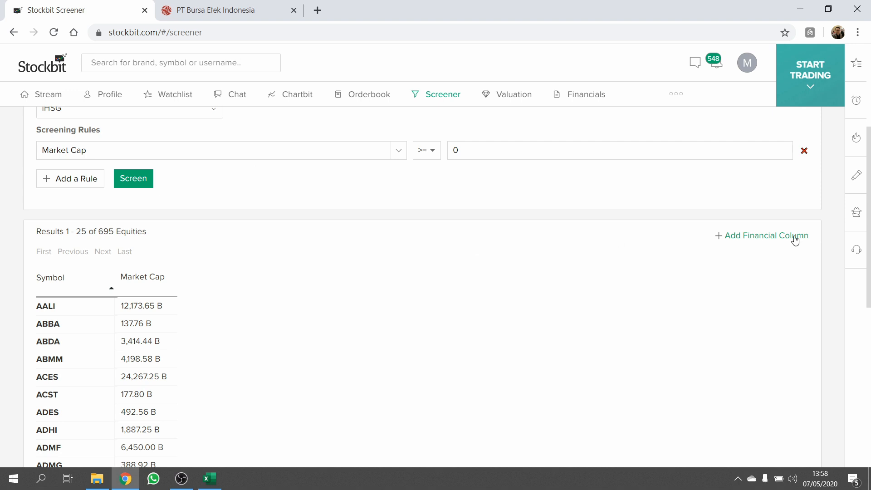
pyautogui.click(794, 240)
pyautogui.click(286, 164)
pyautogui.write('revenue')
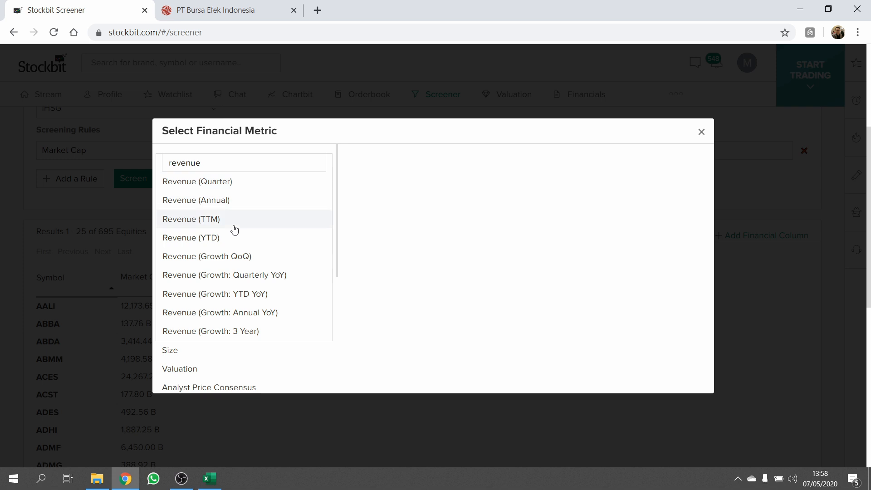
pyautogui.click(230, 225)
pyautogui.click(783, 241)
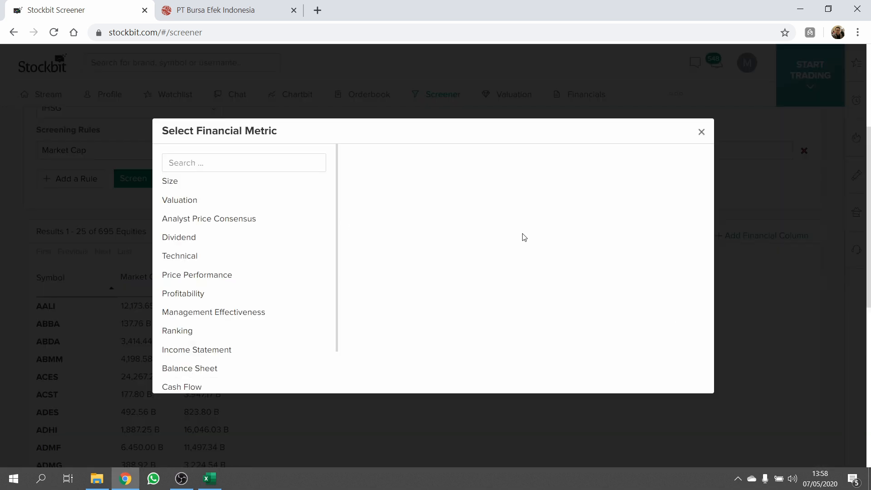
pyautogui.write('gross')
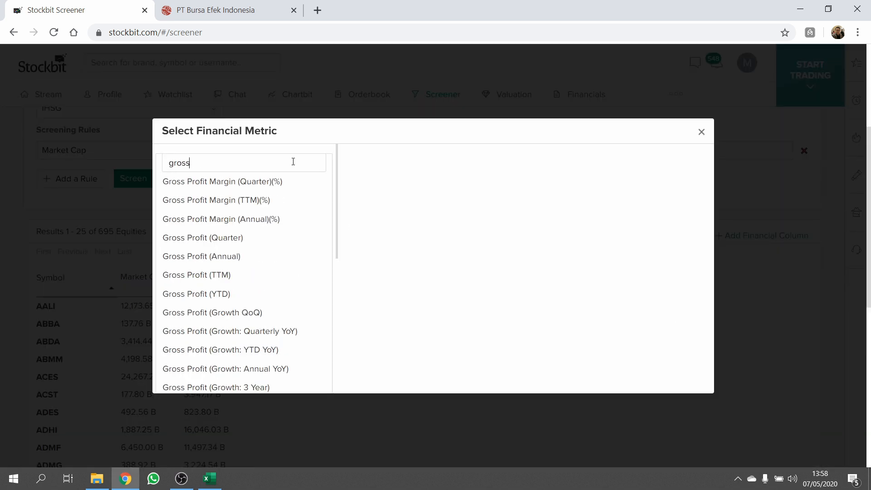
pyautogui.click(247, 274)
# Step: Add the Income From Operations (TTM) and Net Income (TTM) columns to the screener results
pyautogui.click(716, 241)
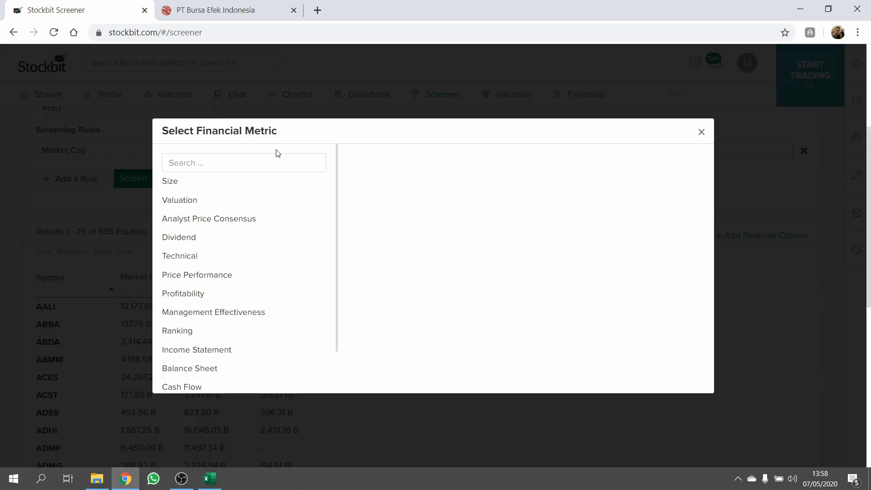
pyautogui.write('income')
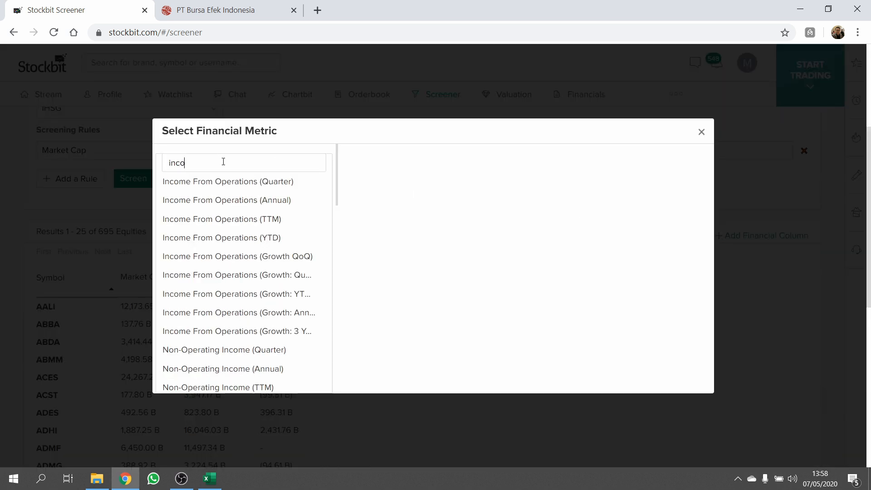
pyautogui.click(261, 220)
pyautogui.click(754, 235)
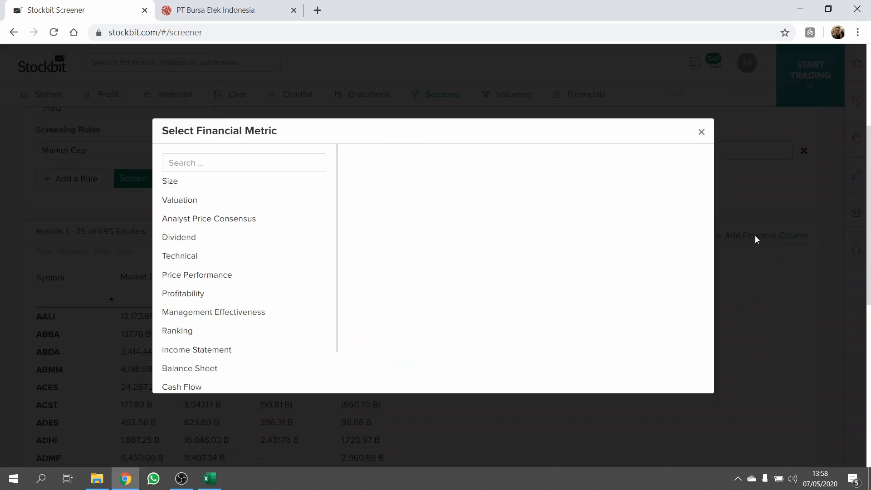
pyautogui.click(200, 163)
pyautogui.write('net p')
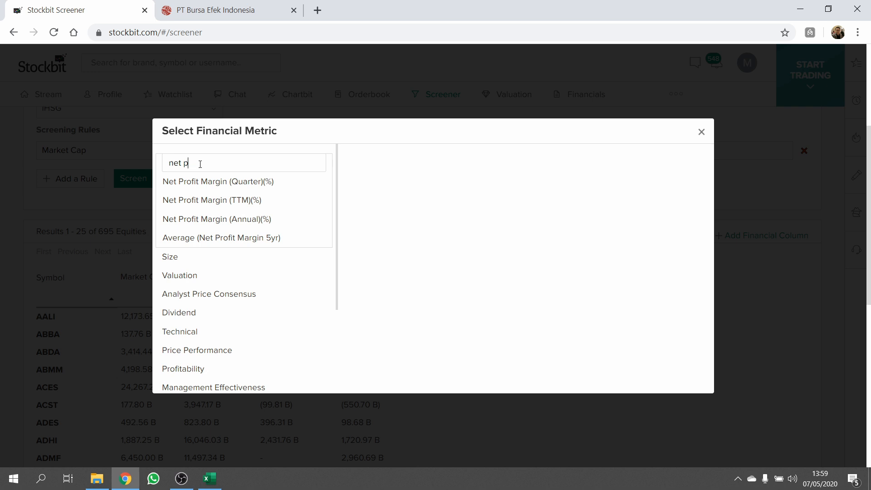
pyautogui.write('rinco')
pyautogui.press('BackSpace')
pyautogui.press('BackSpace')
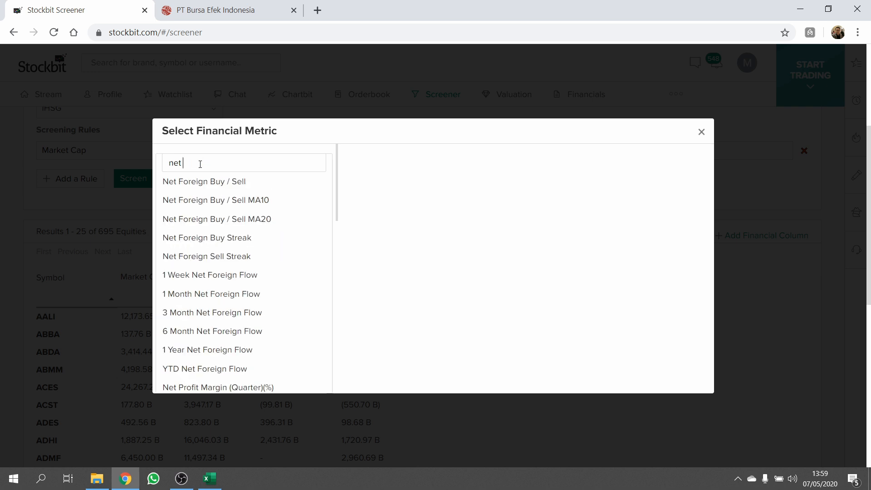
pyautogui.write('income')
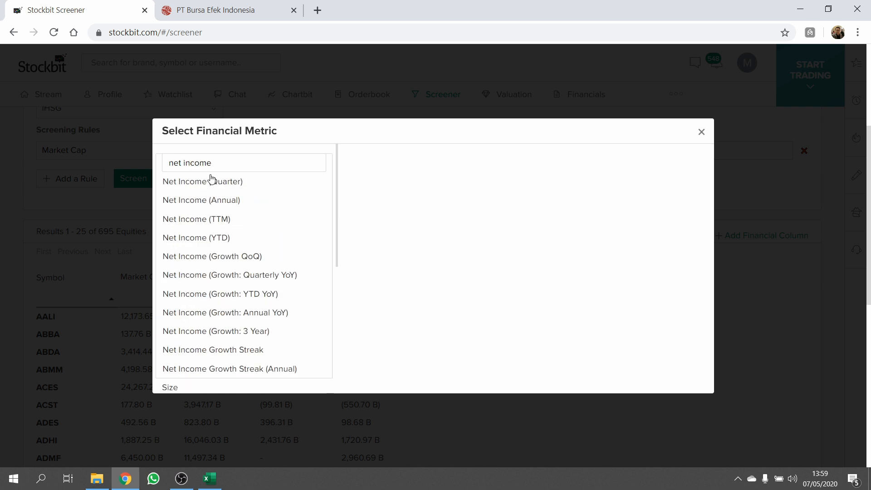
pyautogui.click(225, 221)
# Step: Add the Total Assets and Book Value (Quarter) columns to the screener results
pyautogui.click(788, 235)
pyautogui.click(266, 162)
pyautogui.write('tot')
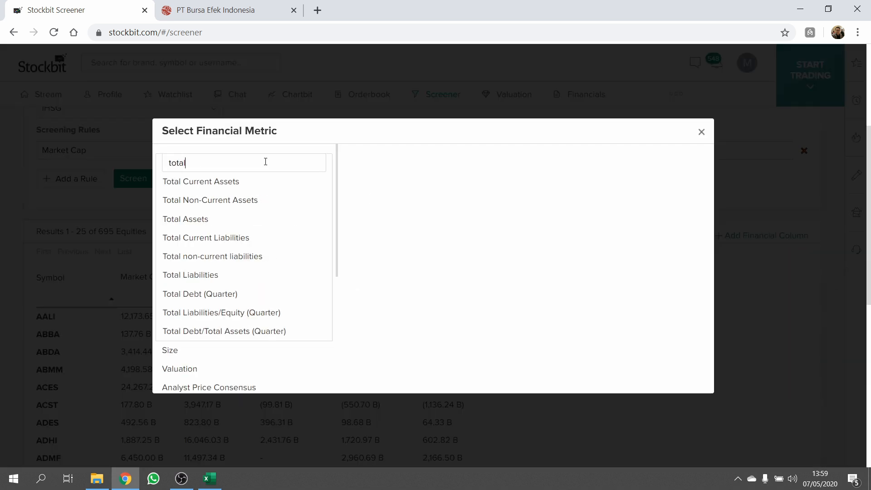
pyautogui.write('al')
pyautogui.click(234, 220)
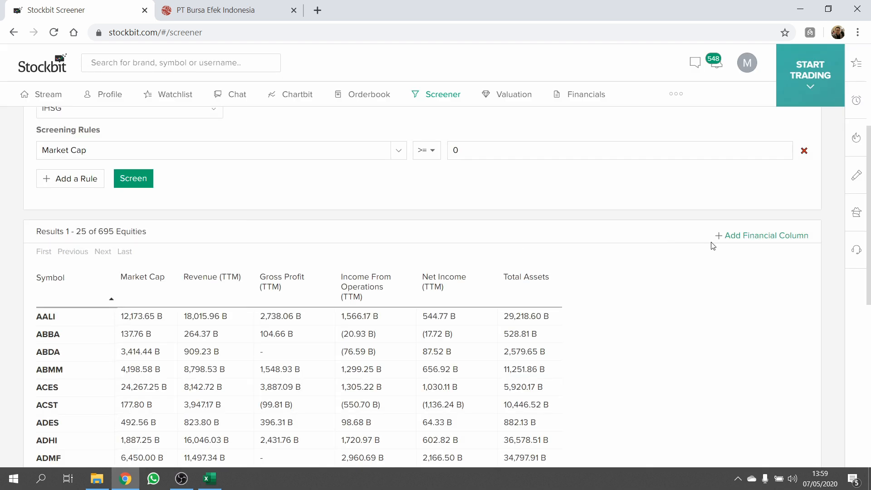
pyautogui.click(723, 236)
pyautogui.write('boo')
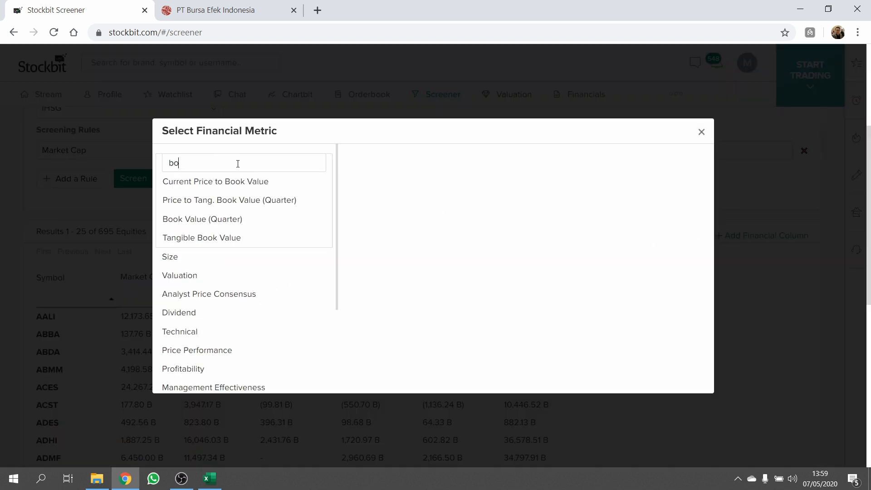
pyautogui.click(241, 220)
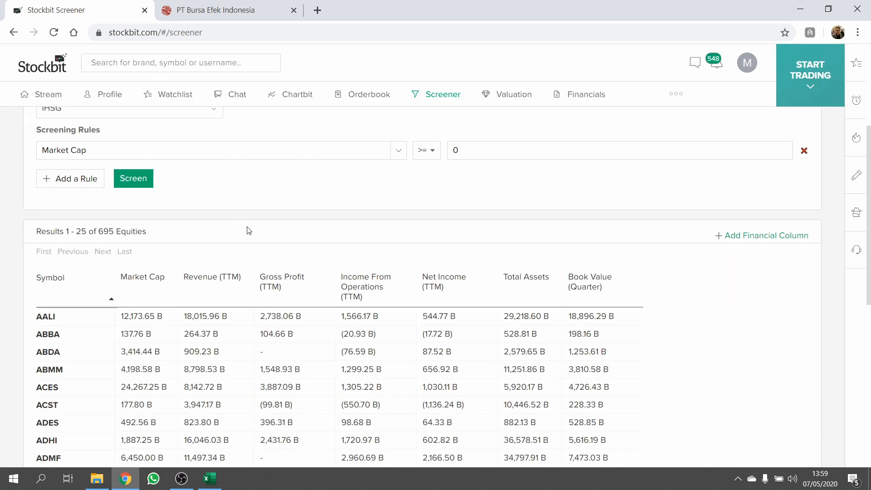
# Step: Add the Most Recent Quarter column to the screener results
pyautogui.click(740, 239)
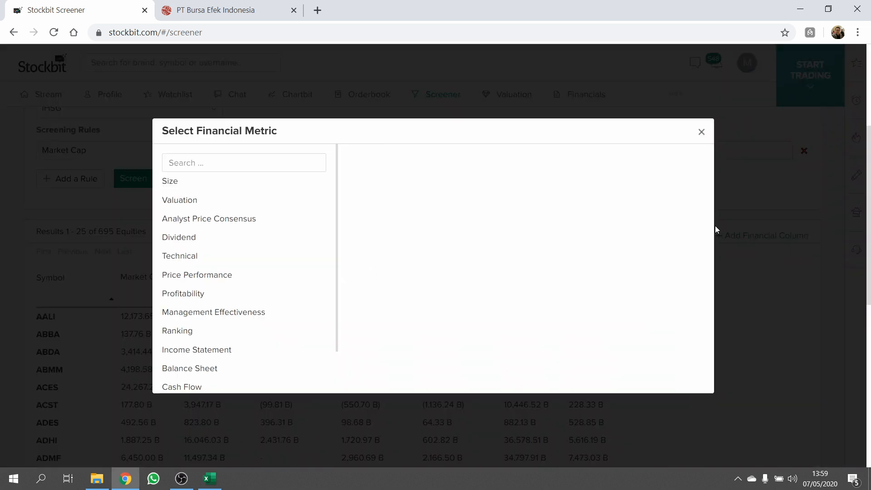
pyautogui.click(282, 165)
pyautogui.write('most rec')
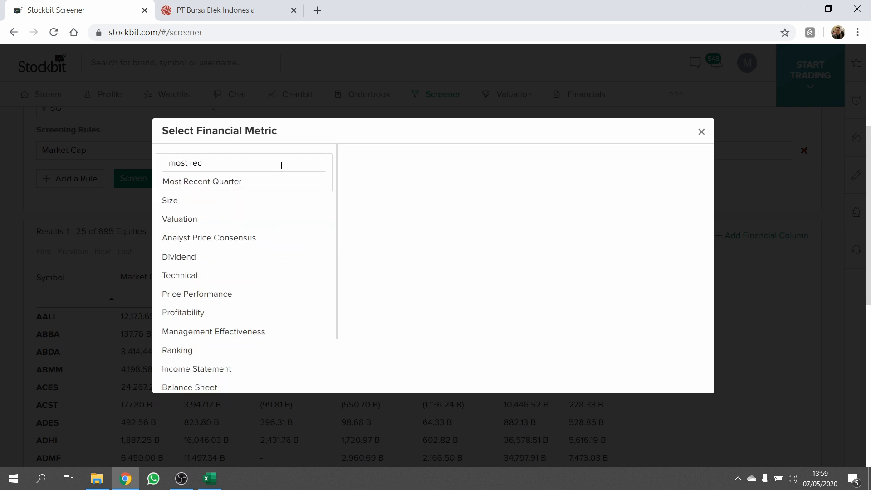
pyautogui.click(281, 183)
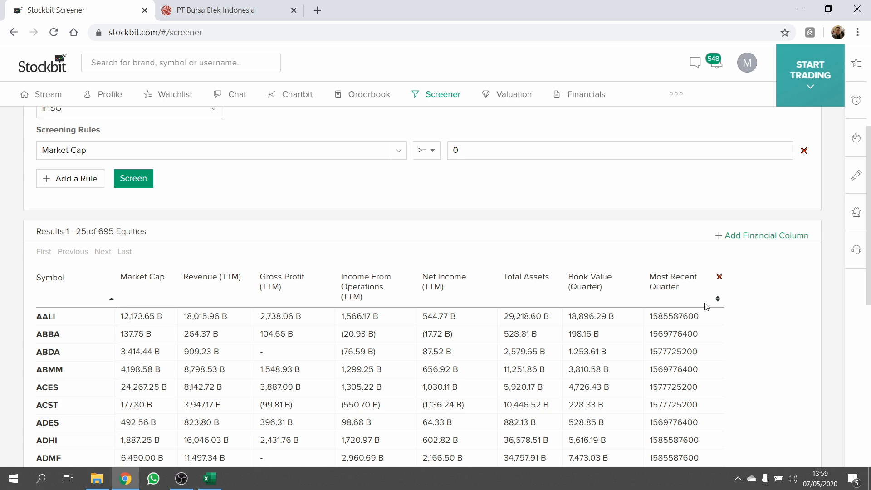
# Step: Copy all stock rows on the first results page and paste them into Excel's Raw Data (TTM) sheet starting at cell A2
pyautogui.moveTo(620, 317); pyautogui.dragTo(122, 320)
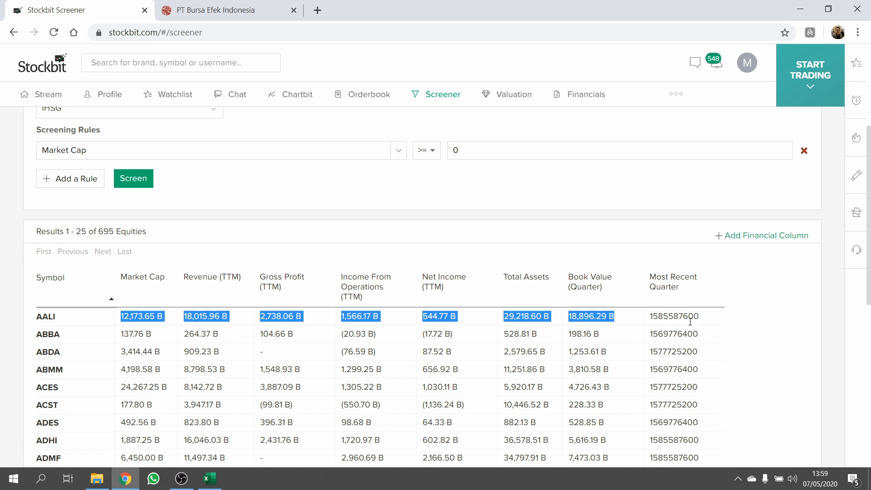
pyautogui.scroll(-8, 646, 326)
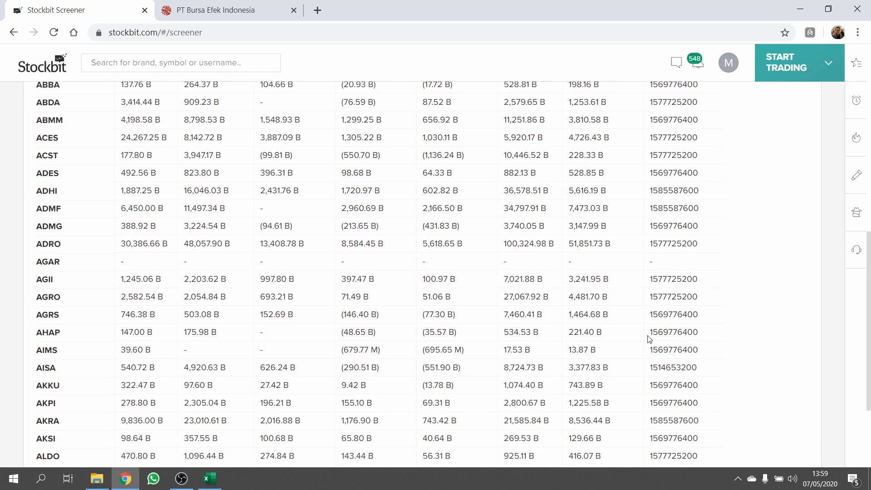
pyautogui.moveTo(711, 364); pyautogui.dragTo(38, 252)
pyautogui.scroll(5, 701, 347)
pyautogui.scroll(-7, 390, 319)
pyautogui.scroll(9, 390, 319)
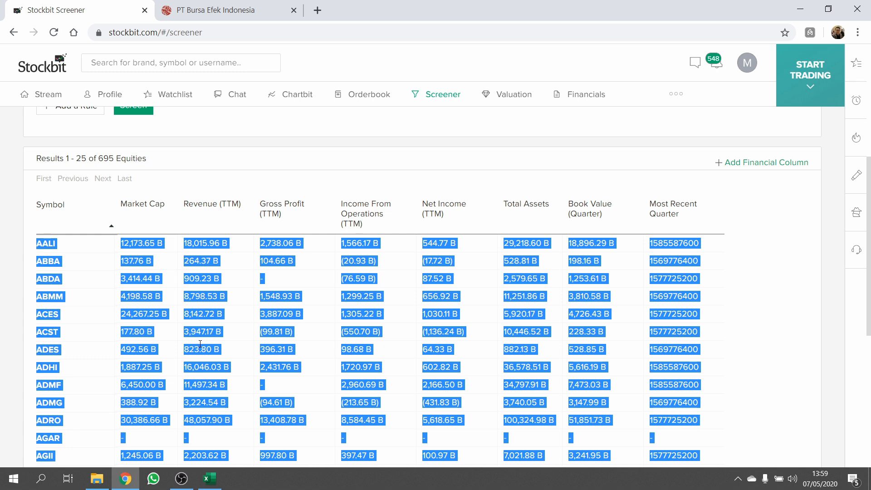
pyautogui.hotkey('alt', 'Tab')
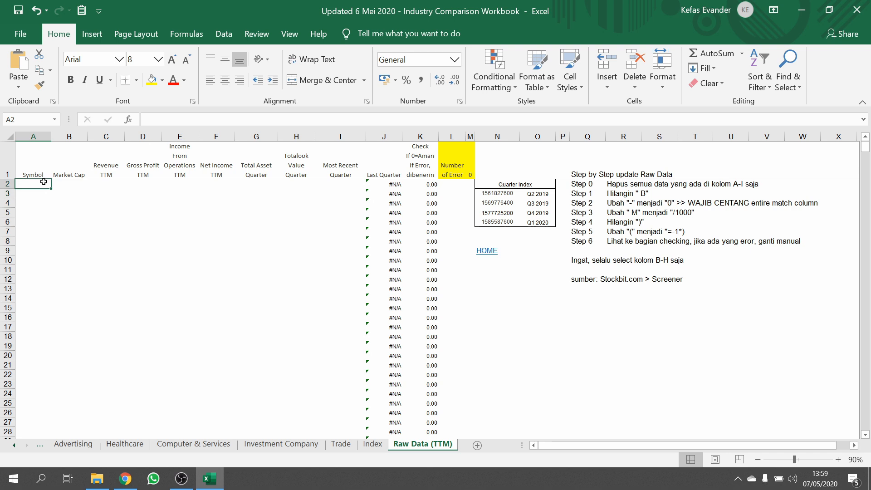
pyautogui.hotkey('ctrl', 'v')
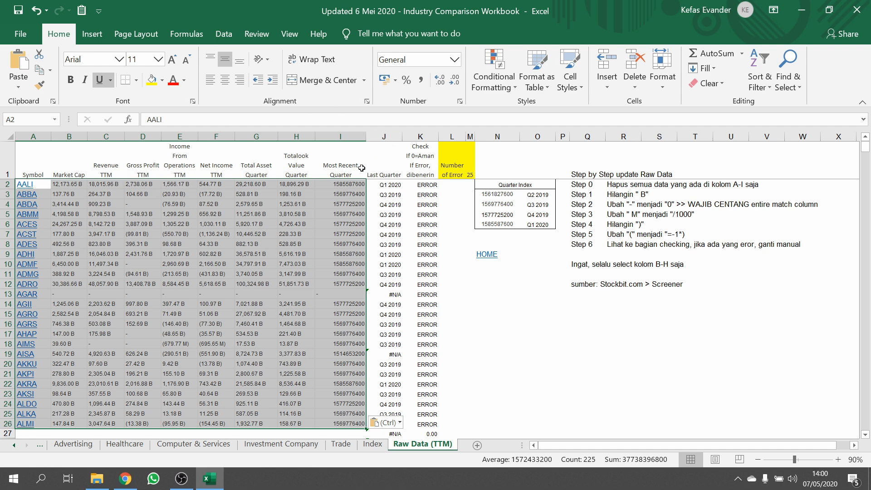
pyautogui.scroll(-3, 333, 195)
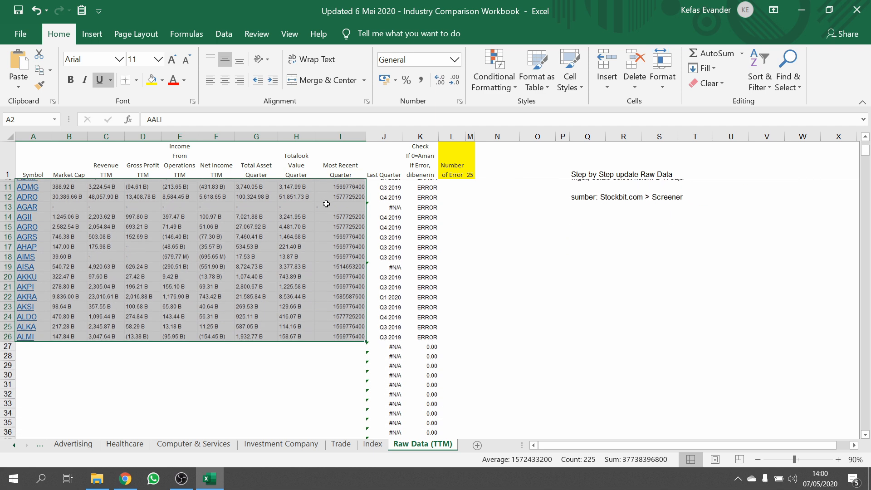
# Step: Select cell A27 in the Raw Data (TTM) sheet and advance the Stockbit screener to its second results page
pyautogui.hotkey('alt', 'Tab')
pyautogui.hotkey('alt', 'Tab')
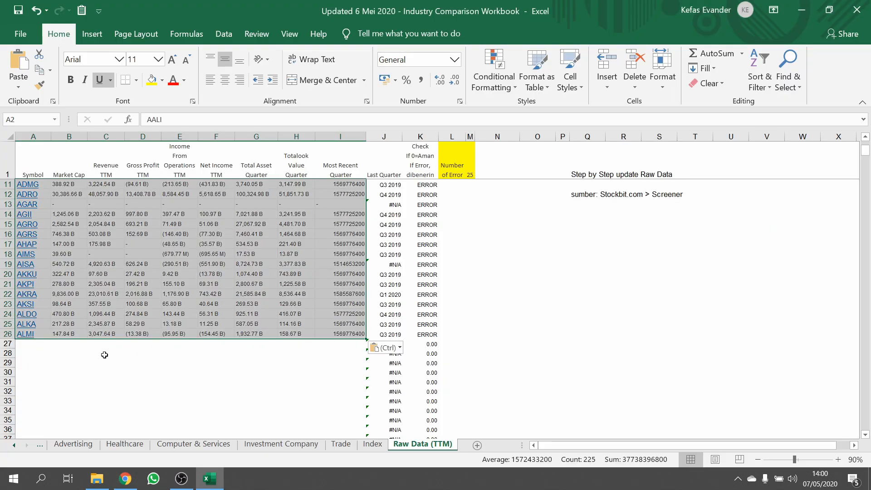
pyautogui.click(32, 346)
pyautogui.scroll(-2, 53, 354)
pyautogui.scroll(-5, 54, 354)
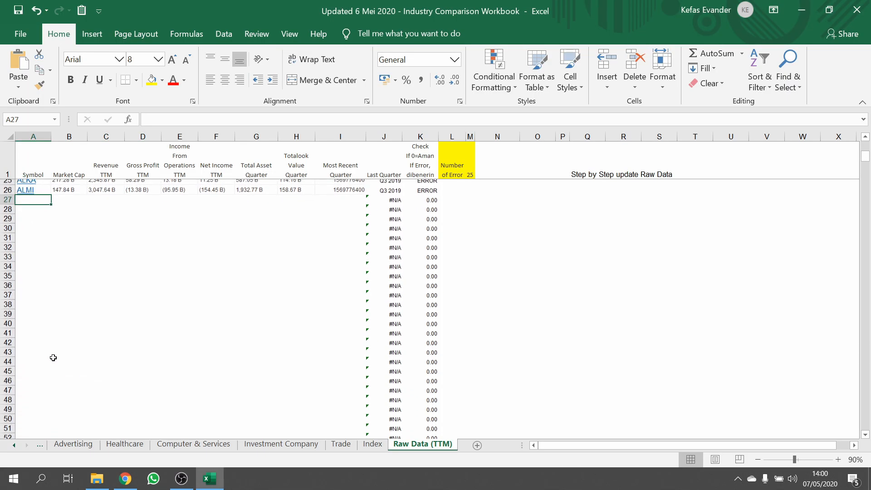
pyautogui.hotkey('alt', 'Tab')
pyautogui.scroll(-8, 121, 278)
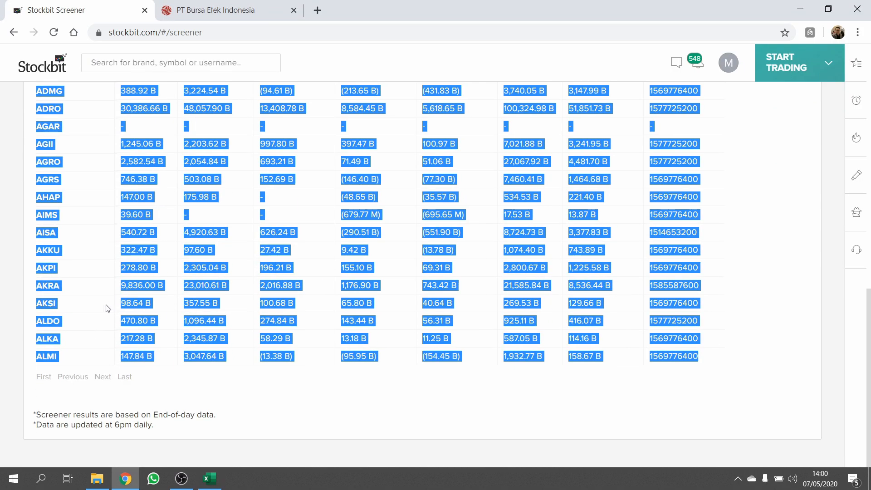
pyautogui.click(103, 376)
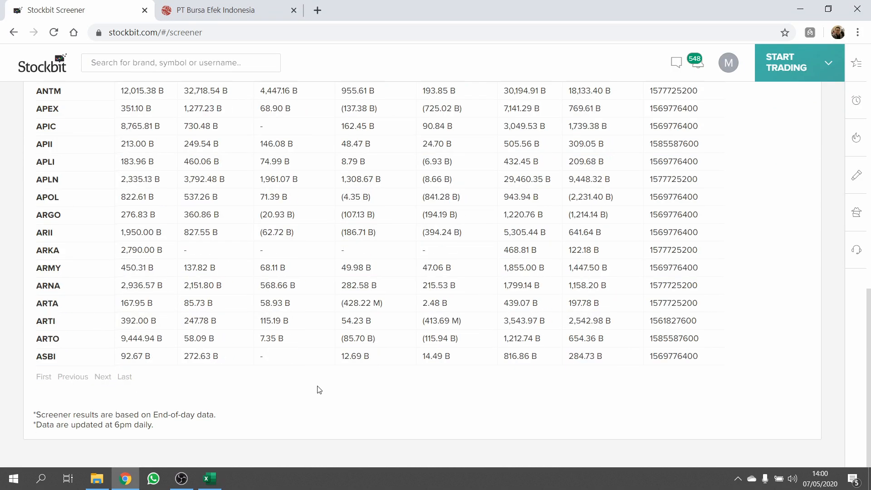
# Step: Copy all stock rows from ALTO to ASBI on the second results page and paste them into Raw Data (TTM) starting at cell A27
pyautogui.moveTo(710, 358); pyautogui.dragTo(41, 244)
pyautogui.scroll(6, 45, 355)
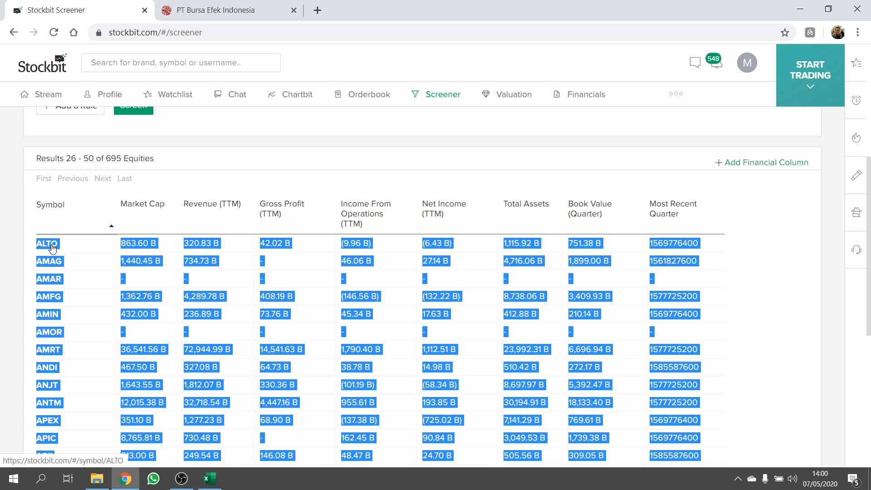
pyautogui.hotkey('alt', 'Tab')
pyautogui.scroll(-2, 74, 204)
pyautogui.scroll(6, 64, 226)
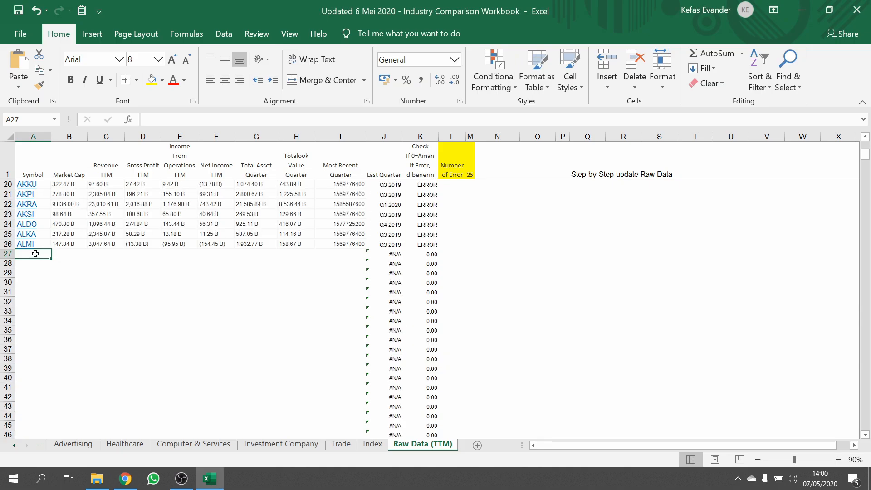
pyautogui.hotkey('ctrl', 'v')
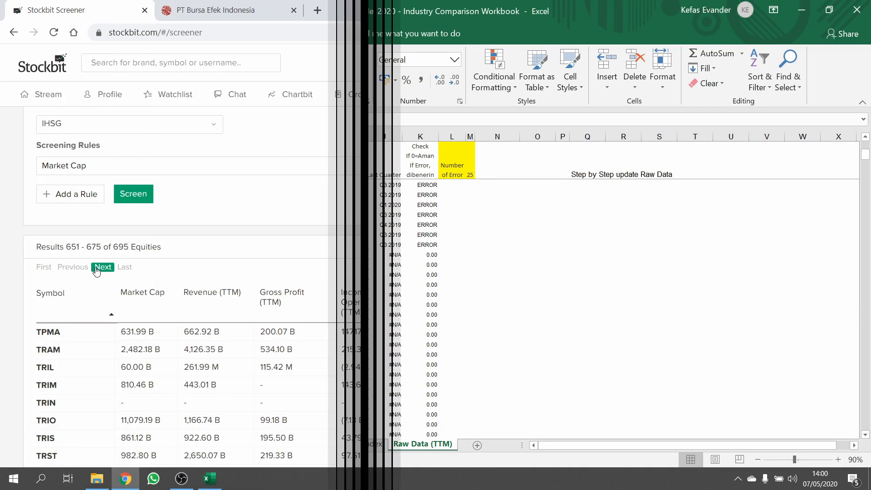
# Step: Copy all stock rows on the last Stockbit results page and paste them into Raw Data (TTM) starting at cell A677
pyautogui.click(99, 267)
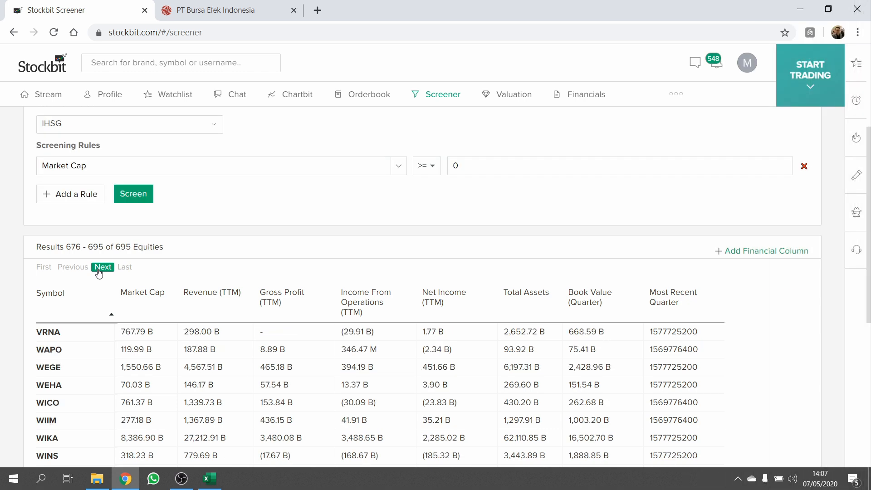
pyautogui.scroll(-7, 189, 222)
pyautogui.moveTo(676, 376); pyautogui.dragTo(39, 270)
pyautogui.hotkey('ctrl', 'c')
pyautogui.scroll(5, 59, 345)
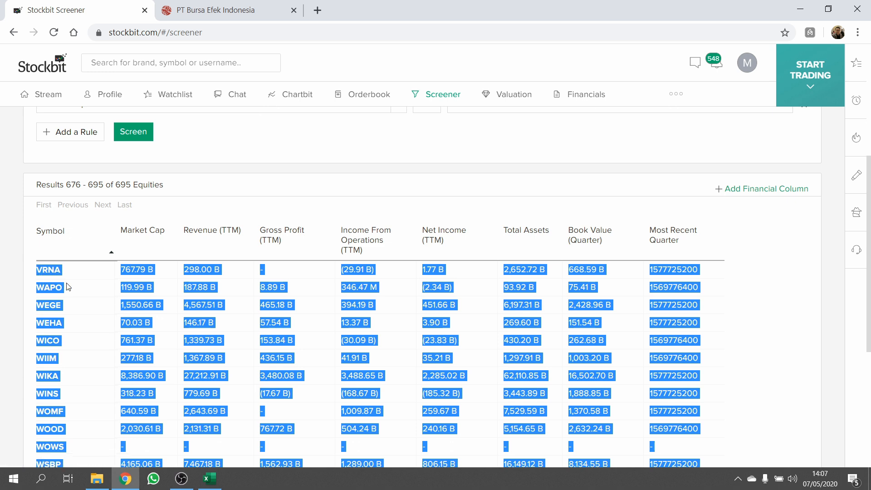
pyautogui.hotkey('alt', 'Tab')
pyautogui.scroll(2, 54, 280)
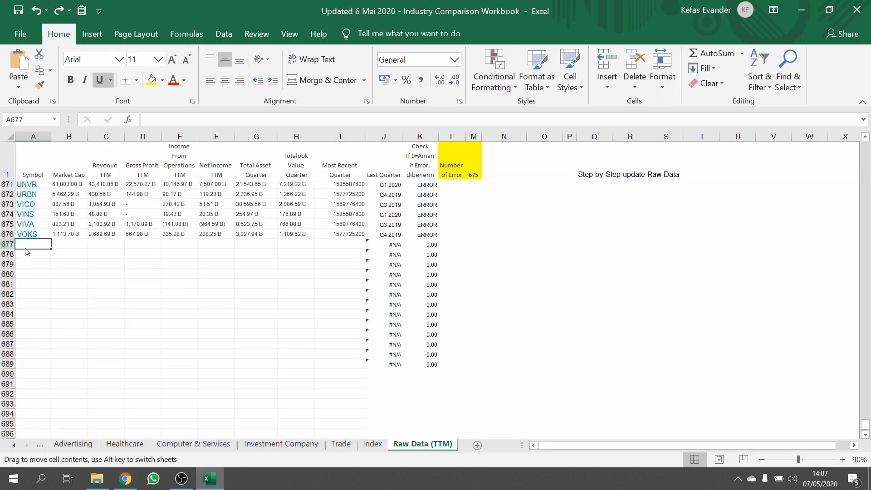
pyautogui.hotkey('ctrl', 'v')
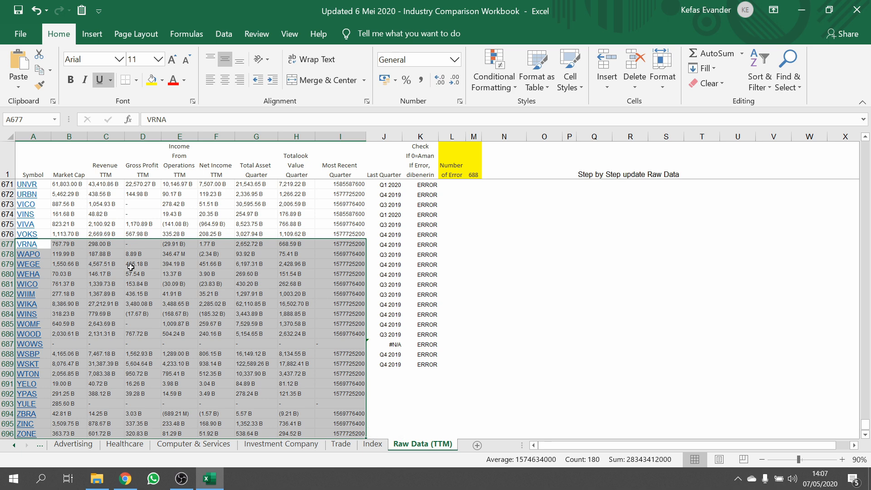
pyautogui.scroll(-2, 126, 267)
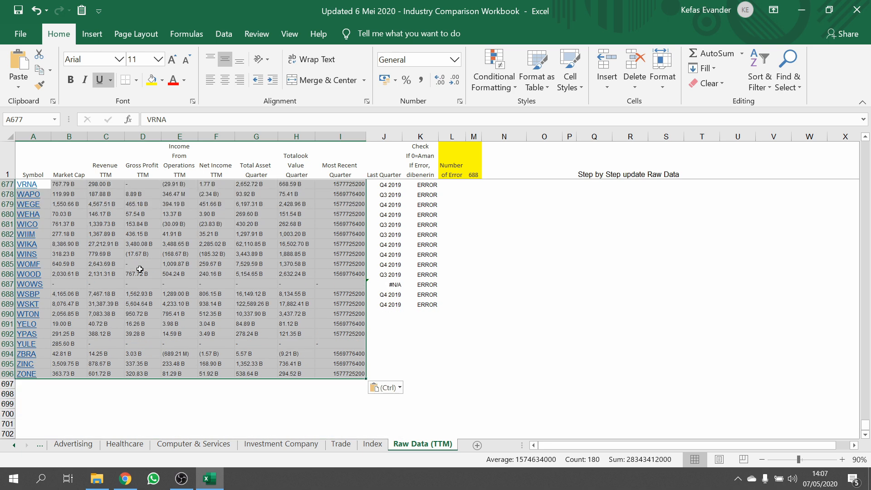
pyautogui.click(173, 388)
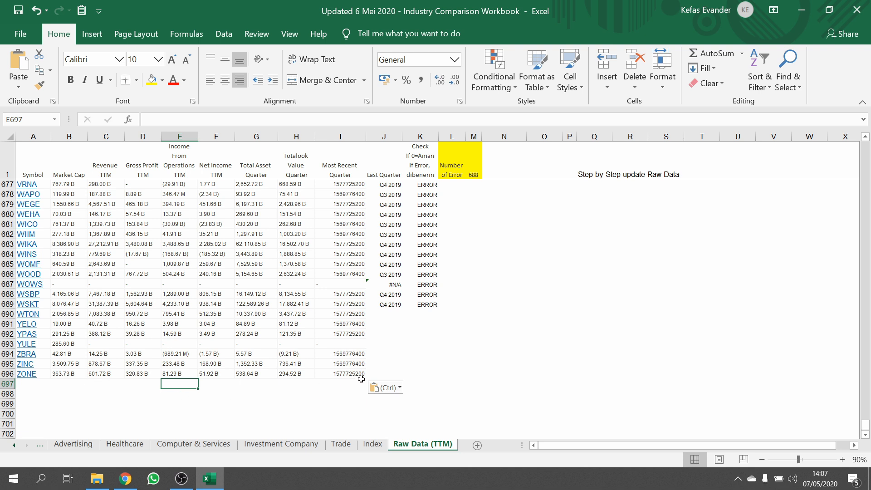
# Step: Extend the Last Quarter and Check formulas in columns J and K down to row 696
pyautogui.click(385, 136)
pyautogui.click(418, 135)
pyautogui.click(393, 136)
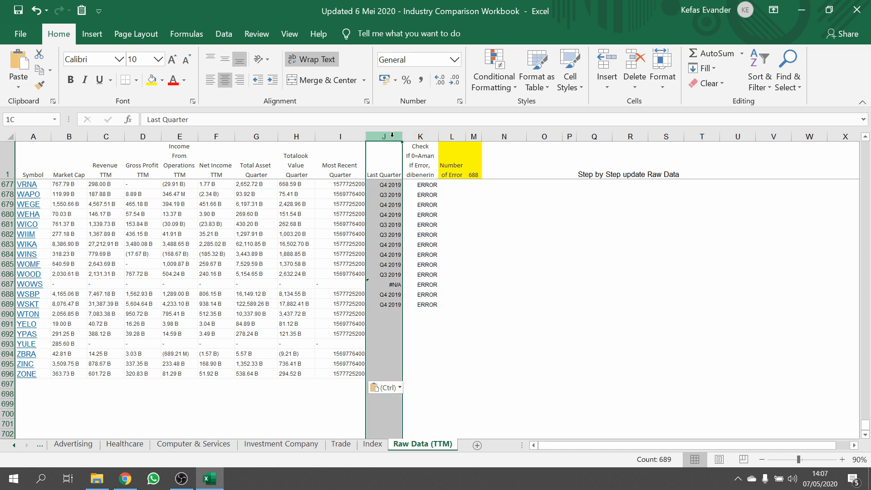
pyautogui.click(419, 138)
pyautogui.click(389, 205)
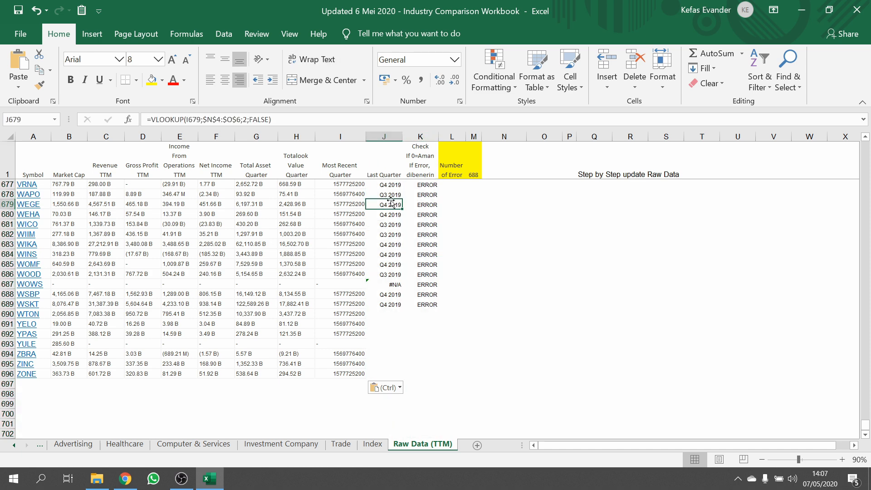
pyautogui.scroll(4, 372, 274)
pyautogui.moveTo(350, 223); pyautogui.dragTo(349, 316)
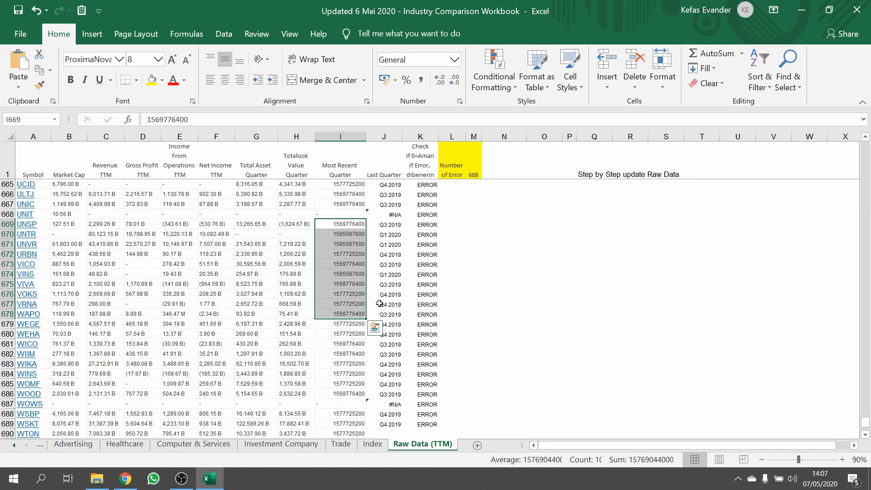
pyautogui.scroll(-1, 378, 303)
pyautogui.scroll(-2, 397, 365)
pyautogui.moveTo(385, 335); pyautogui.dragTo(439, 407)
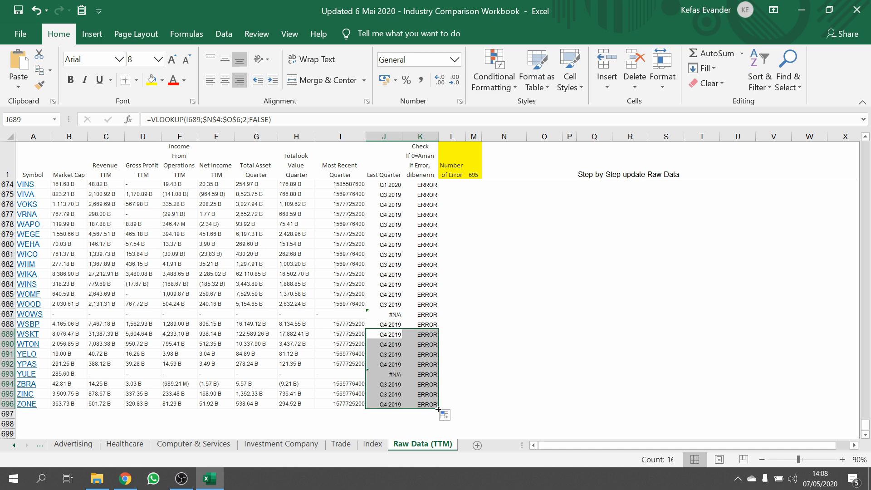
pyautogui.click(472, 276)
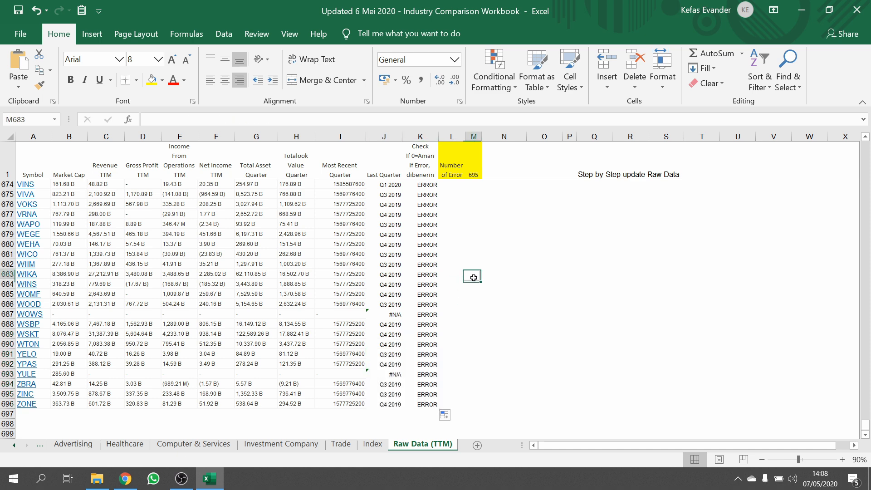
# Step: Examine the Check formula in K2, the Quarter Index table, the Step 0 instruction and the first stocks' figures in Raw Data (TTM)
pyautogui.click(428, 253)
pyautogui.hotkey('ctrl', 'Up')
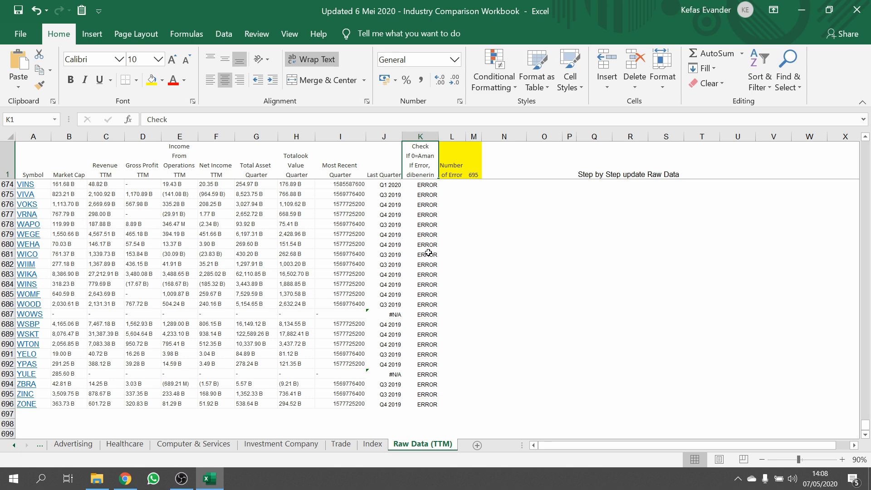
pyautogui.press('Down')
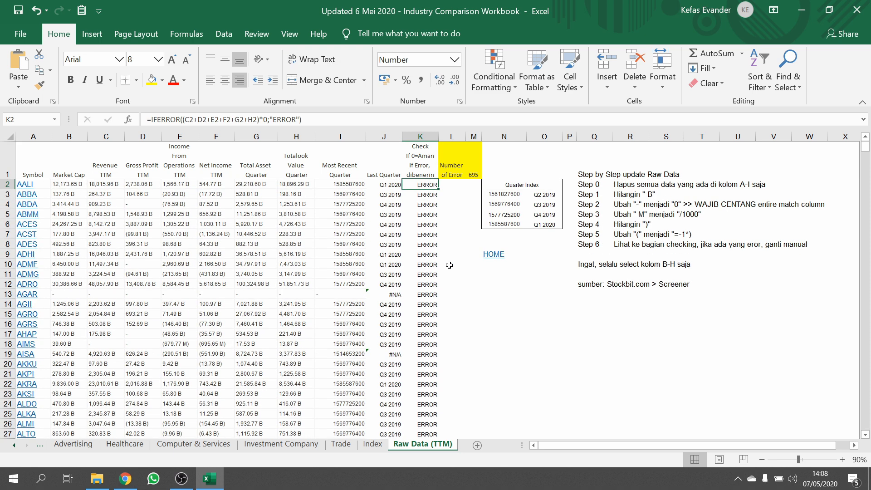
pyautogui.moveTo(508, 189); pyautogui.dragTo(553, 224)
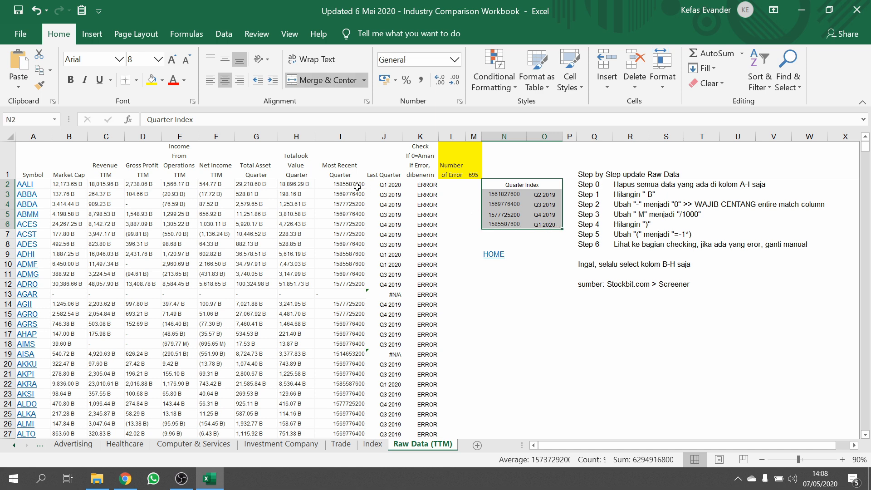
pyautogui.click(357, 187)
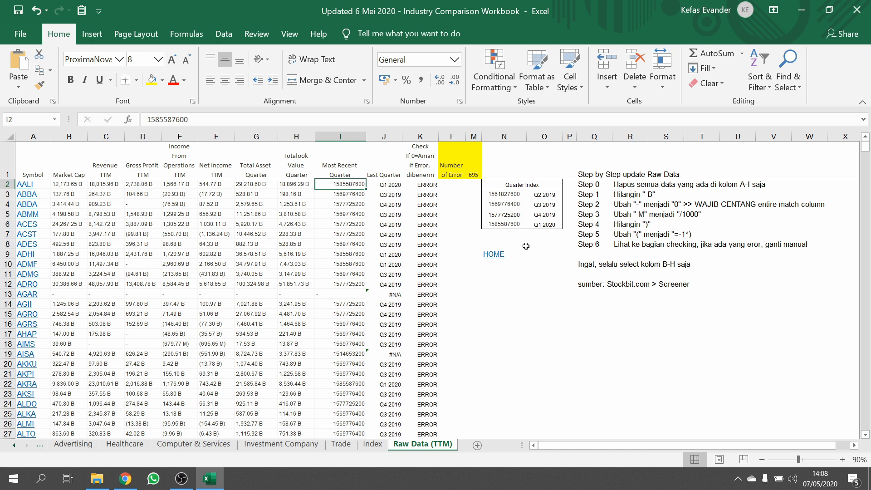
pyautogui.moveTo(551, 223); pyautogui.dragTo(491, 188)
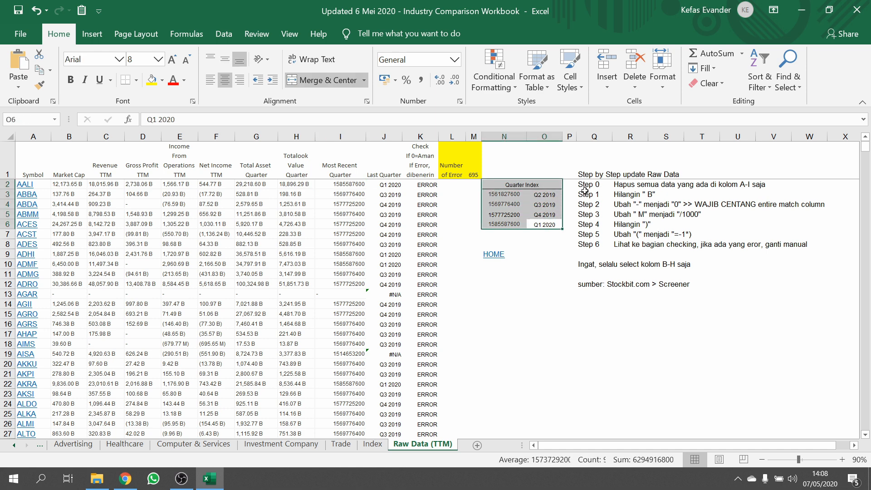
pyautogui.moveTo(585, 187); pyautogui.dragTo(746, 184)
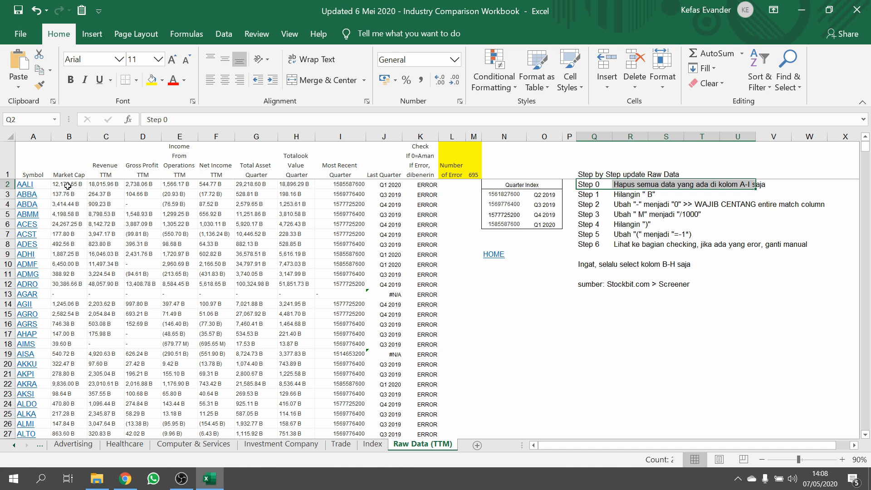
pyautogui.moveTo(67, 186); pyautogui.dragTo(291, 209)
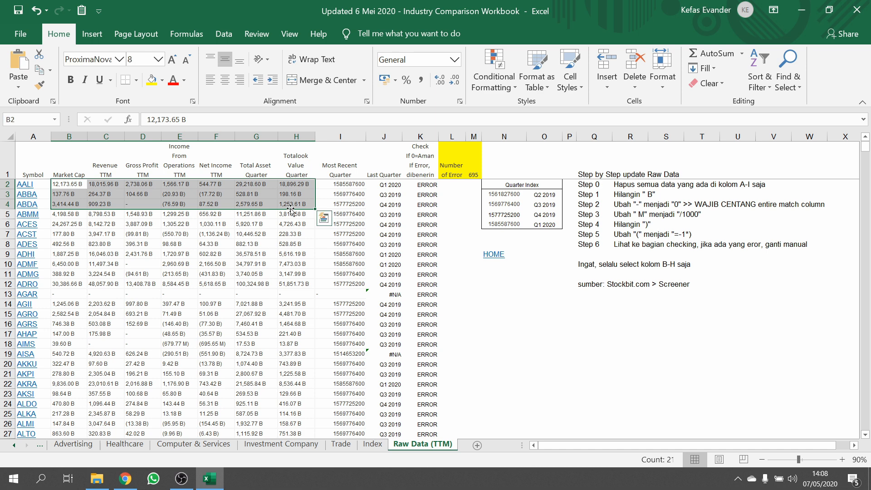
# Step: Inspect the revenue lookup formula and the ratio columns GPM to ROE on the Computer & Services sheet
pyautogui.click(198, 445)
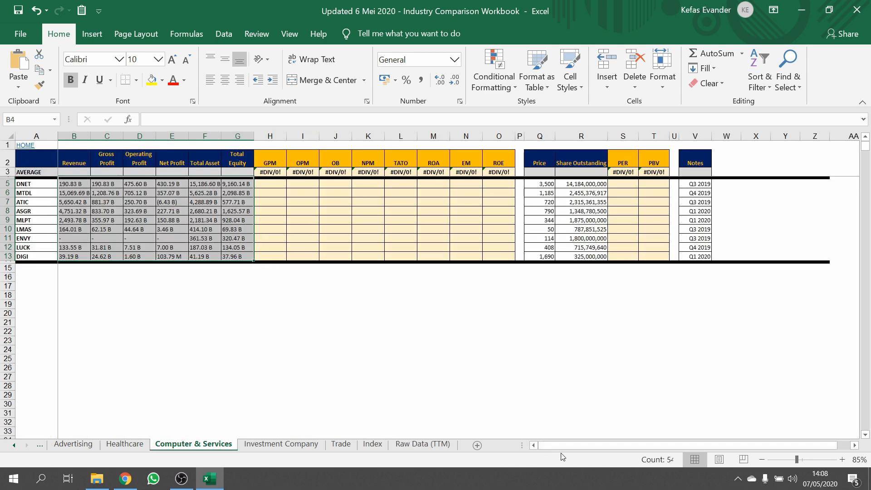
pyautogui.click(269, 301)
pyautogui.click(270, 183)
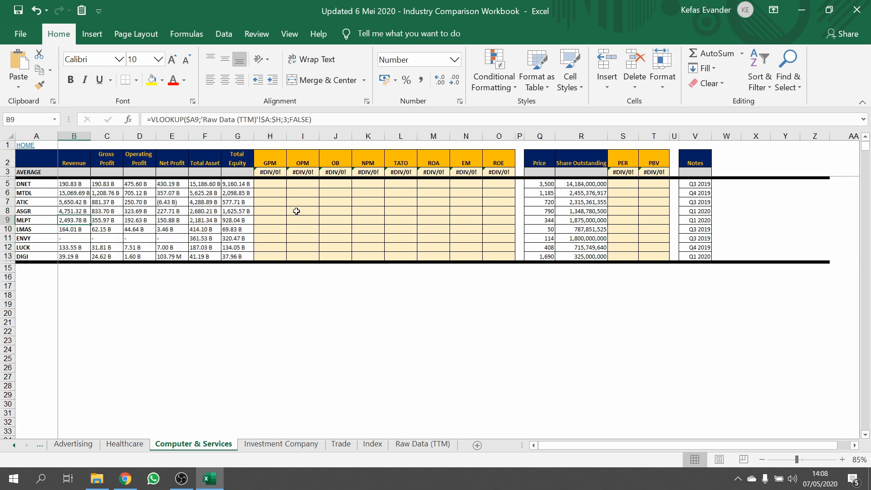
pyautogui.moveTo(318, 201); pyautogui.dragTo(512, 260)
pyautogui.click(456, 312)
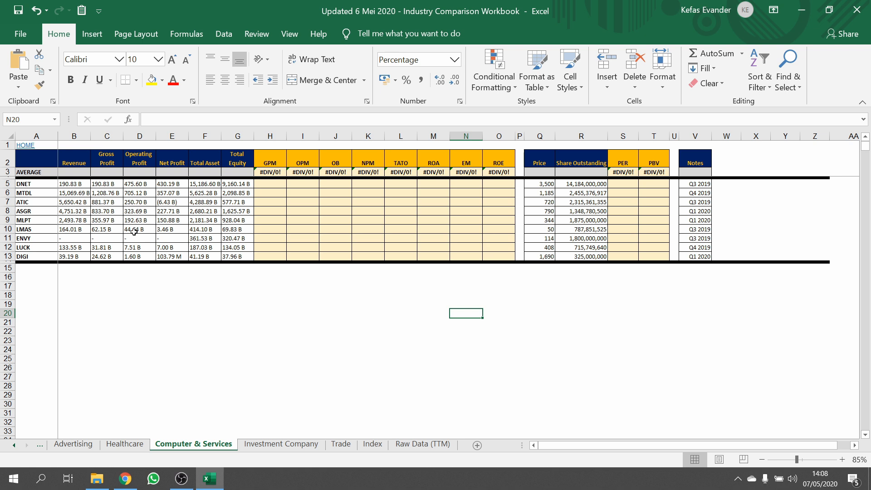
# Step: Select columns B to H on the Raw Data (TTM) sheet and set up a replacement that searches for " B"
pyautogui.click(417, 446)
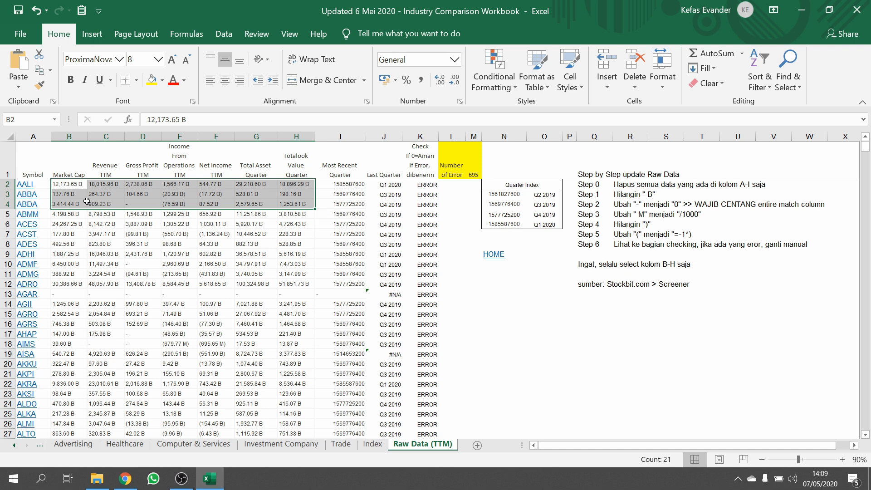
pyautogui.click(153, 275)
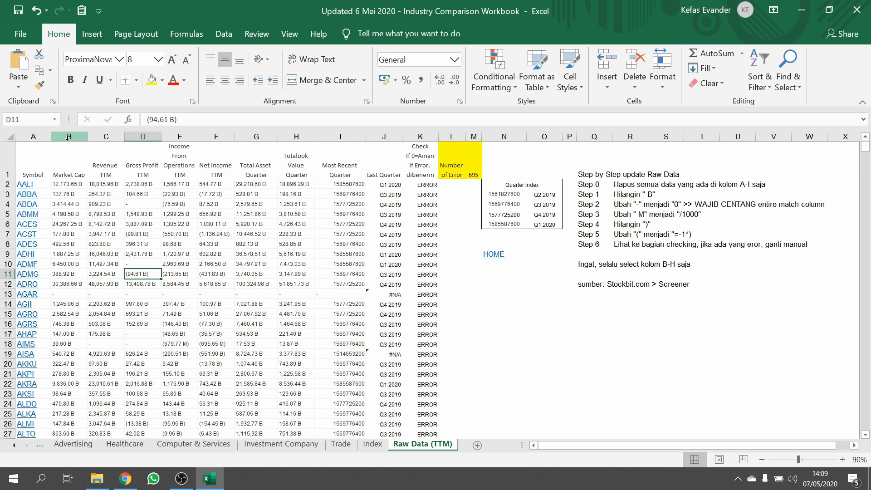
pyautogui.moveTo(68, 137); pyautogui.dragTo(297, 133)
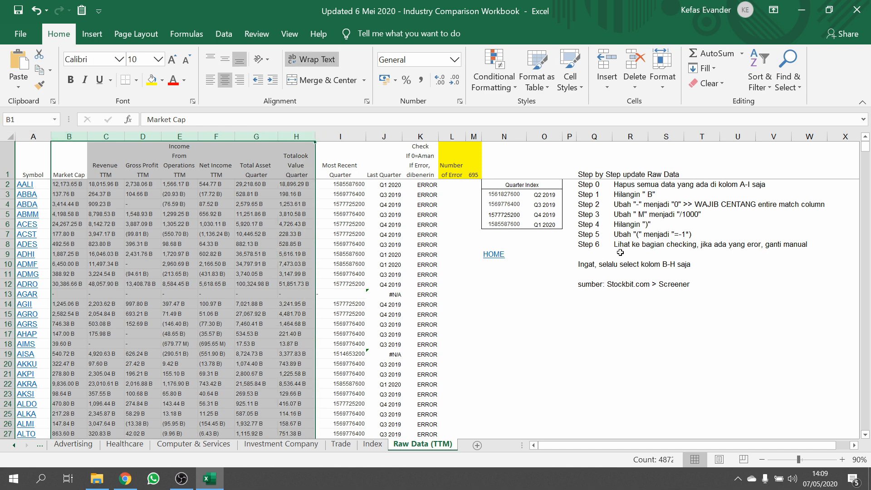
pyautogui.moveTo(587, 265); pyautogui.dragTo(689, 268)
pyautogui.moveTo(68, 136); pyautogui.dragTo(297, 134)
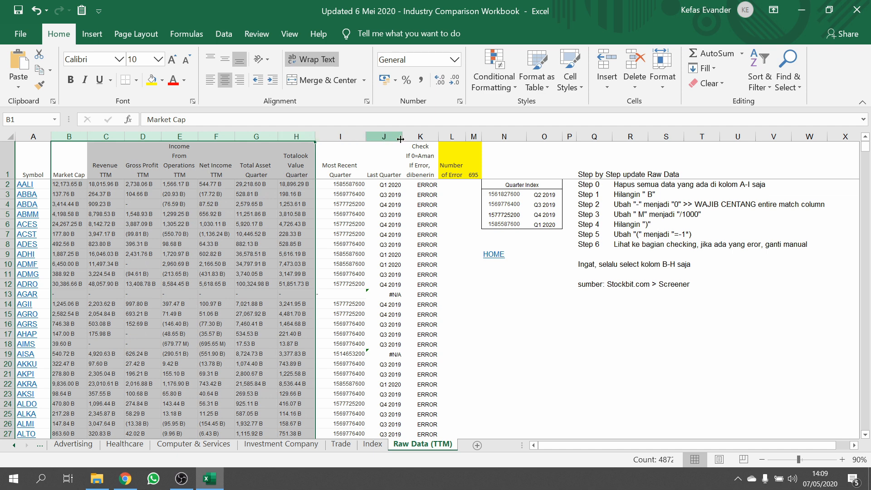
pyautogui.hotkey('ctrl', 'h')
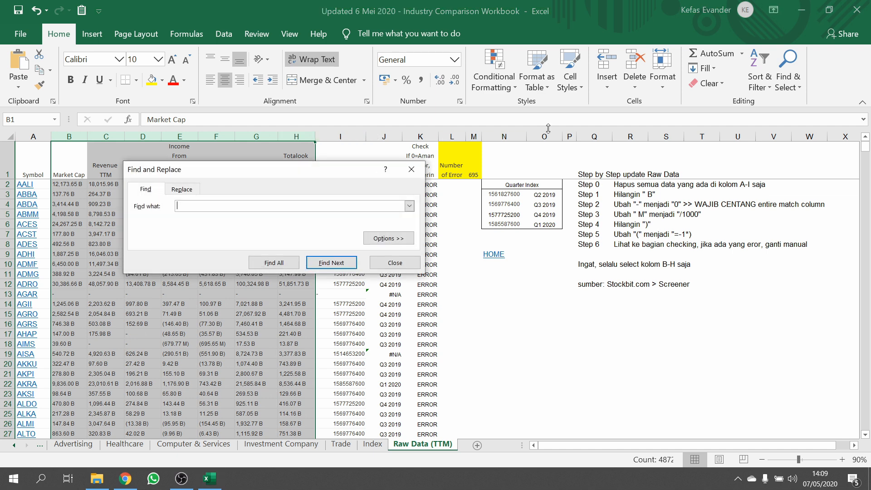
pyautogui.click(425, 168)
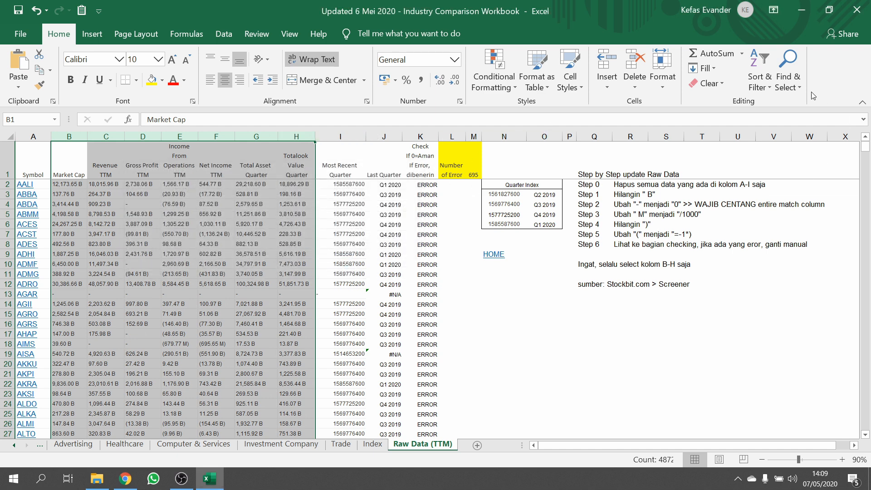
pyautogui.click(788, 72)
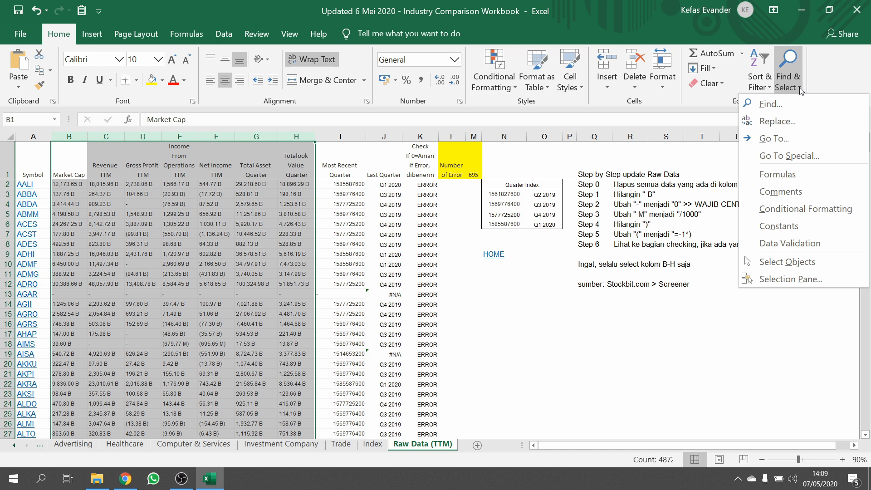
pyautogui.click(798, 121)
pyautogui.moveTo(218, 187); pyautogui.dragTo(594, 297)
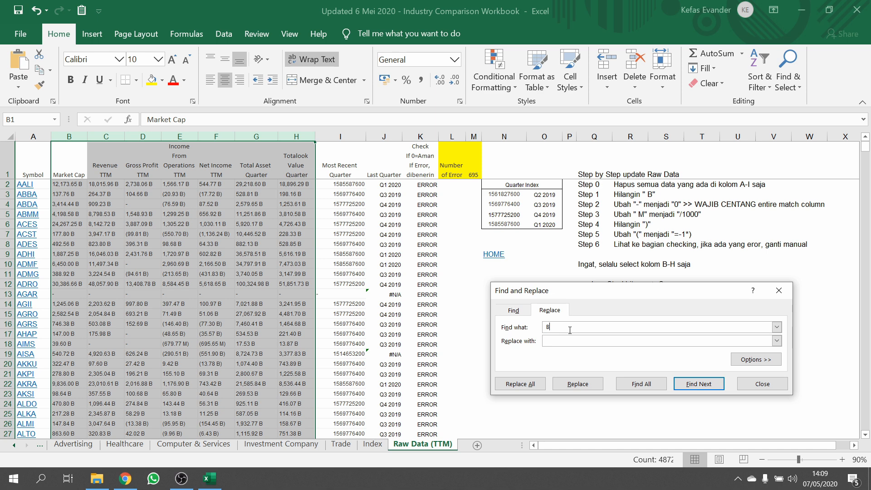
# Step: Leave the replacement text empty and step through the cells in columns B to H that contain " B"
pyautogui.click(585, 340)
pyautogui.click(694, 386)
pyautogui.click(694, 387)
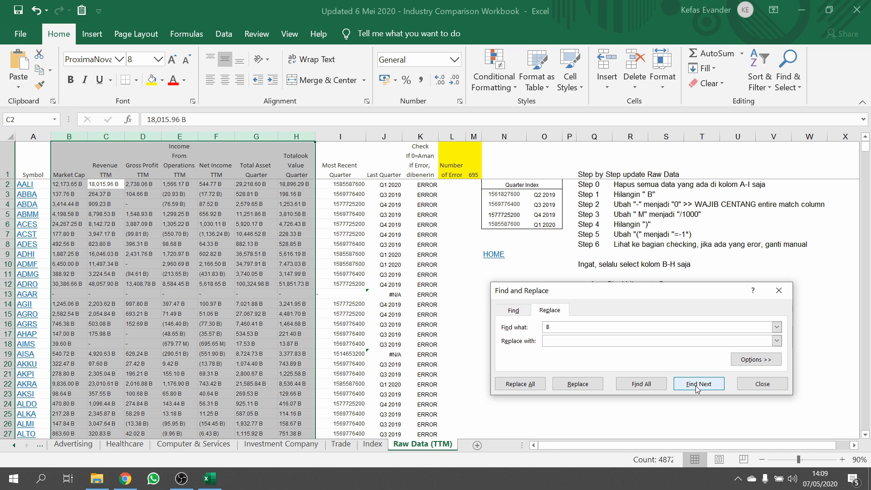
pyautogui.click(697, 387)
pyautogui.click(697, 387)
pyautogui.click(696, 387)
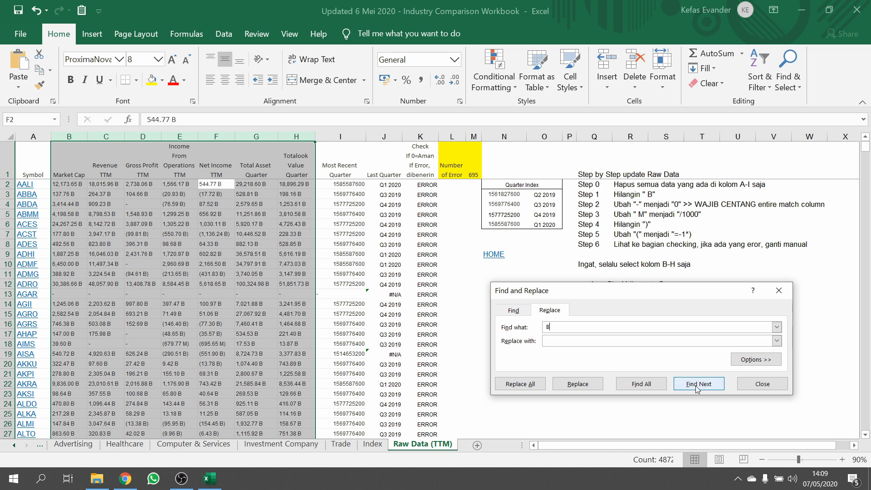
pyautogui.click(697, 386)
pyautogui.click(697, 387)
pyautogui.click(697, 387)
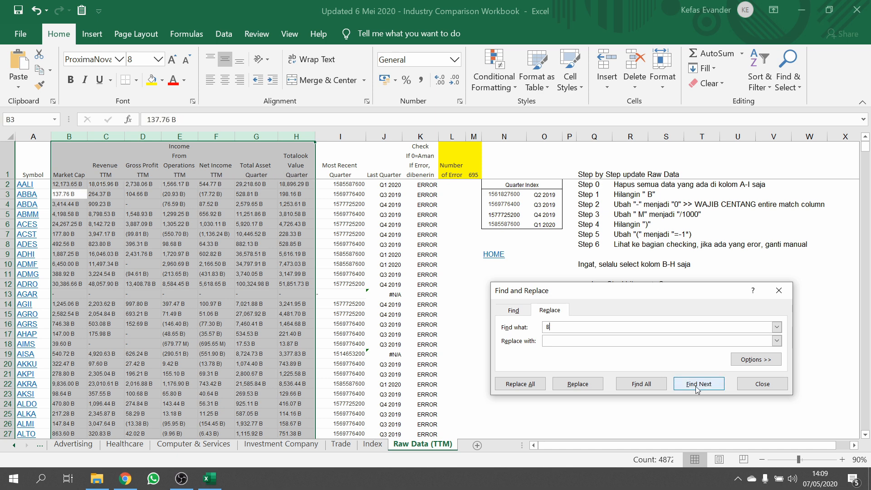
# Step: Remove every " B" from columns B to H in one replacement and close the dialog
pyautogui.click(520, 389)
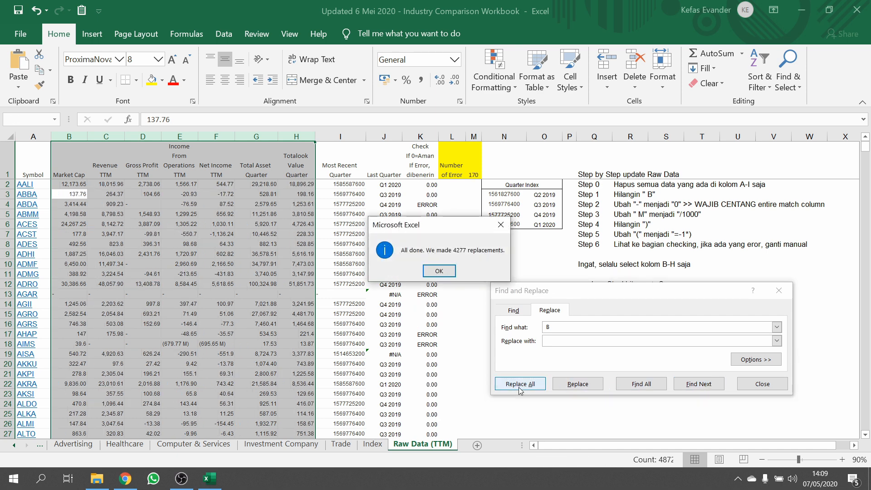
pyautogui.click(434, 268)
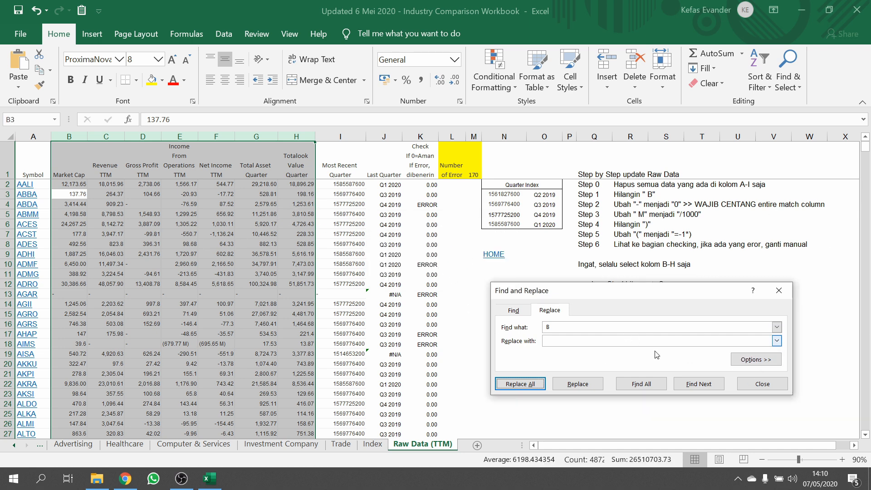
pyautogui.click(761, 384)
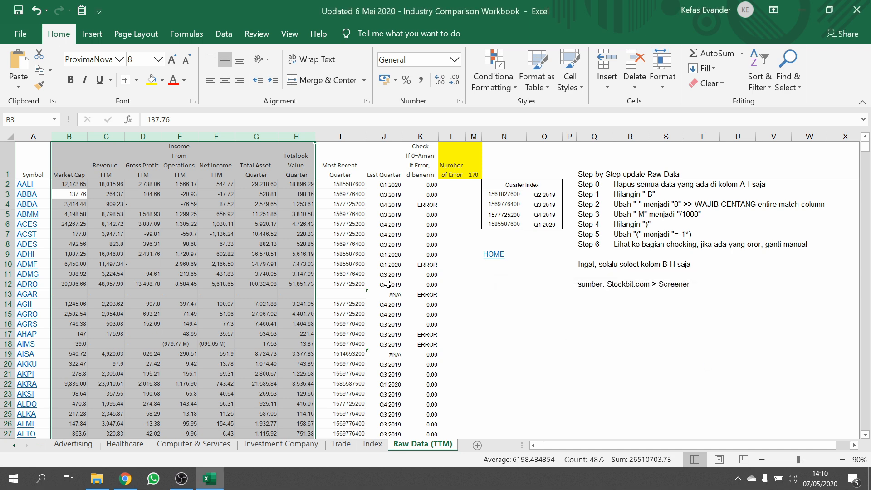
# Step: Examine the cleaned figures in row 2, the Check column, the Number of Error formula in M1, and cells K4 and D4
pyautogui.click(188, 234)
pyautogui.click(77, 182)
pyautogui.moveTo(78, 182); pyautogui.dragTo(296, 186)
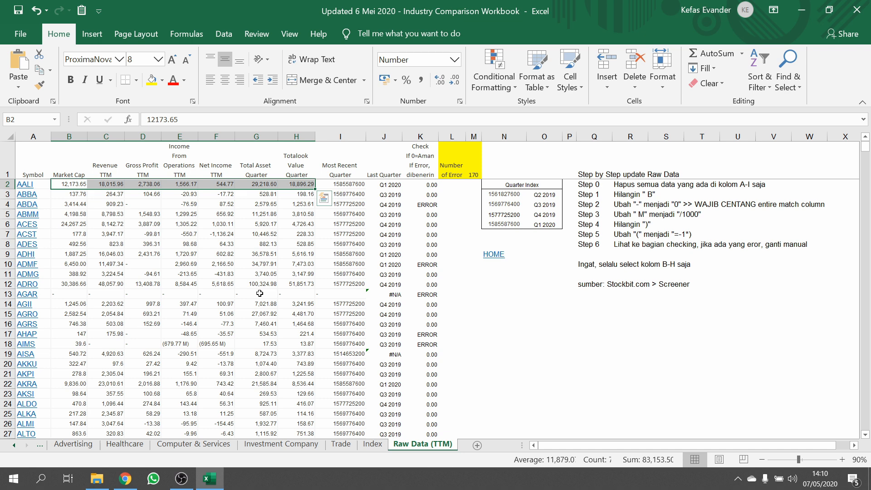
pyautogui.click(419, 137)
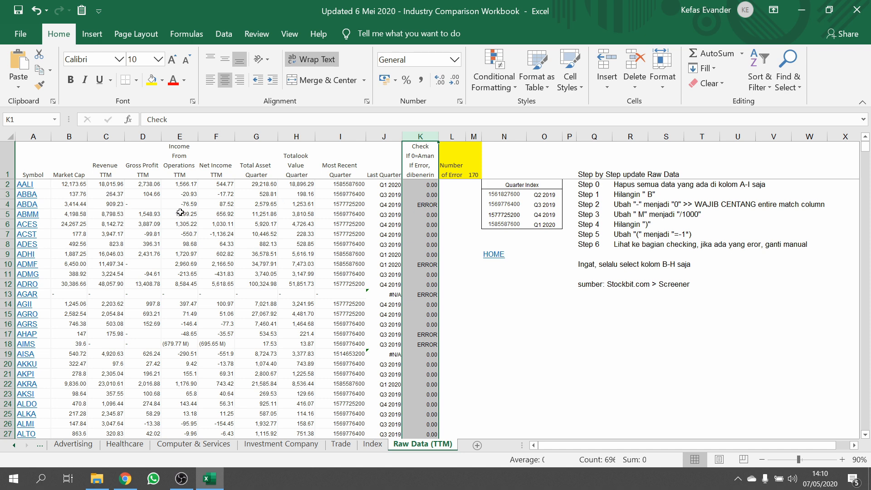
pyautogui.click(427, 204)
pyautogui.moveTo(475, 167); pyautogui.dragTo(456, 159)
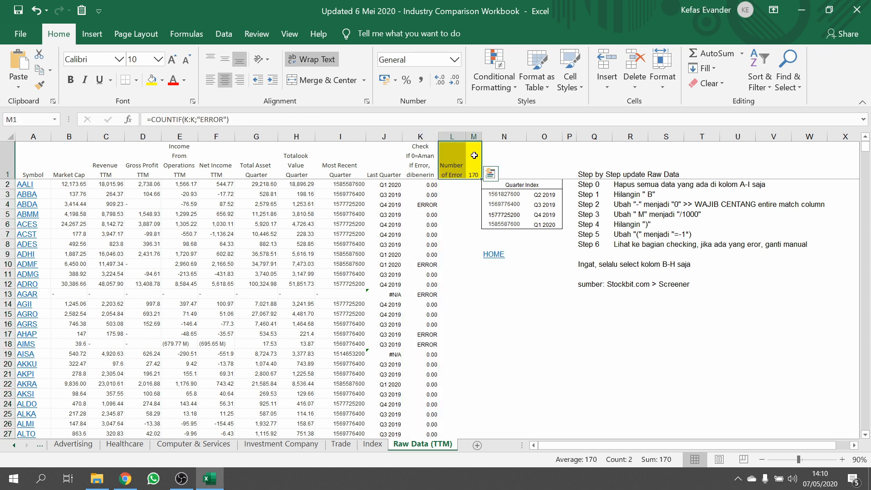
pyautogui.click(426, 204)
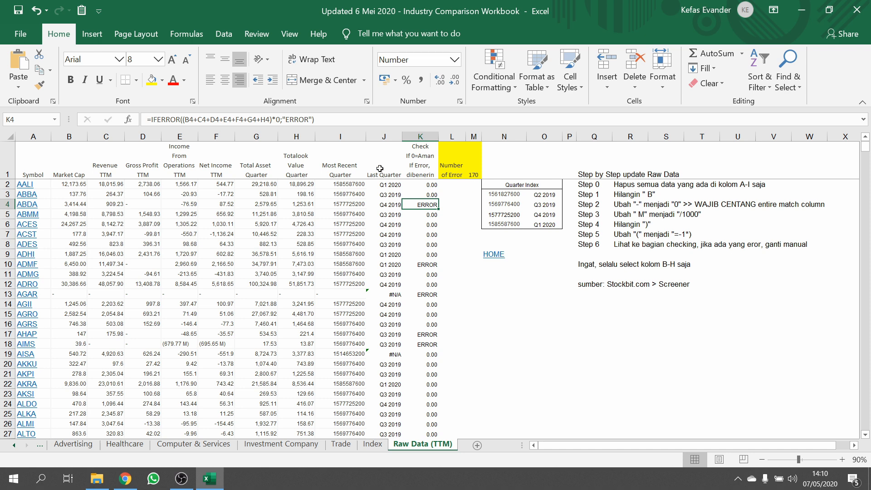
pyautogui.click(143, 204)
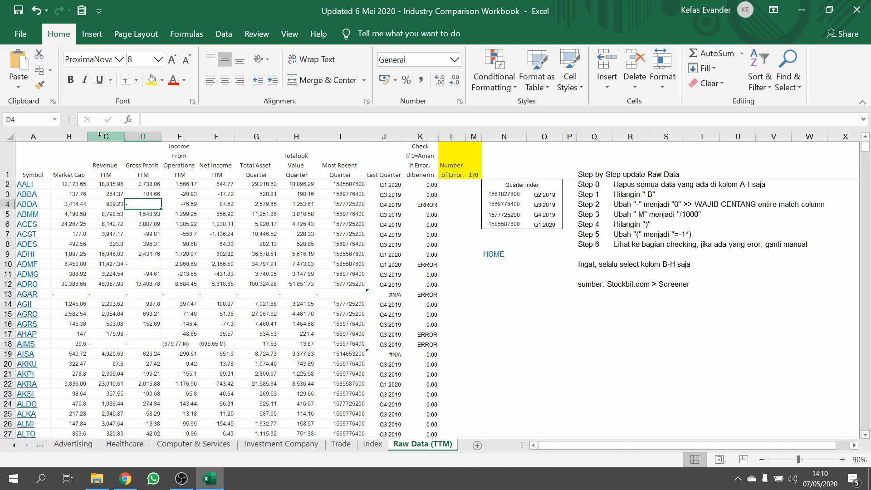
# Step: Set up a replacement of "-" with "0" for columns B to H, matching entire cell contents
pyautogui.moveTo(68, 136); pyautogui.dragTo(314, 128)
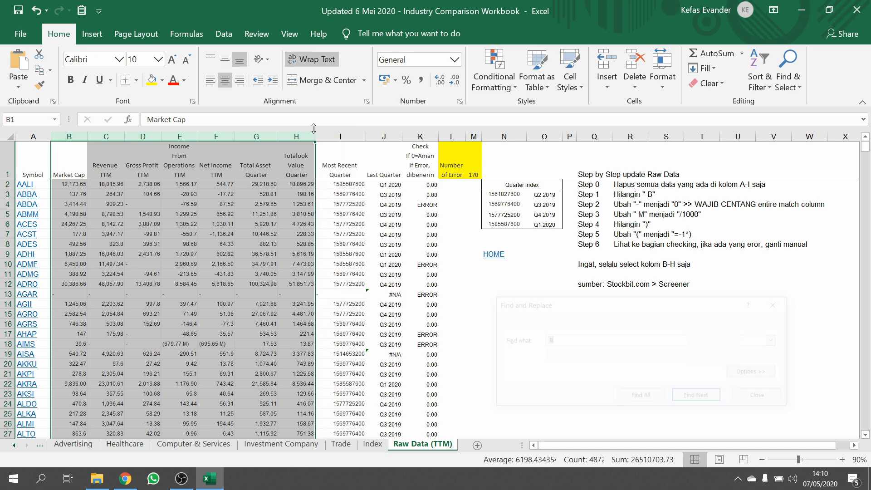
pyautogui.hotkey('ctrl', 'f')
pyautogui.click(558, 319)
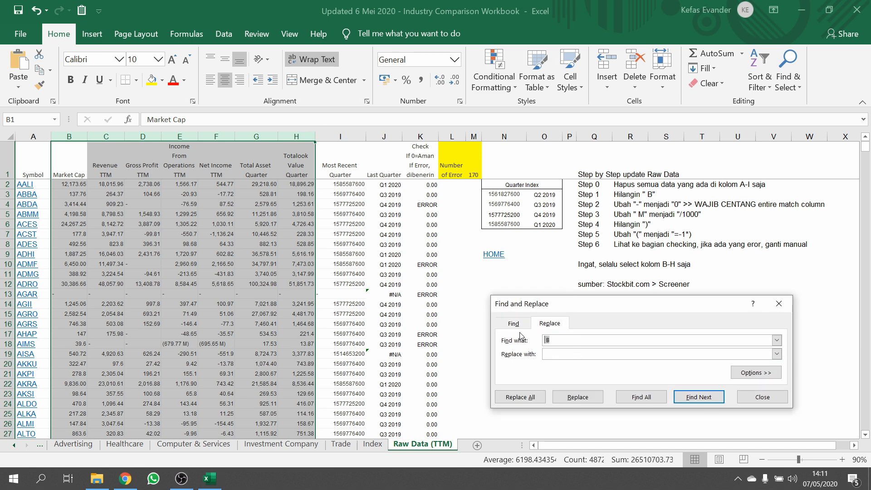
pyautogui.write('-')
pyautogui.moveTo(647, 298); pyautogui.dragTo(660, 261)
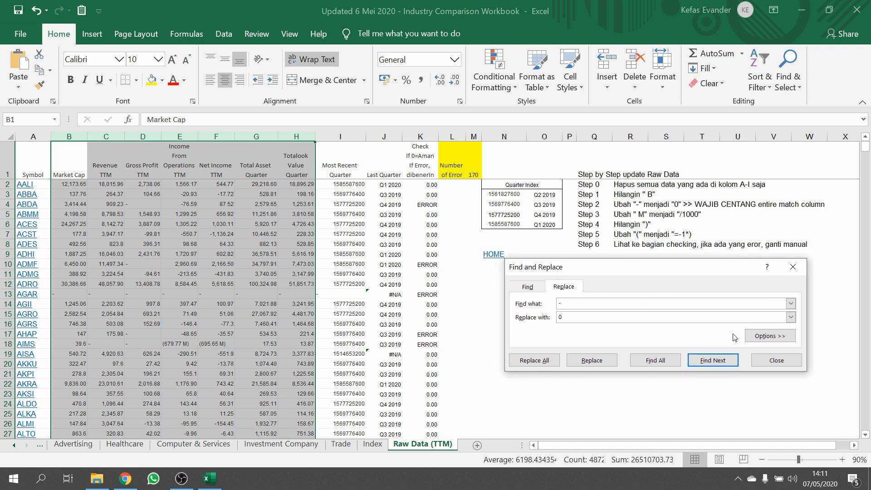
pyautogui.click(756, 340)
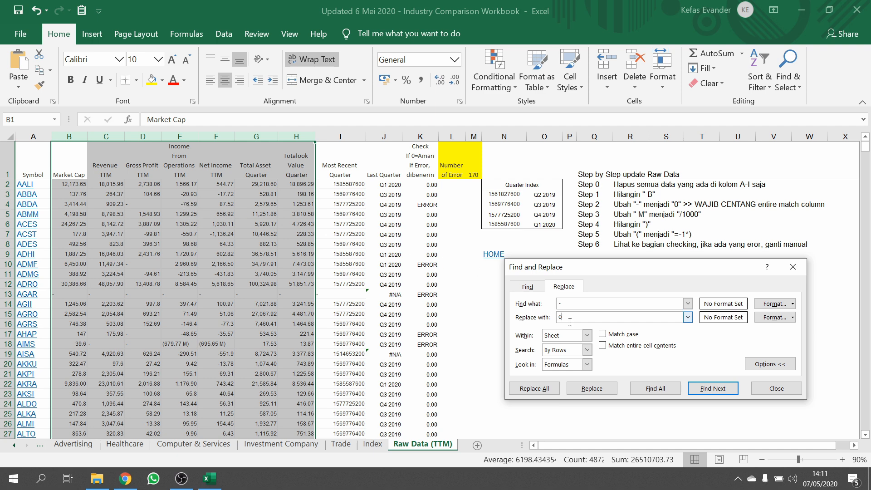
pyautogui.click(604, 346)
# Step: Inspect the dash-only cells in D4 and the AGAR row, and compare them with the negative value in E7
pyautogui.click(149, 208)
pyautogui.click(63, 293)
pyautogui.press('Right')
pyautogui.press('Right')
pyautogui.press('Right')
pyautogui.press('Right')
pyautogui.press('Right')
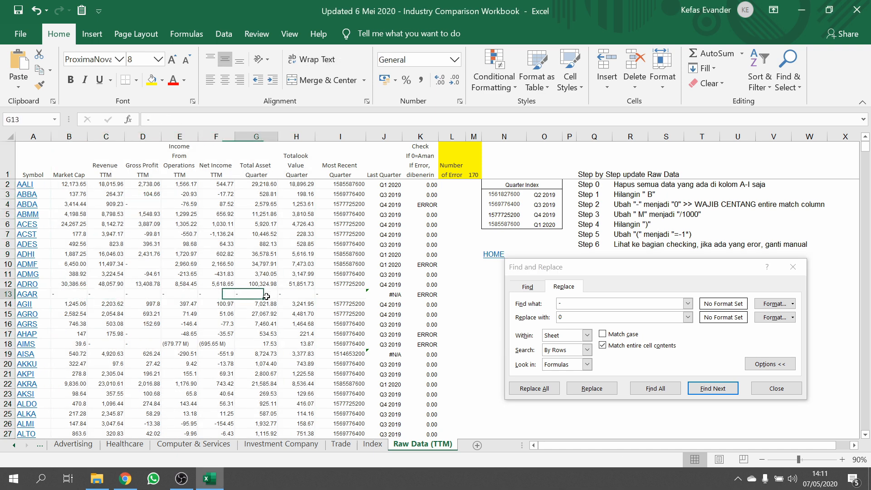
pyautogui.click(192, 234)
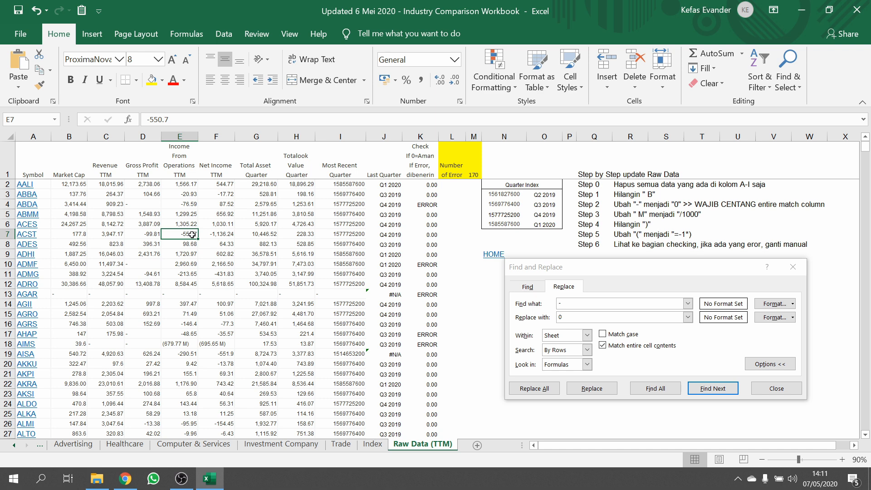
# Step: Replace all cells containing only "-" in columns B to H with 0 and close the dialog
pyautogui.moveTo(72, 136); pyautogui.dragTo(297, 145)
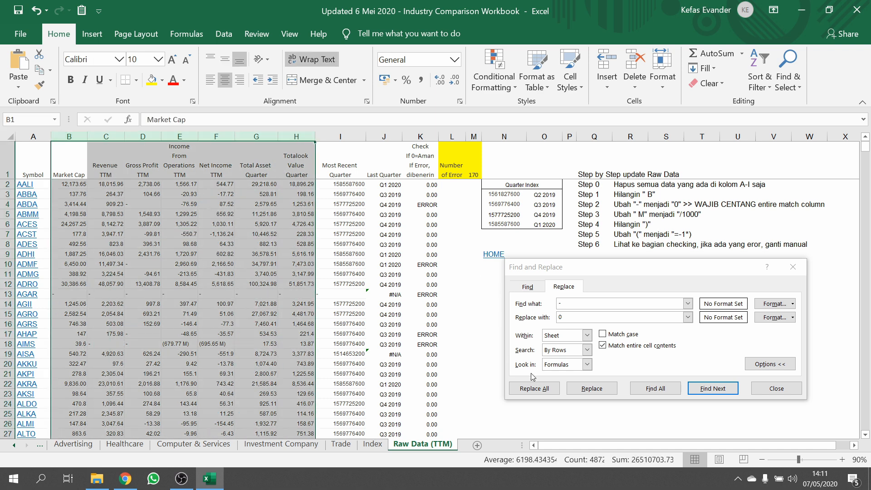
pyautogui.click(538, 389)
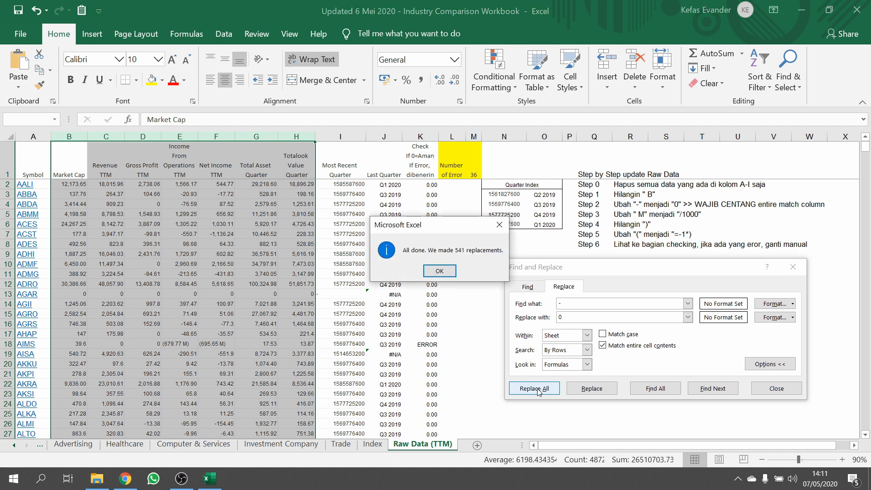
pyautogui.click(436, 271)
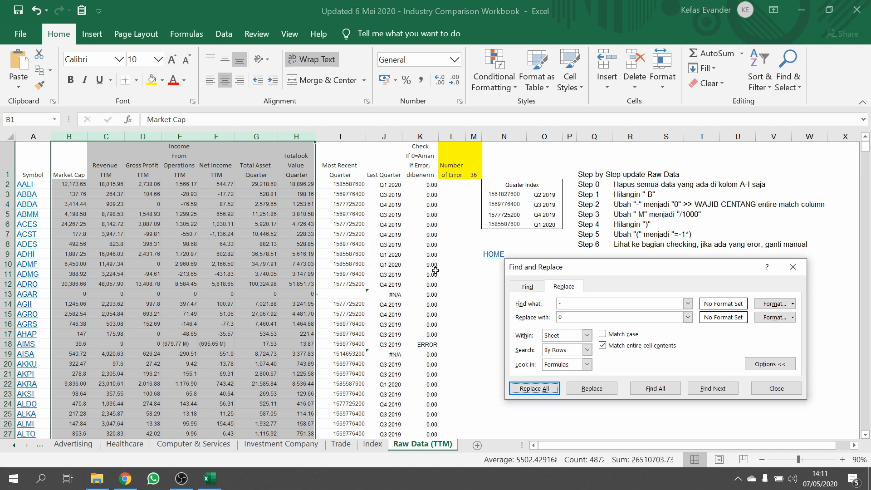
pyautogui.click(775, 388)
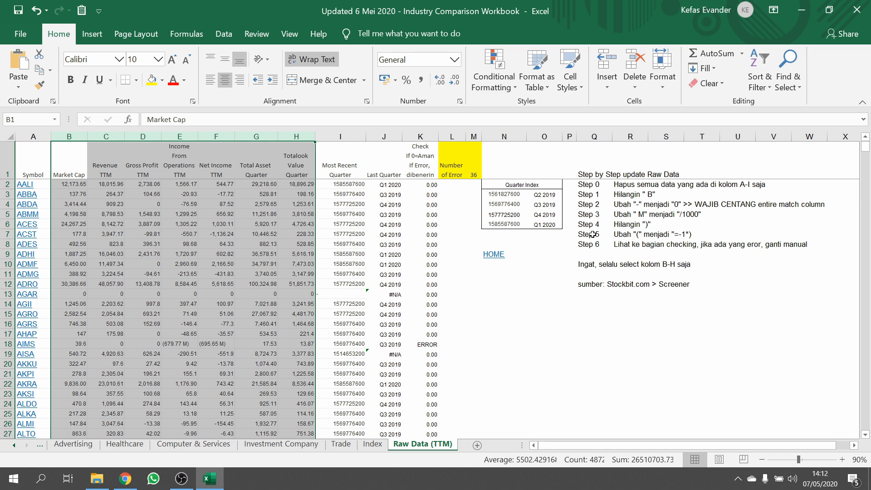
# Step: Review the Step 3 instruction alongside the Check formula in K18 and the AIMS net income in F18
pyautogui.moveTo(582, 217); pyautogui.dragTo(707, 214)
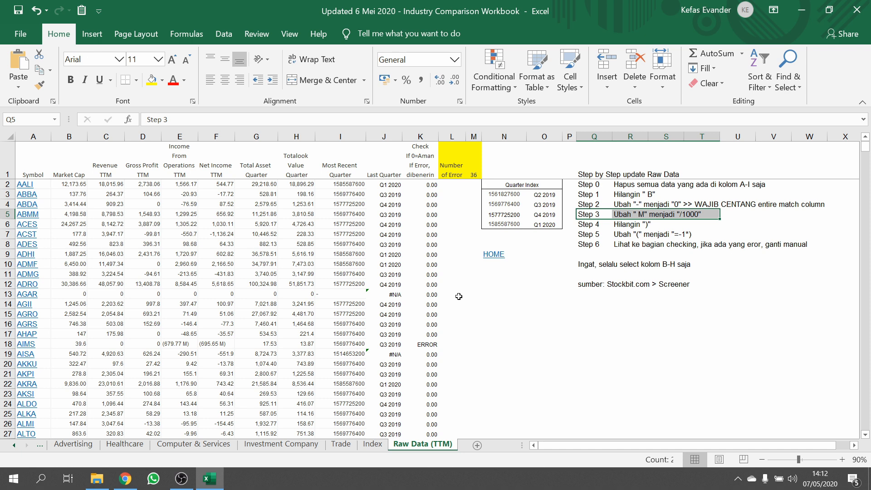
pyautogui.click(431, 343)
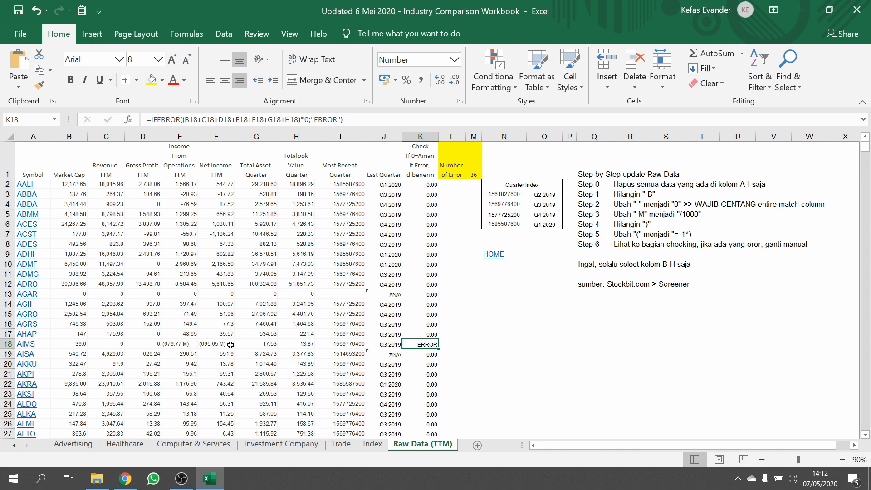
pyautogui.click(231, 345)
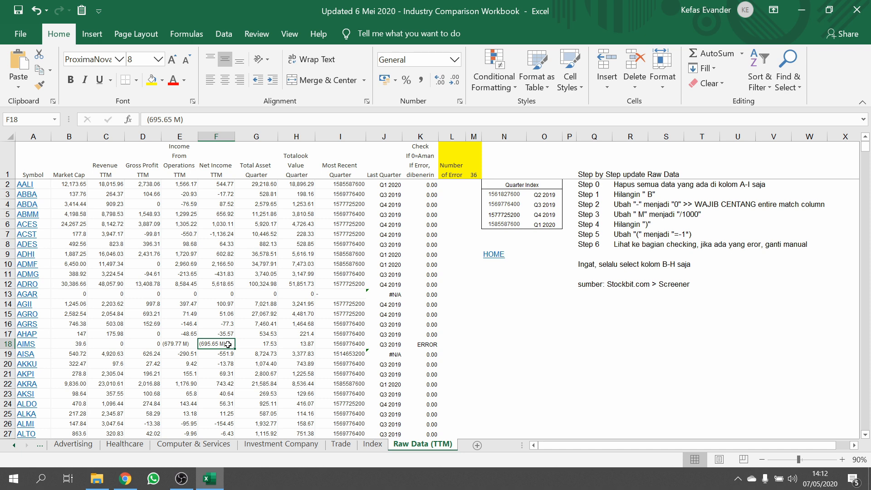
pyautogui.moveTo(594, 214); pyautogui.dragTo(692, 215)
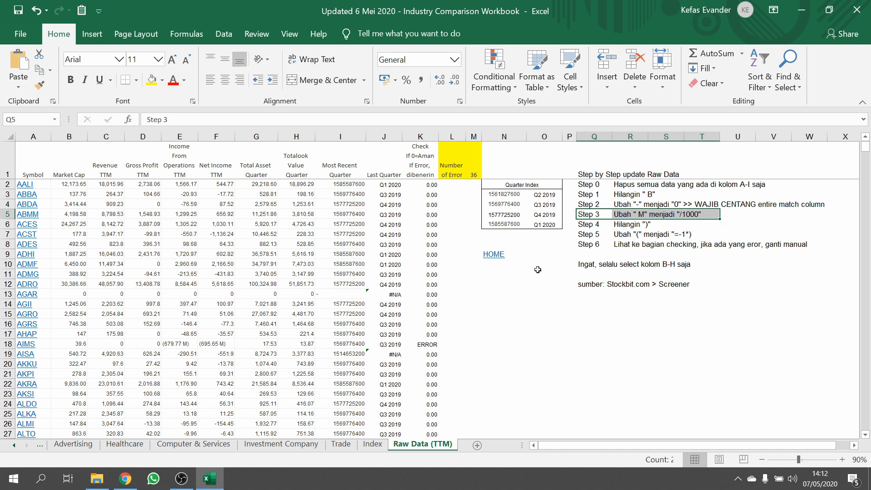
# Step: Set up a replacement of " M" with "/1000" for columns B to H, without matching entire cell contents
pyautogui.hotkey('ctrl', 'f')
pyautogui.click(563, 299)
pyautogui.press('Tab')
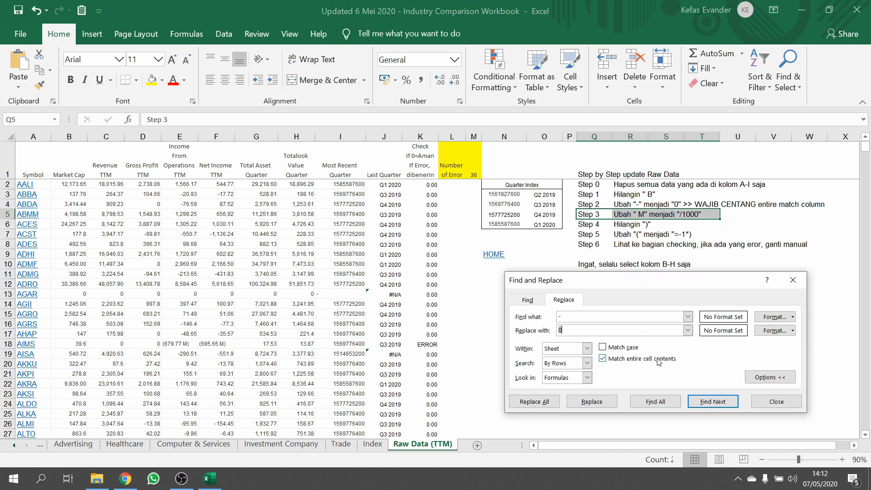
pyautogui.moveTo(649, 282); pyautogui.dragTo(674, 295)
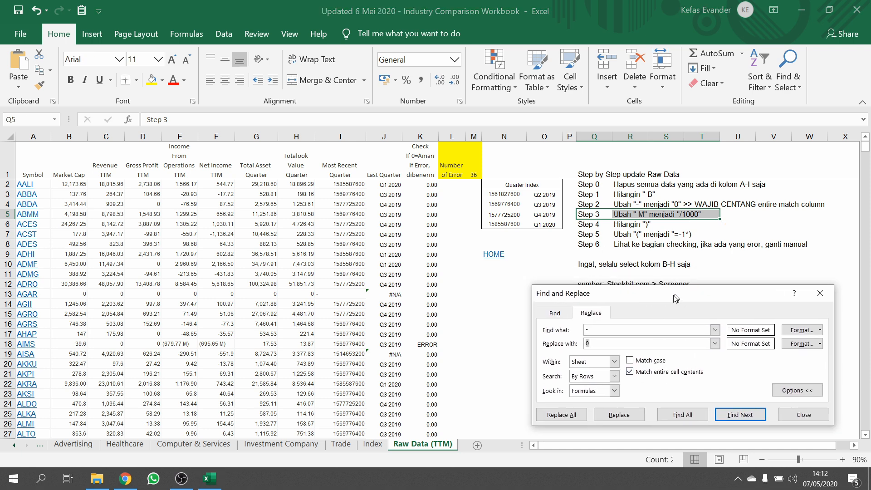
pyautogui.click(628, 373)
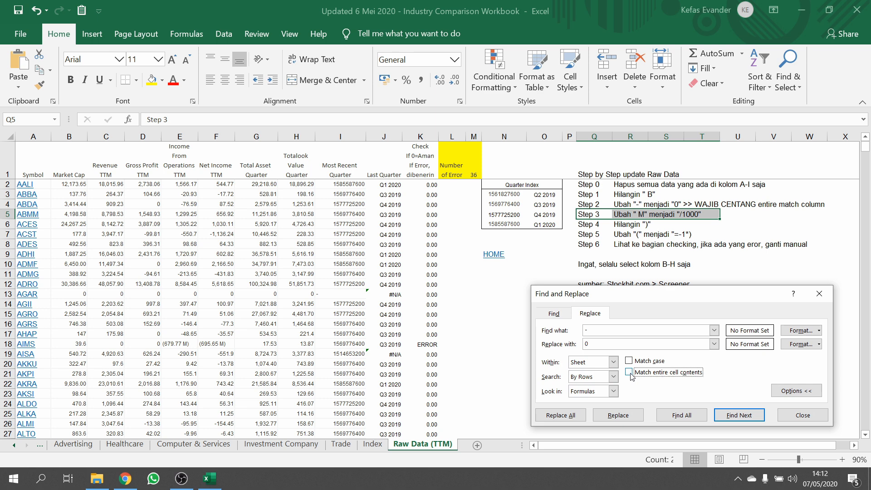
pyautogui.click(629, 374)
pyautogui.doubleClick(612, 330)
pyautogui.moveTo(69, 136); pyautogui.dragTo(305, 131)
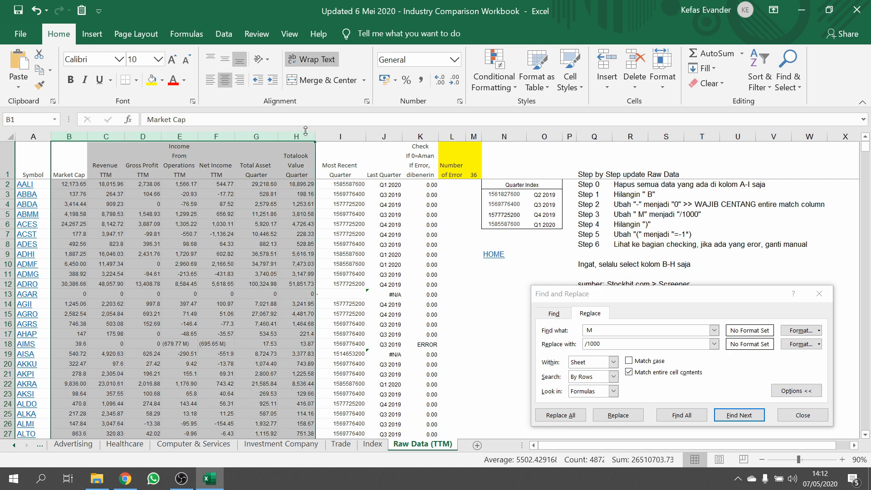
pyautogui.click(629, 373)
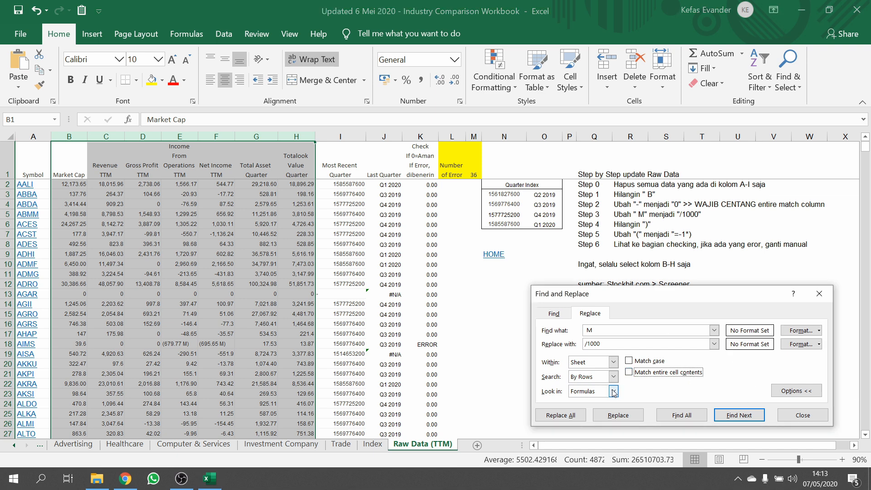
# Step: Replace every " M" with "/1000" in columns B to H and inspect the AIMS net income in F18
pyautogui.click(567, 419)
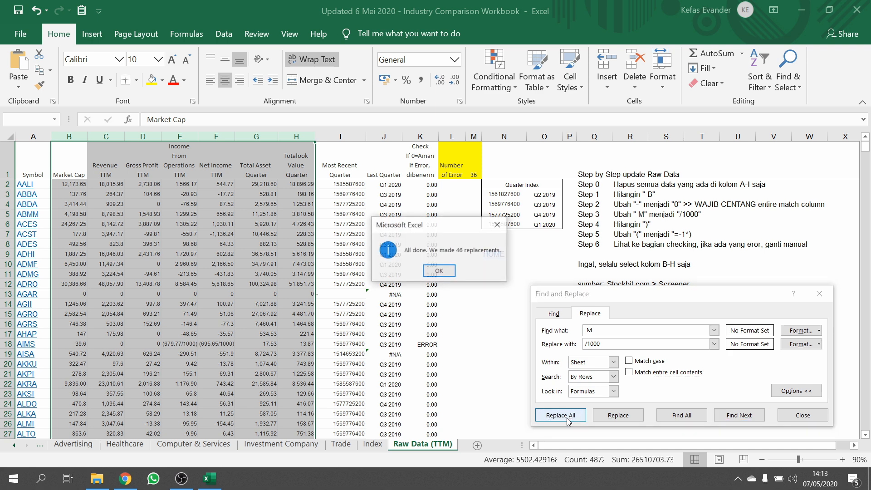
pyautogui.click(440, 272)
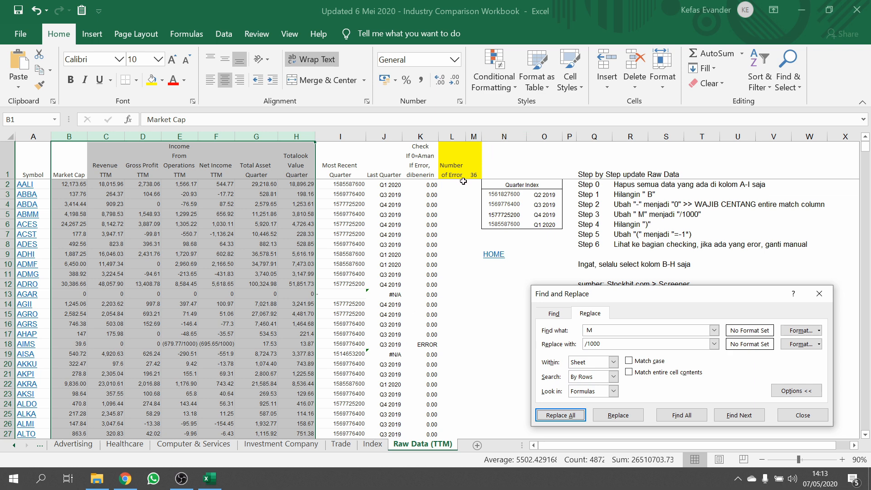
pyautogui.click(227, 345)
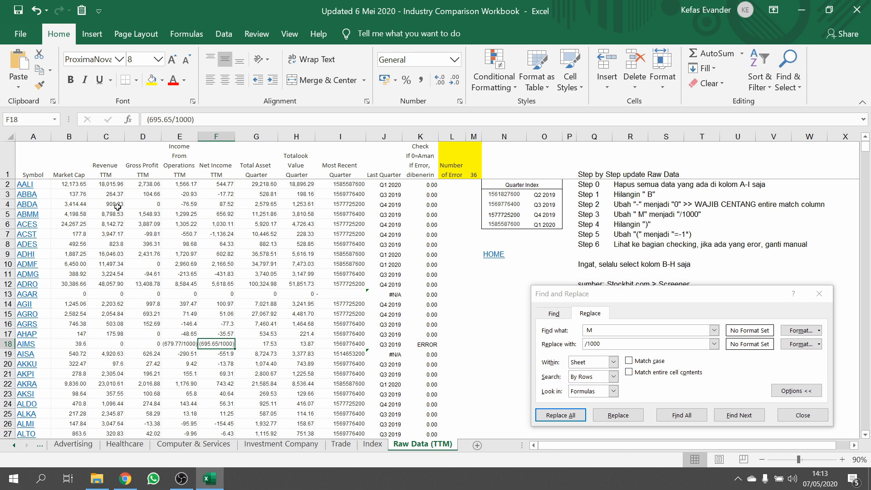
pyautogui.moveTo(74, 136); pyautogui.dragTo(359, 135)
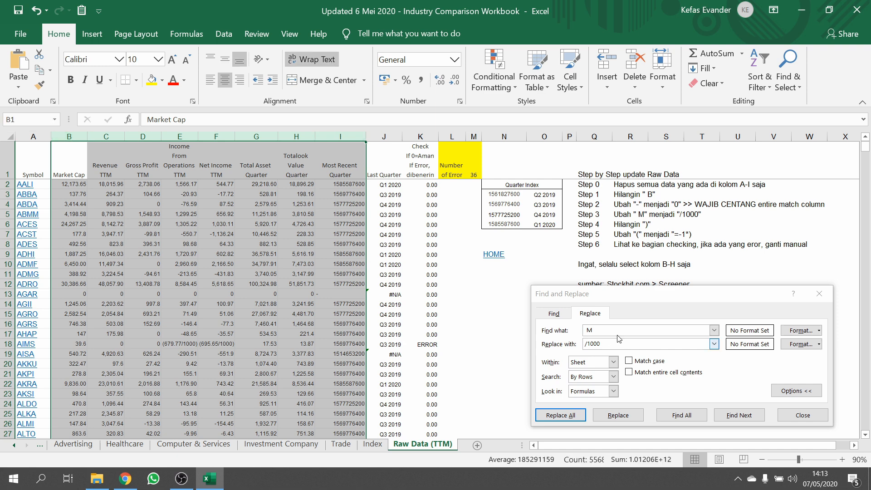
pyautogui.click(596, 329)
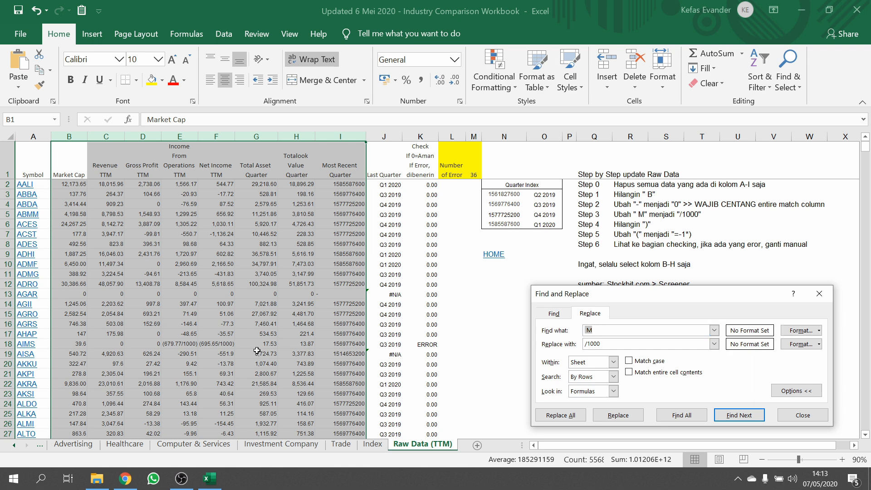
pyautogui.click(225, 345)
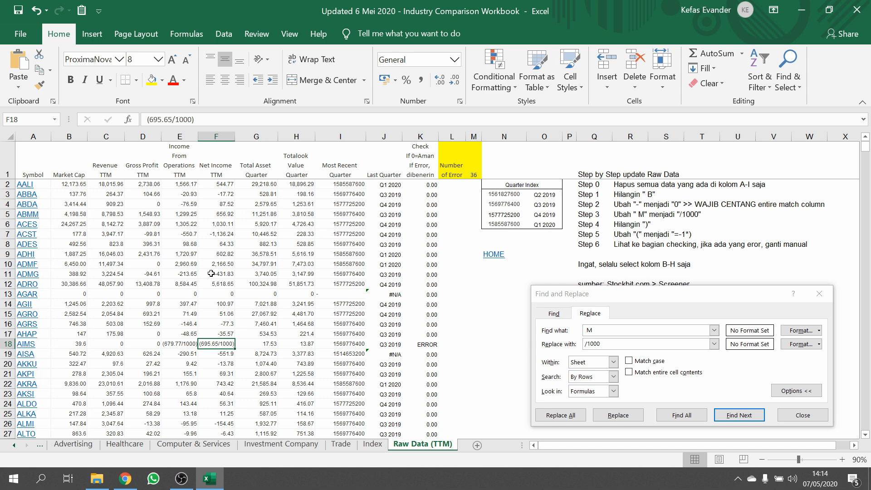
# Step: Remove every ")" from columns B to H by replacing it with nothing
pyautogui.moveTo(84, 136); pyautogui.dragTo(313, 134)
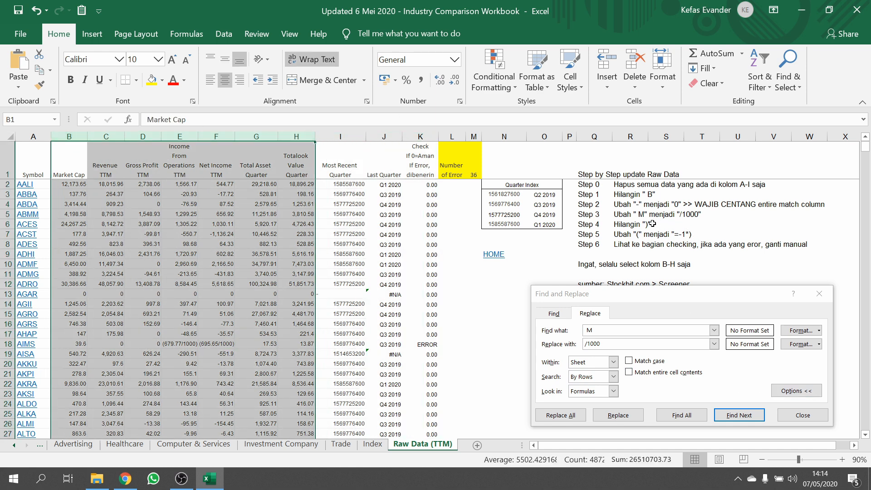
pyautogui.click(556, 328)
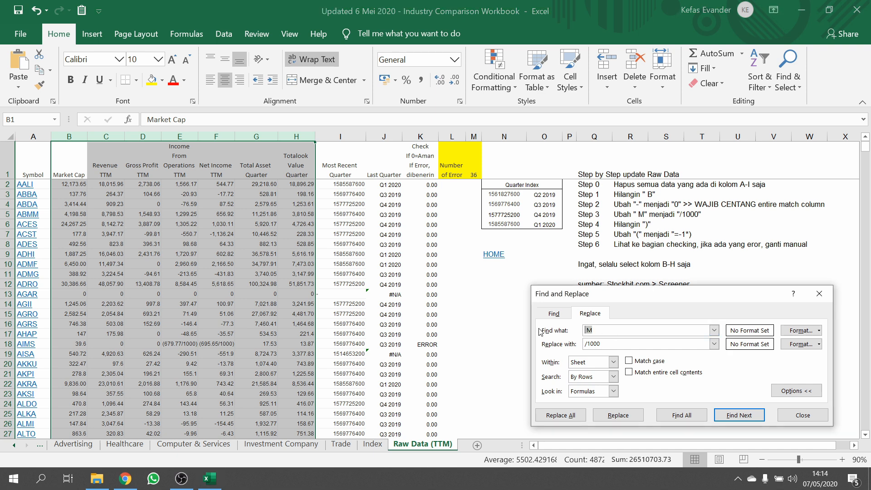
pyautogui.write(')')
pyautogui.press('Tab')
pyautogui.press('BackSpace')
pyautogui.click(560, 415)
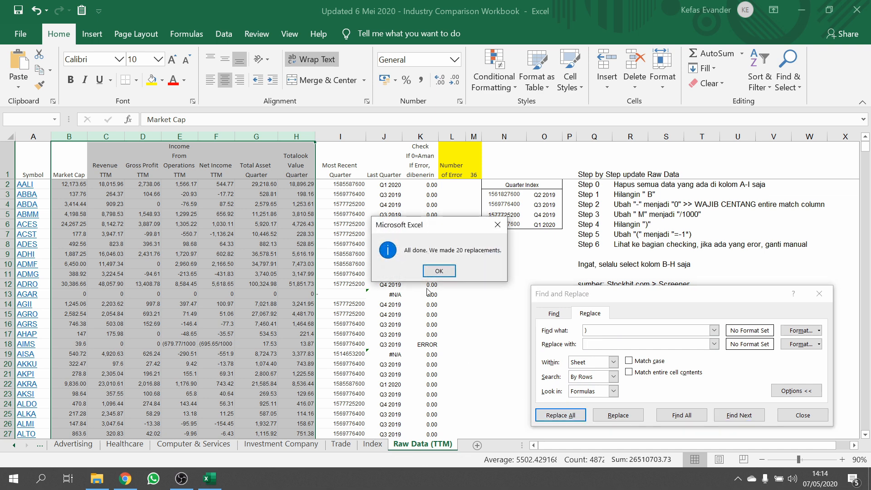
pyautogui.press('Return')
# Step: Inspect the AIMS income from operations in E18 and the net income in F18
pyautogui.click(214, 344)
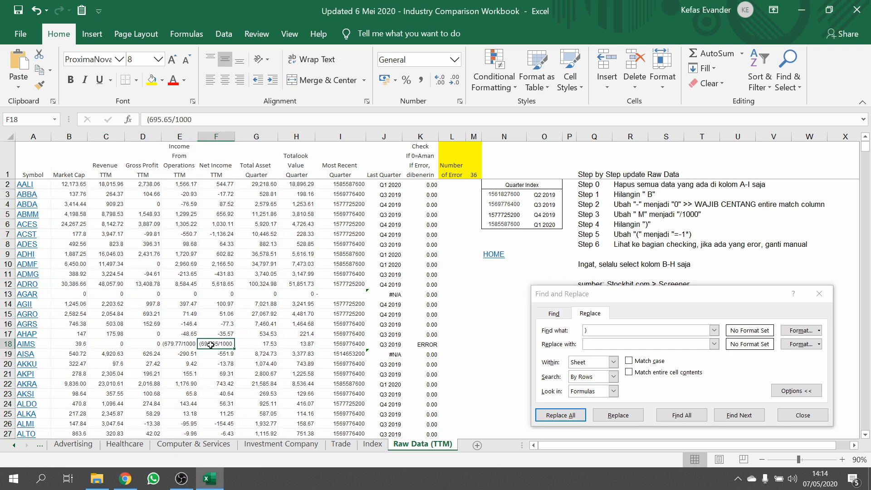
pyautogui.click(177, 343)
pyautogui.click(211, 344)
pyautogui.click(184, 344)
pyautogui.click(214, 345)
# Step: Replace every "(" in columns B to H with "=-1*"
pyautogui.moveTo(68, 136); pyautogui.dragTo(302, 136)
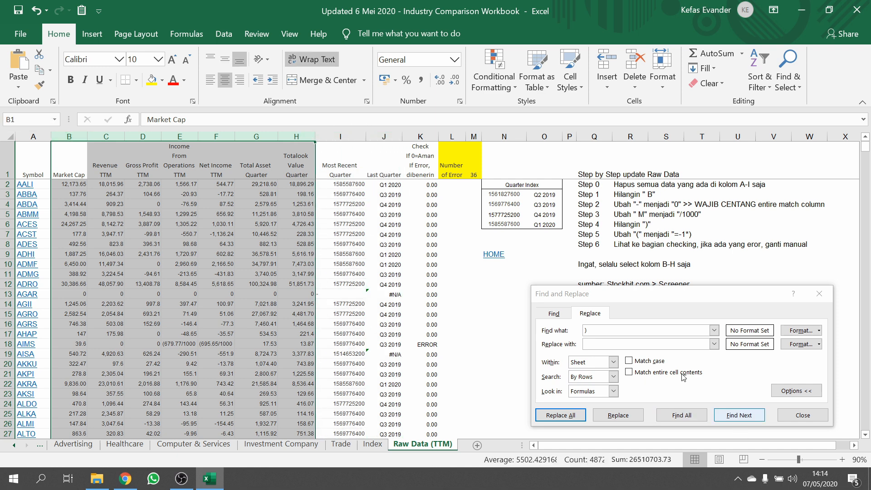
pyautogui.click(721, 416)
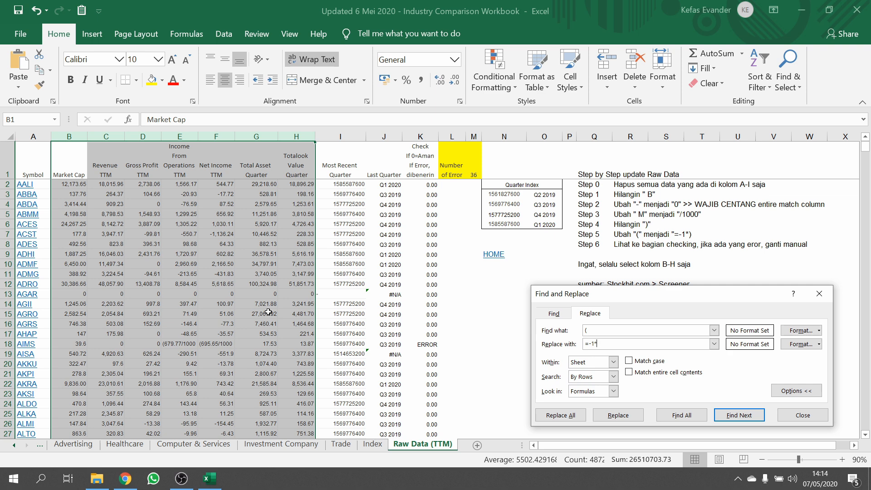
pyautogui.click(560, 415)
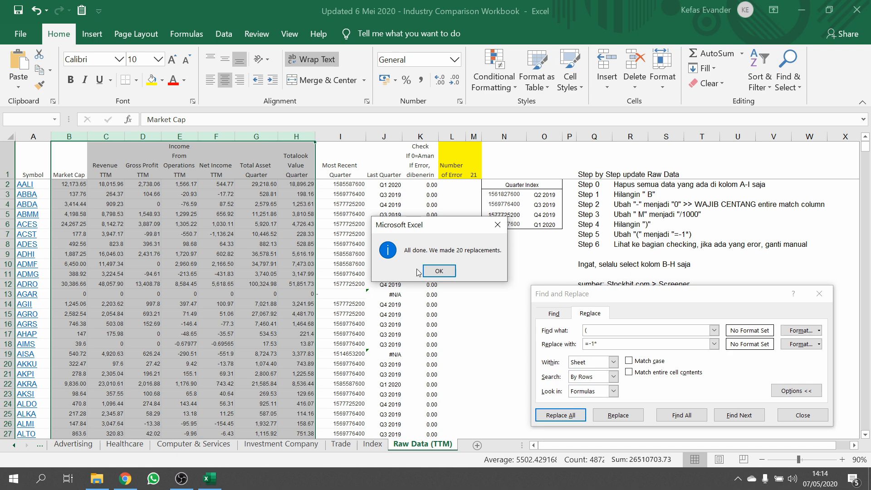
pyautogui.click(439, 271)
# Step: Review the AIMS net income formula in F18, the Check column K and the error-count formula in M1
pyautogui.click(220, 352)
pyautogui.click(230, 344)
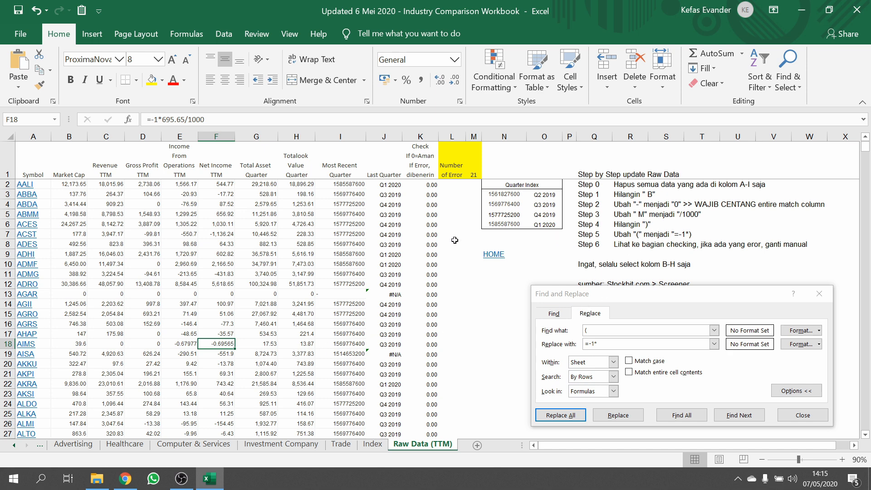
pyautogui.click(422, 136)
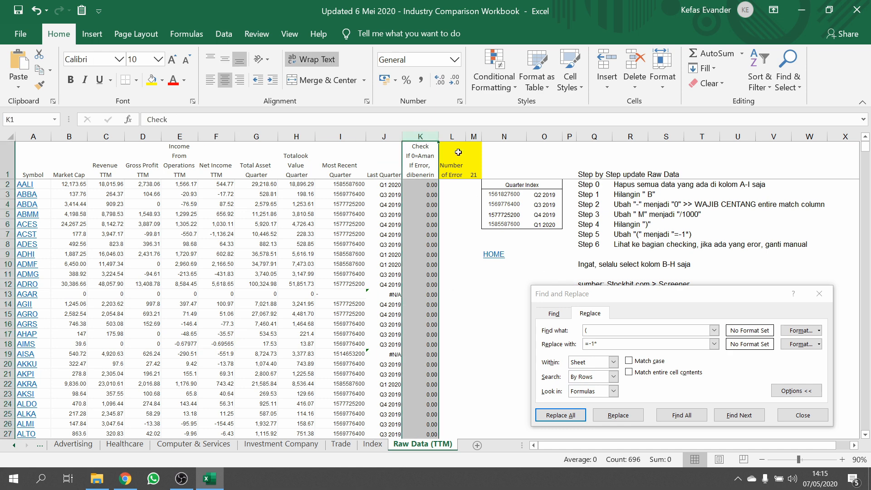
pyautogui.click(474, 161)
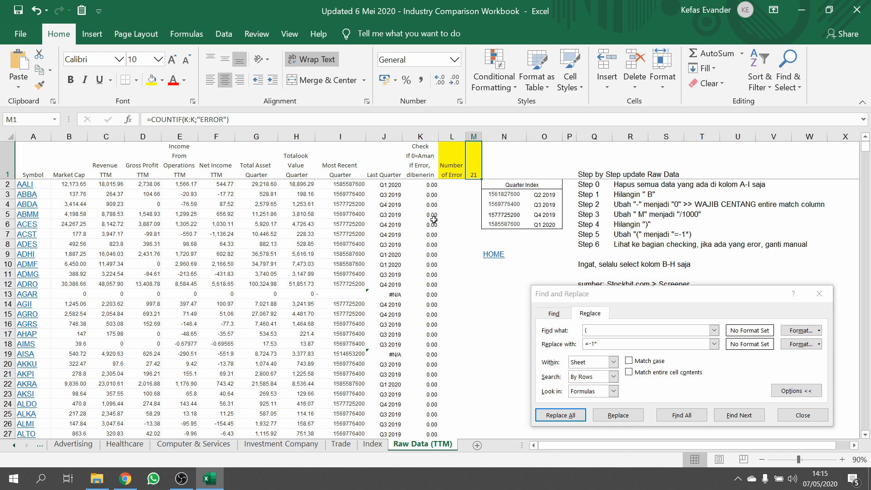
# Step: Find the BBRM error in the Check column and turn its gross profit in D82 into the formula =389.02/1000
pyautogui.scroll(-4, 431, 233)
pyautogui.scroll(-18, 431, 233)
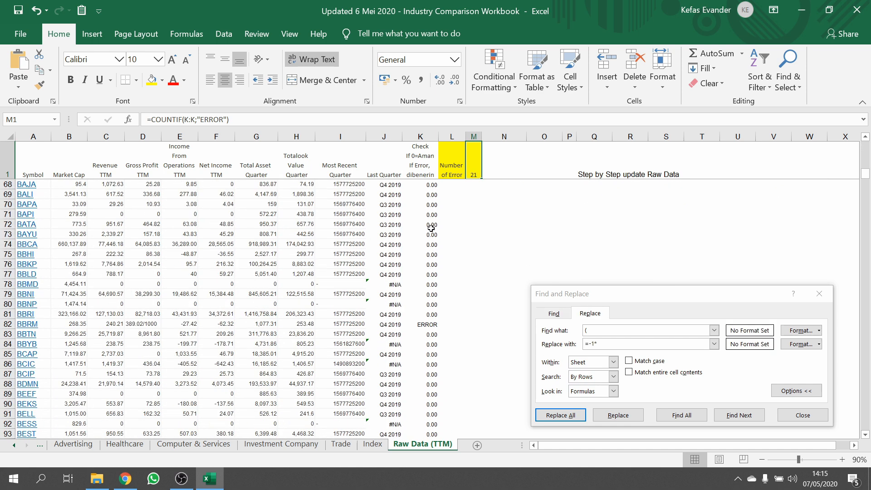
pyautogui.click(428, 324)
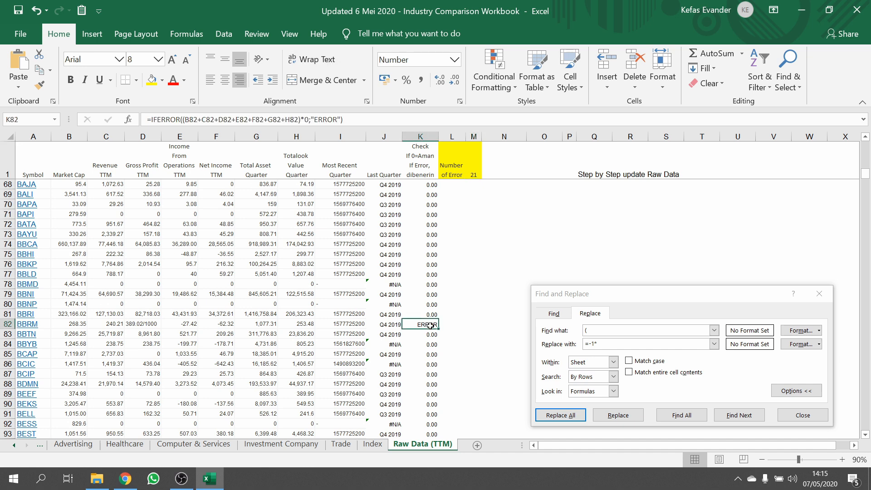
pyautogui.click(149, 322)
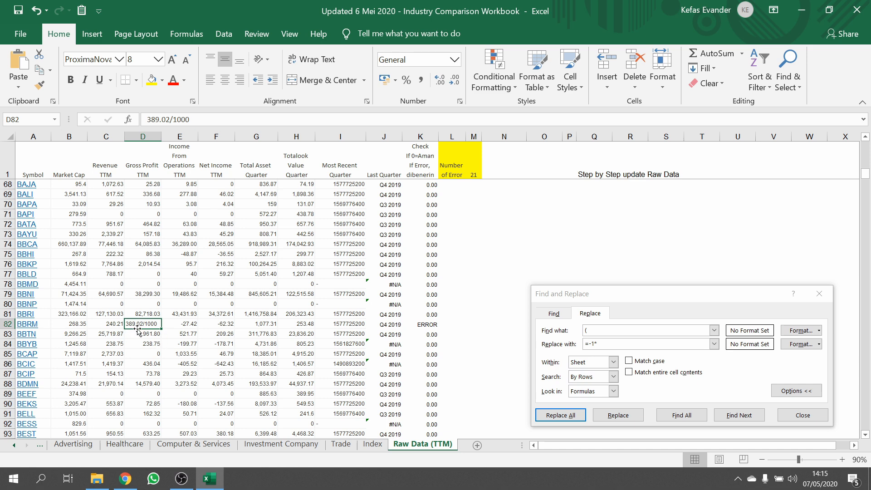
pyautogui.click(146, 122)
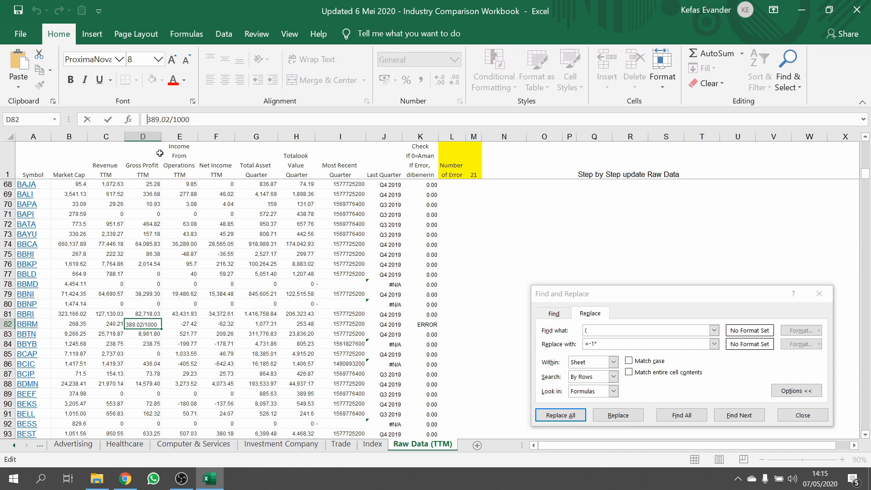
pyautogui.write('=')
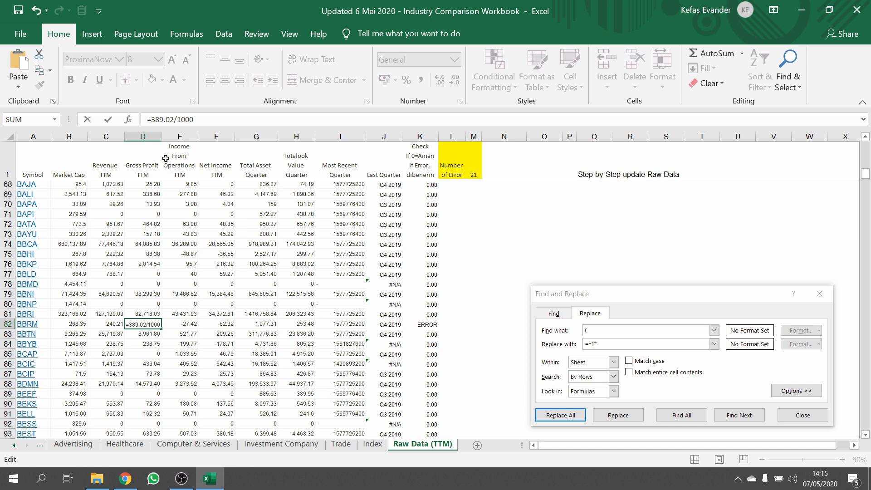
pyautogui.press('Return')
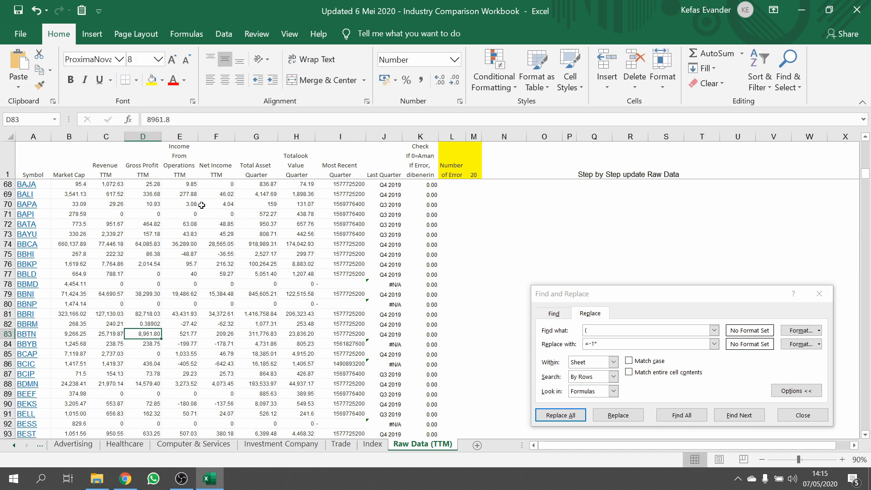
pyautogui.click(151, 319)
# Step: Find the BPFI error in the Check column and examine the row's values from B126 to H126
pyautogui.scroll(-16, 180, 261)
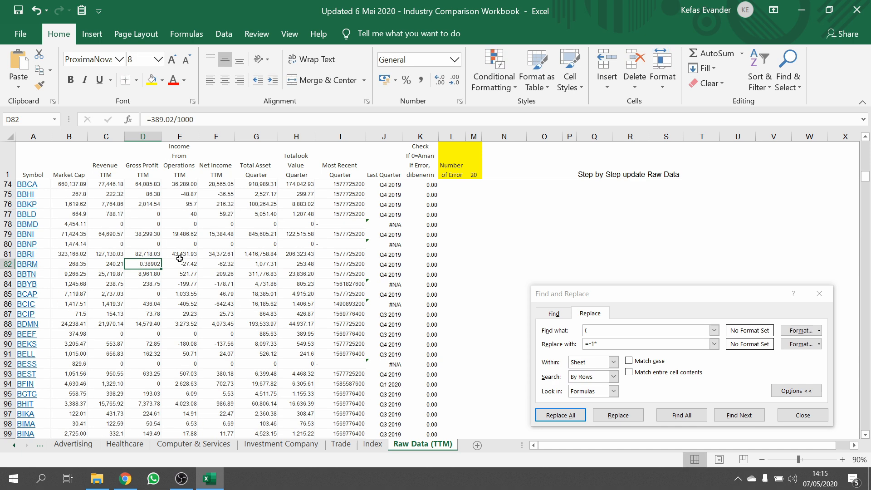
pyautogui.click(428, 285)
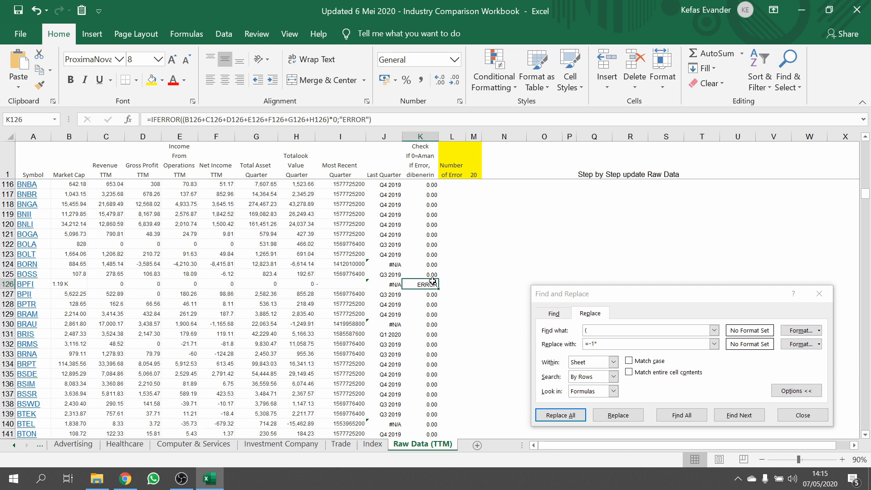
pyautogui.click(69, 284)
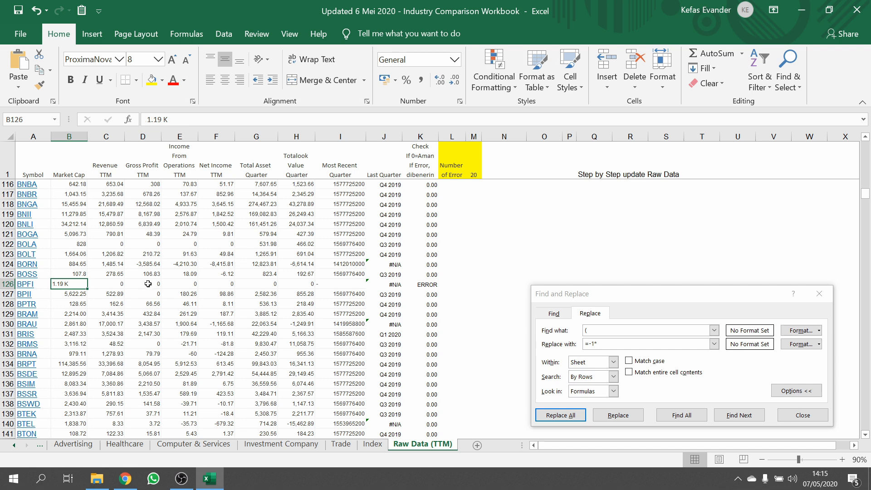
pyautogui.moveTo(109, 283); pyautogui.dragTo(287, 284)
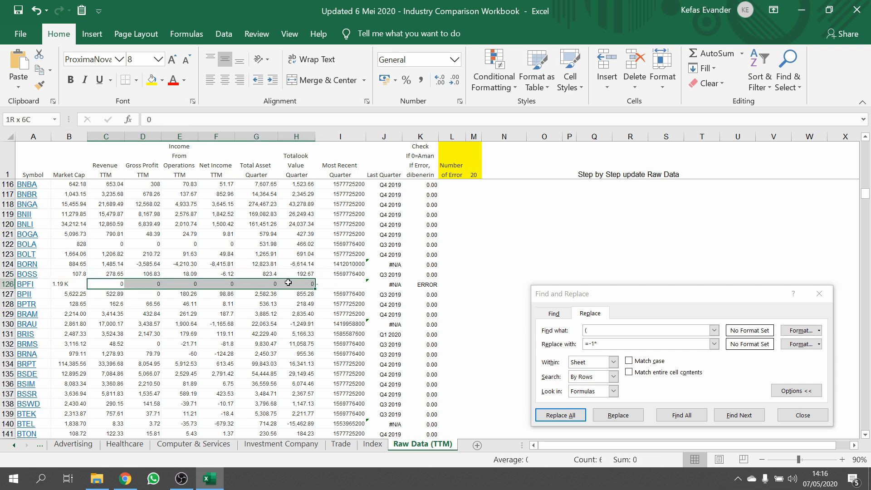
pyautogui.moveTo(60, 284); pyautogui.dragTo(294, 283)
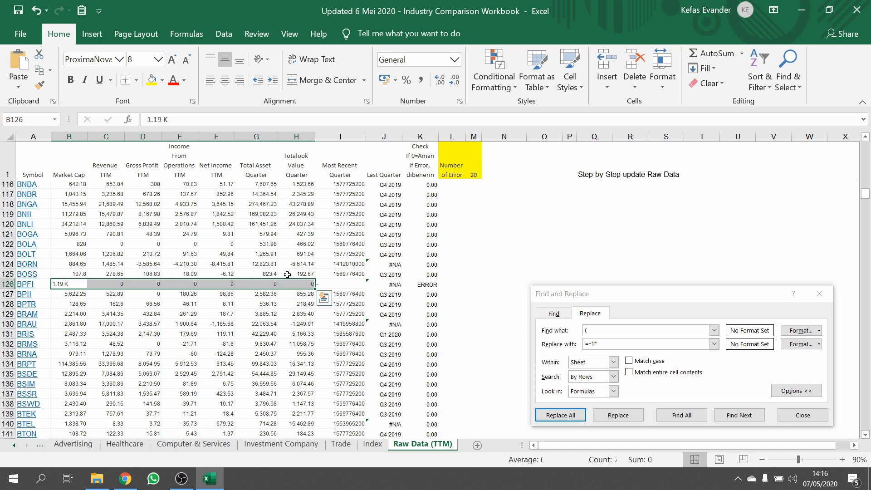
# Step: Turn BPFI's market cap in B126 into the formula =1.19/1000000
pyautogui.click(80, 284)
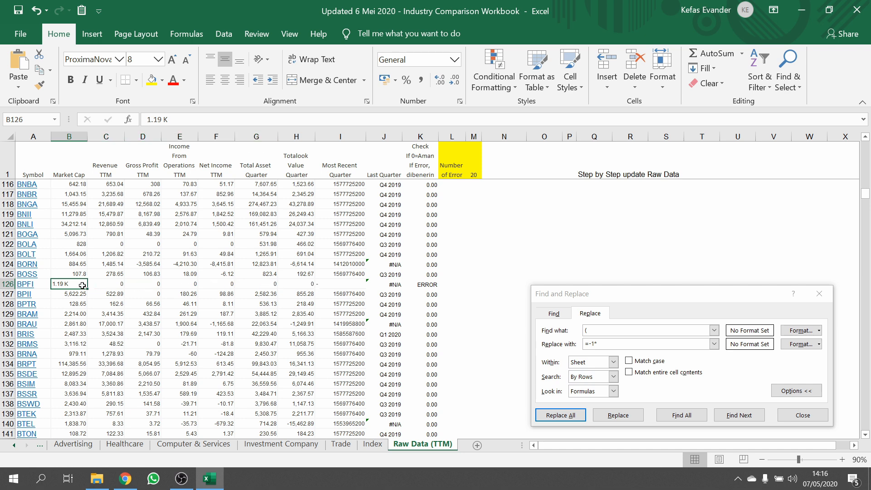
pyautogui.click(148, 119)
pyautogui.write('=')
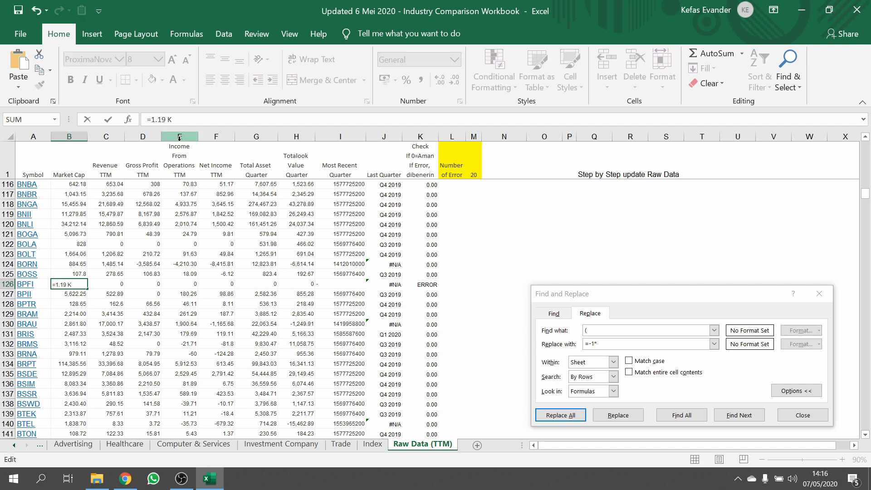
pyautogui.moveTo(173, 120); pyautogui.dragTo(169, 119)
pyautogui.write('/10')
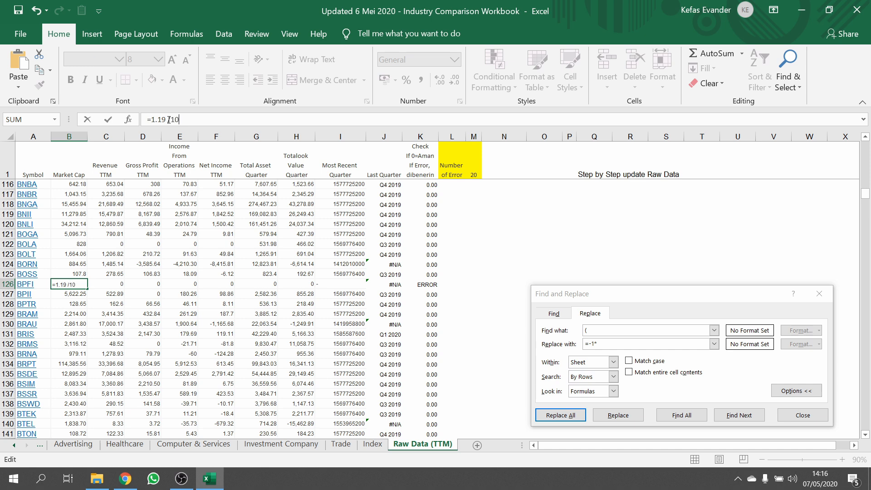
pyautogui.write('00000')
pyautogui.press('Return')
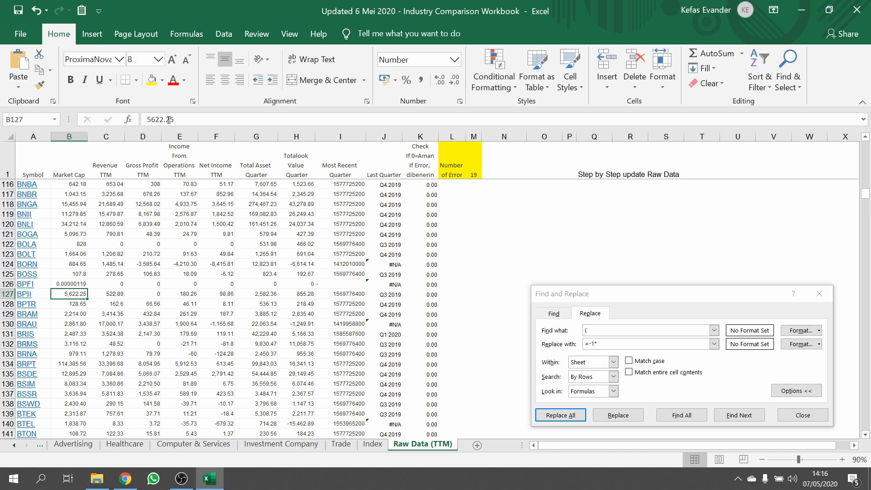
# Step: Search the Check column below the BPFI row for the next error and examine CTTH's net income in F184
pyautogui.scroll(-2, 183, 301)
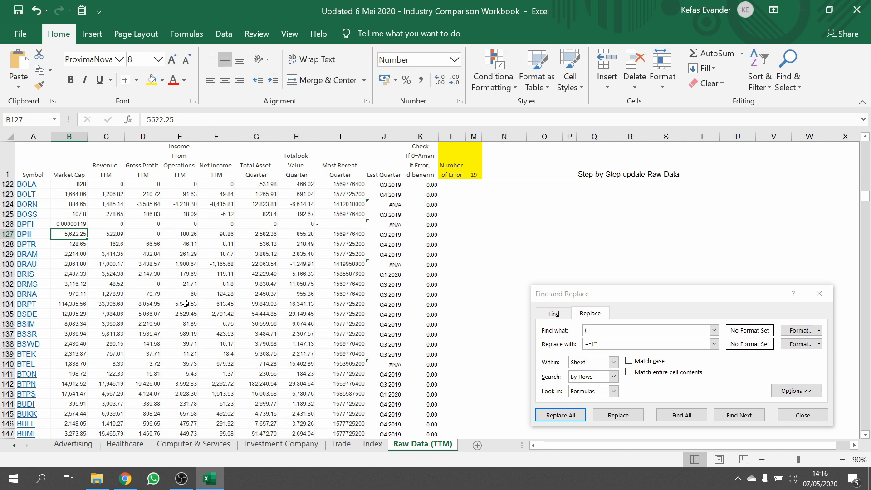
pyautogui.scroll(-11, 185, 303)
pyautogui.scroll(11, 209, 287)
pyautogui.click(4, 234)
pyautogui.click(6, 224)
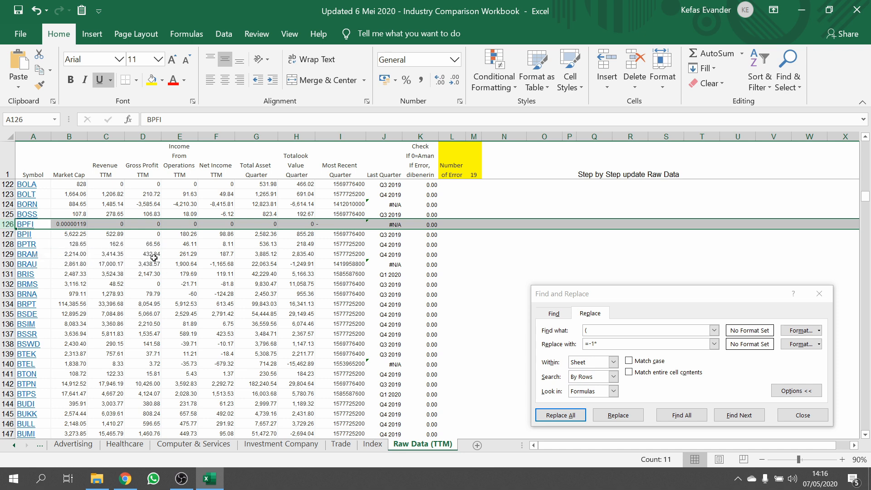
pyautogui.scroll(-13, 263, 291)
pyautogui.scroll(-5, 366, 257)
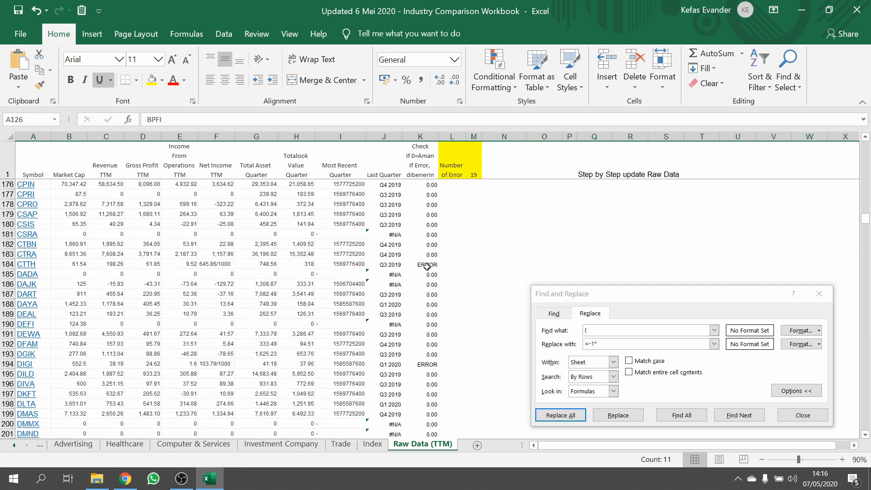
pyautogui.click(426, 267)
pyautogui.click(224, 254)
pyautogui.click(222, 264)
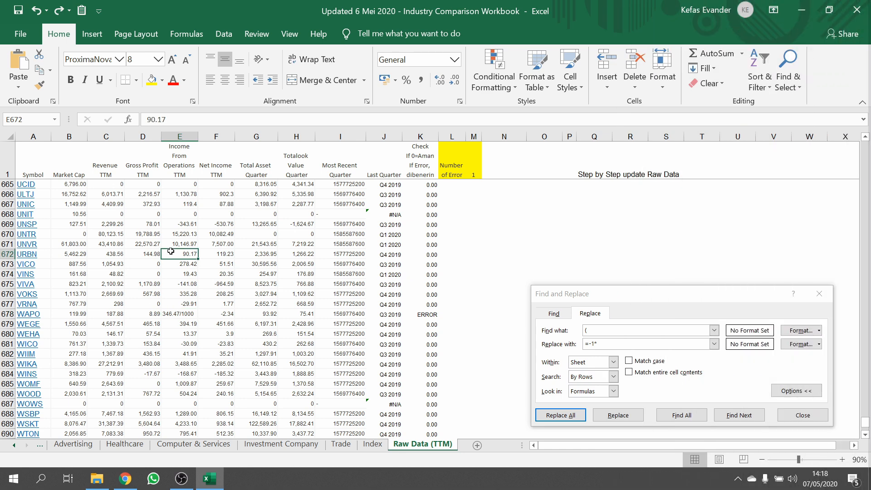
# Step: Turn WAPO's income from operations in E678 into the formula =346.47/1000
pyautogui.click(185, 314)
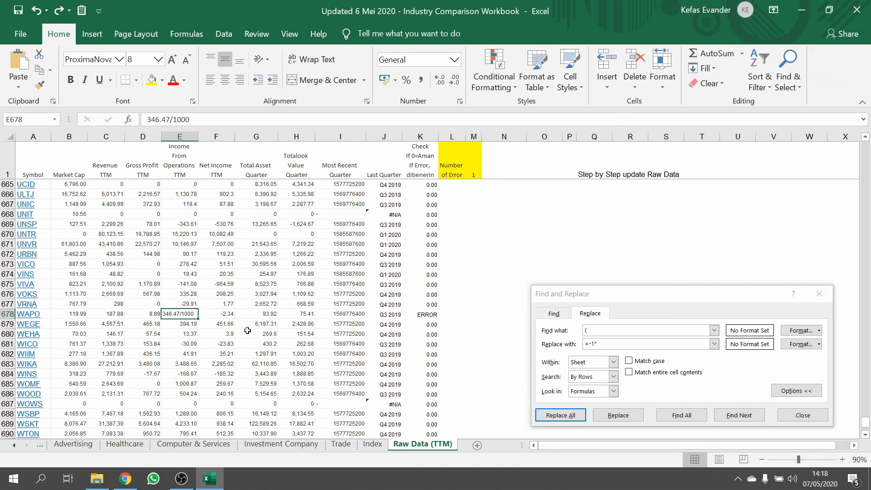
pyautogui.click(146, 119)
pyautogui.write('=')
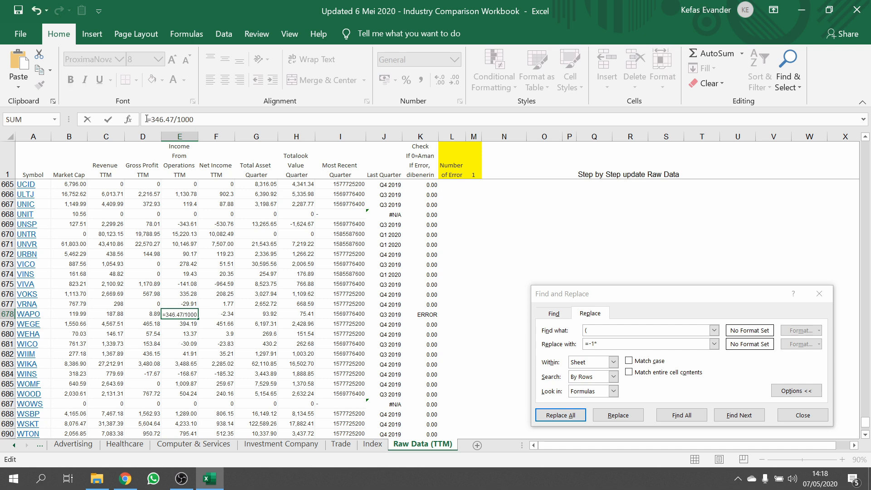
pyautogui.press('Return')
# Step: Review the error count in M1 and the Check formula in K666, return to the top row and close Find and Replace
pyautogui.click(473, 169)
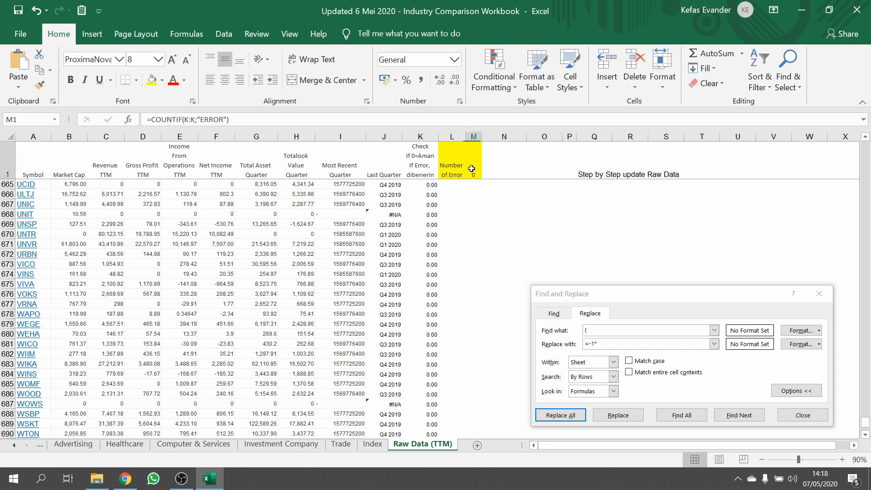
pyautogui.click(422, 194)
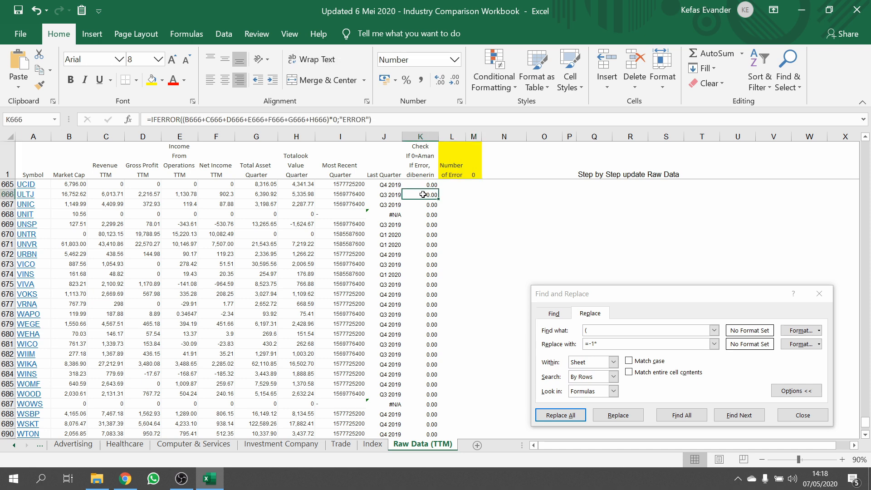
pyautogui.hotkey('ctrl', 'Up')
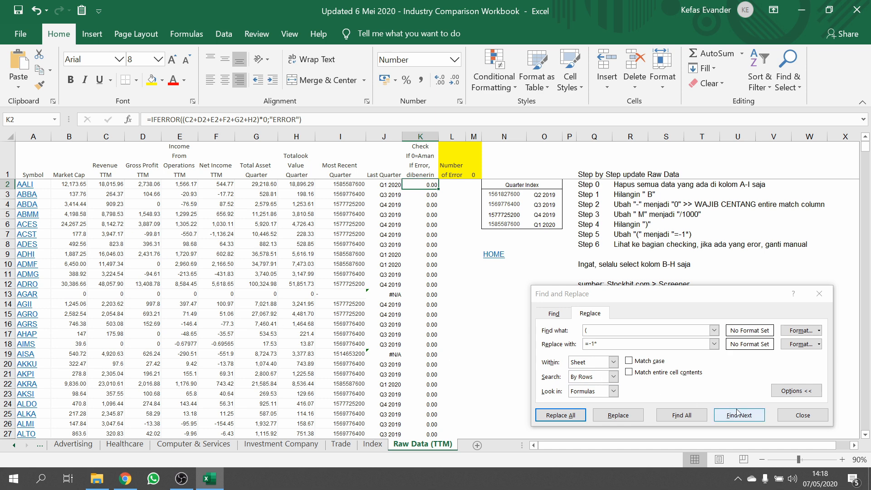
pyautogui.click(784, 414)
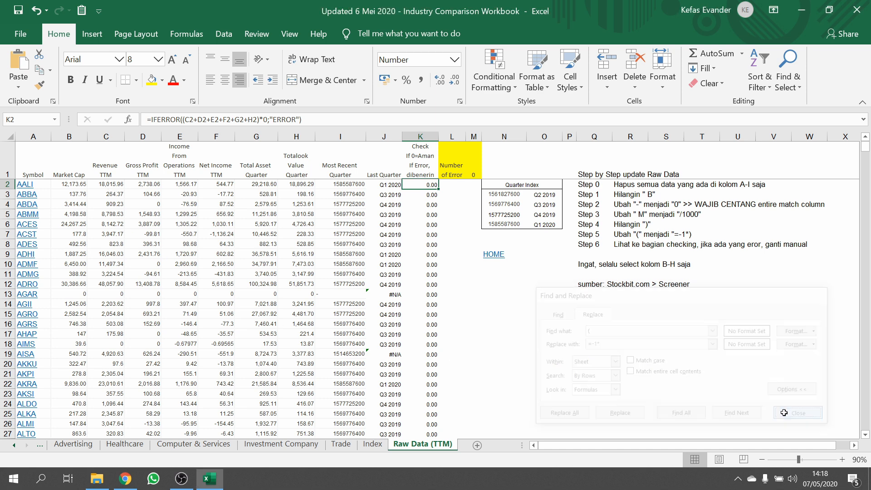
# Step: Go to the Home sheet and look through the industry sheets from Crops to Land Stone
pyautogui.click(493, 254)
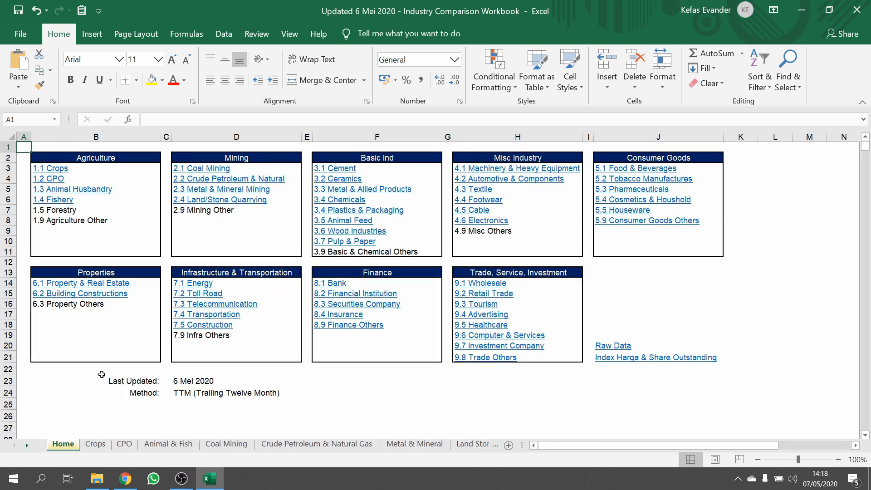
pyautogui.click(96, 449)
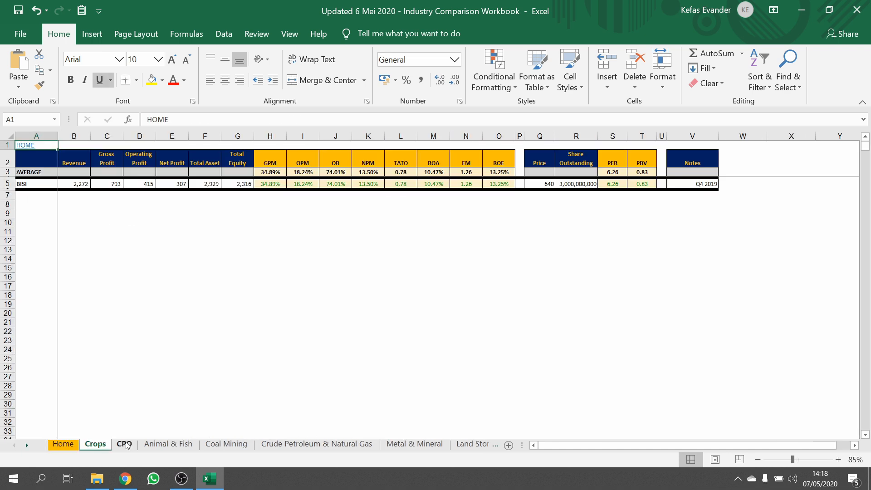
pyautogui.click(125, 444)
pyautogui.click(159, 448)
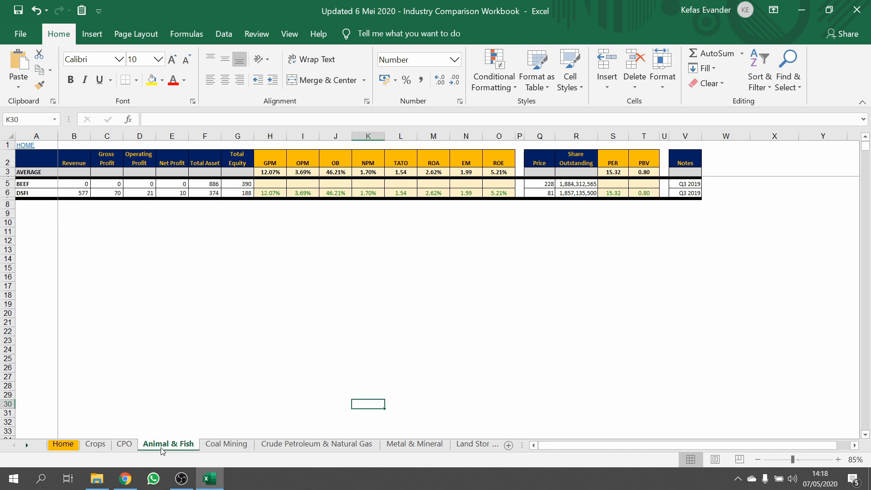
pyautogui.click(209, 448)
pyautogui.click(288, 446)
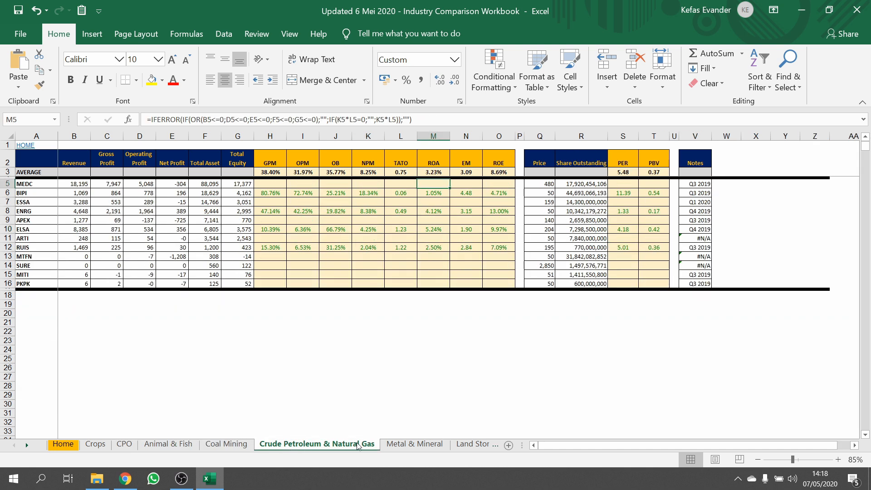
pyautogui.click(398, 447)
pyautogui.click(467, 444)
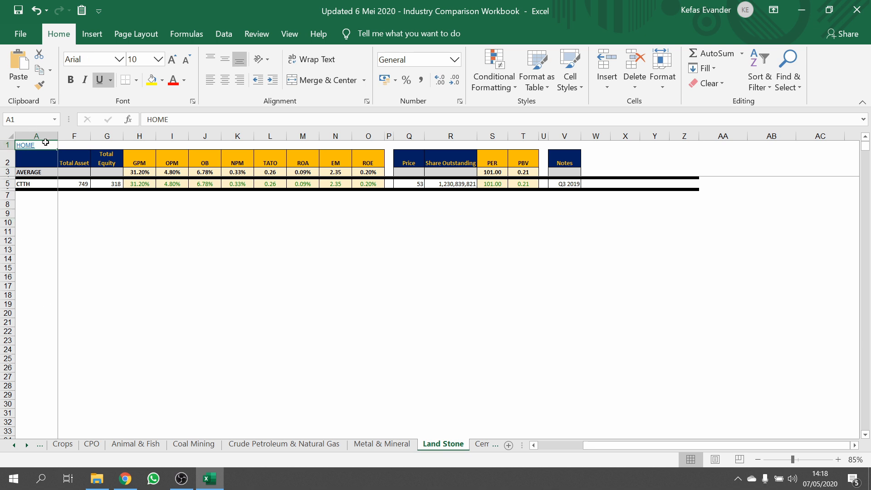
# Step: Examine the Revenue to Total Equity columns on the Land Stone and Cement sheets
pyautogui.moveTo(622, 449); pyautogui.dragTo(578, 447)
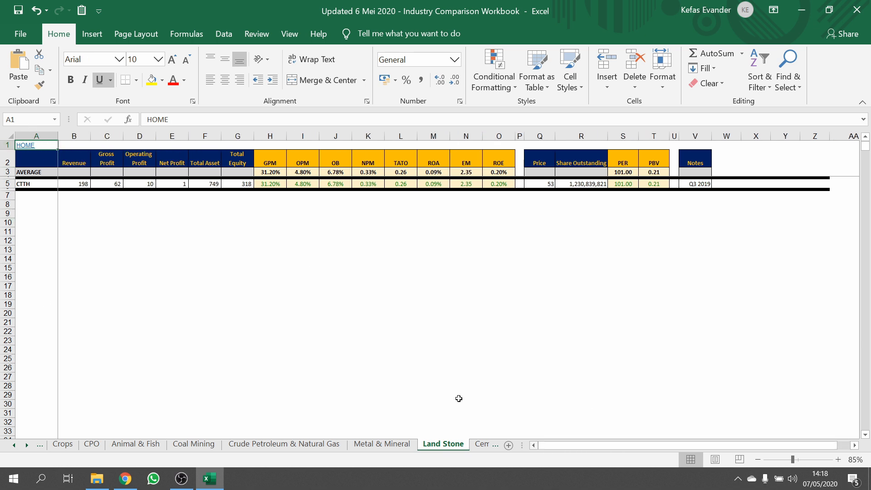
pyautogui.moveTo(80, 162); pyautogui.dragTo(271, 187)
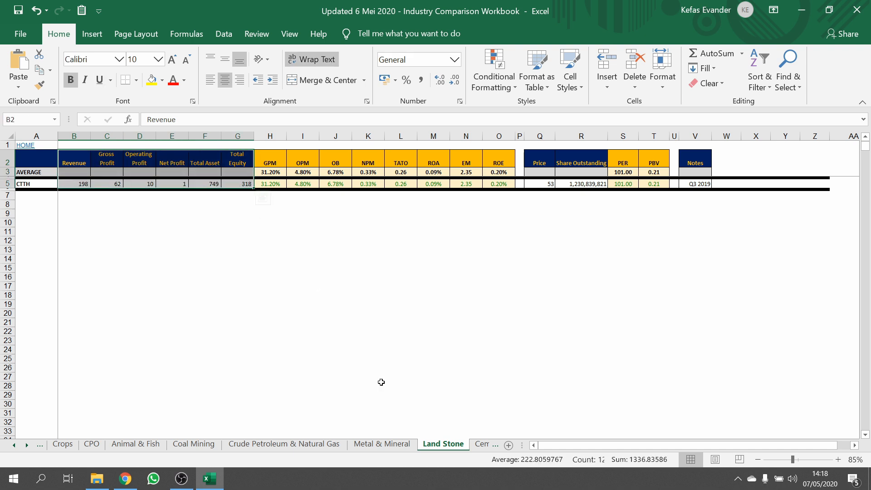
pyautogui.click(472, 447)
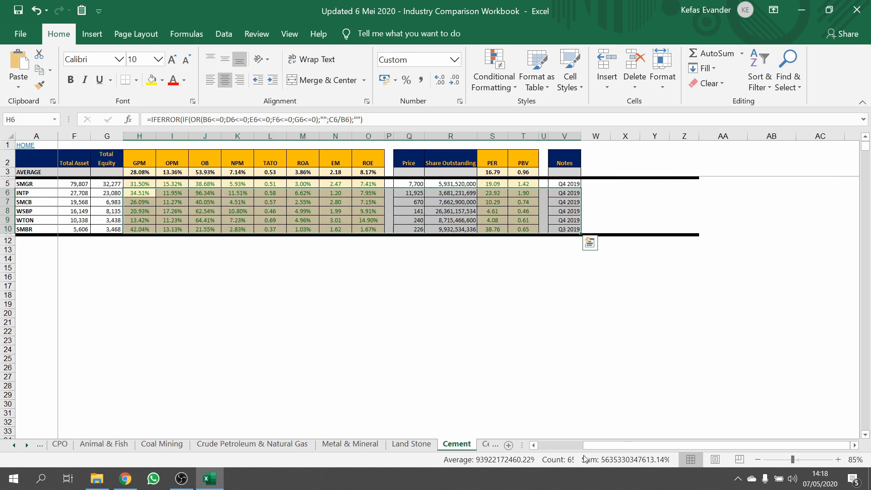
pyautogui.click(571, 449)
pyautogui.moveTo(63, 163); pyautogui.dragTo(247, 213)
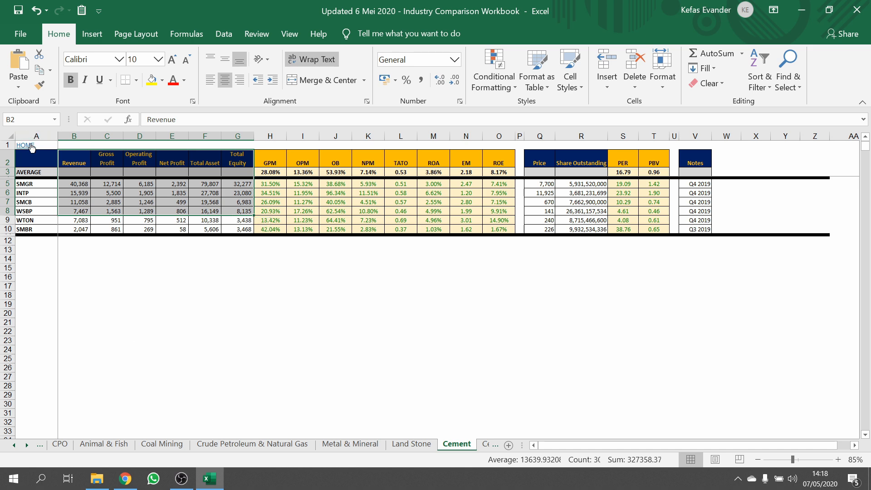
# Step: Return to the Home sheet and open the Index Harga & Share Outstanding sheet
pyautogui.click(31, 145)
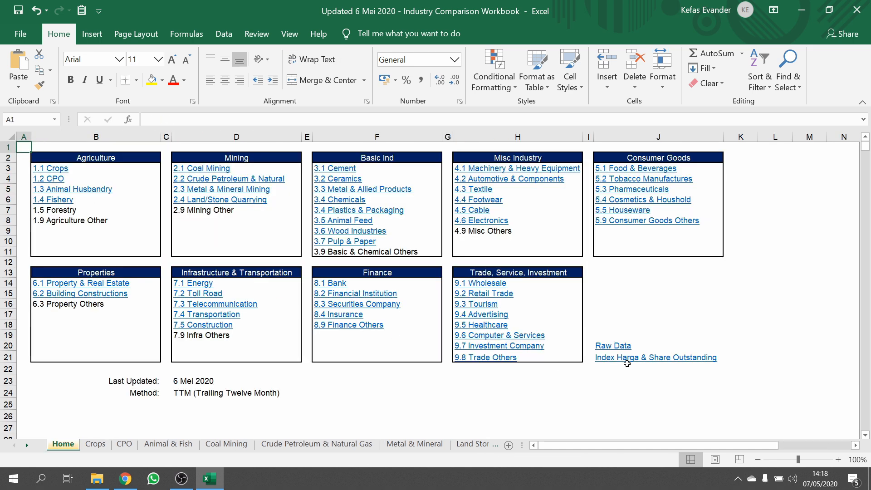
pyautogui.click(664, 361)
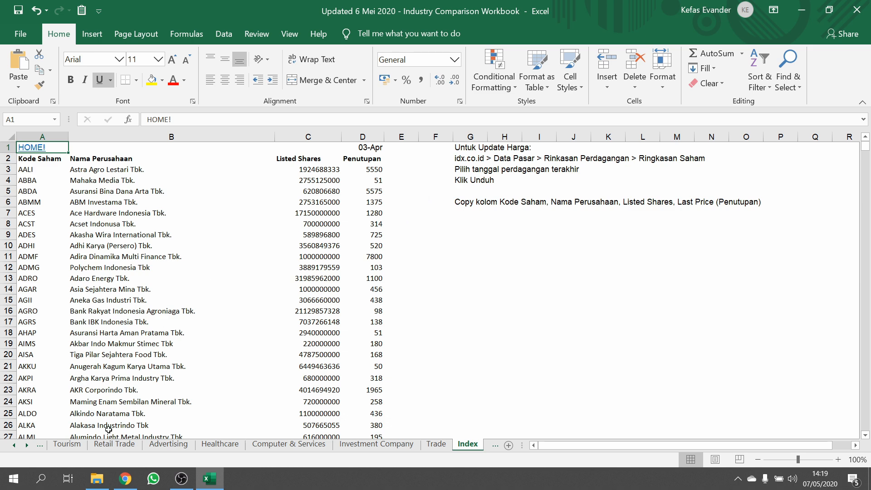
# Step: Switch to Chrome and open the Ringkasan Saham page from the Data Pasar section of idx.co.id
pyautogui.click(125, 480)
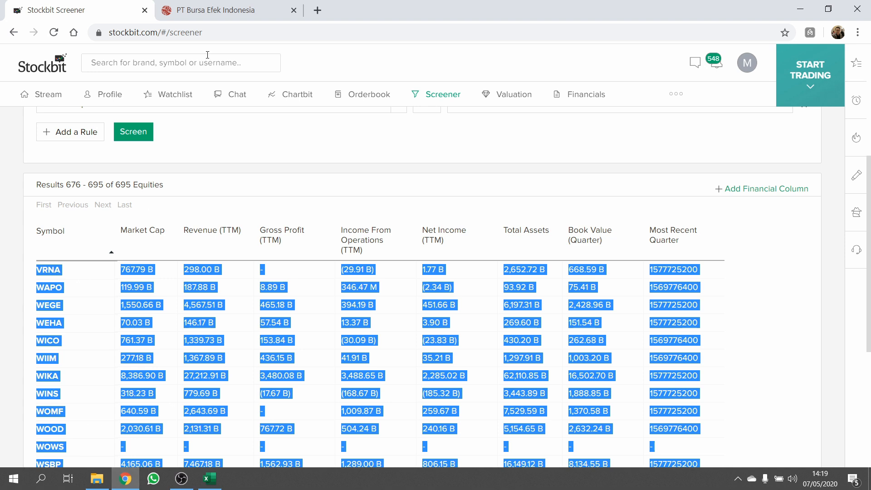
pyautogui.click(224, 8)
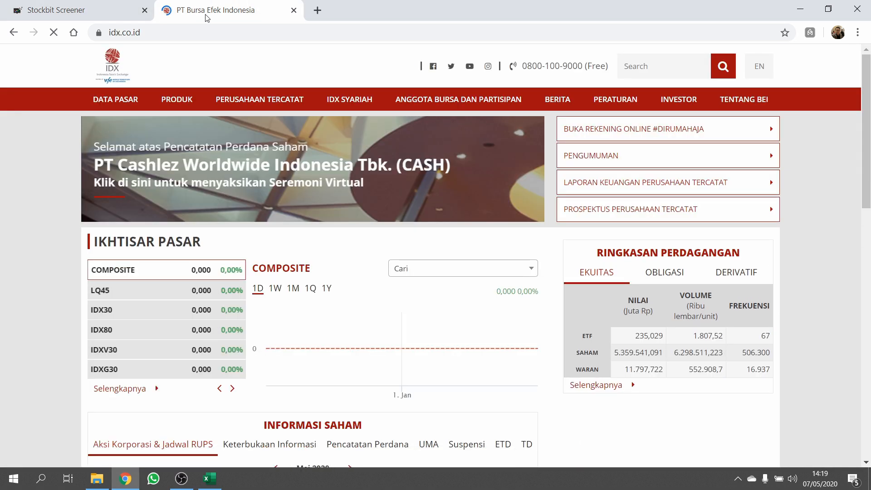
pyautogui.moveTo(124, 100)
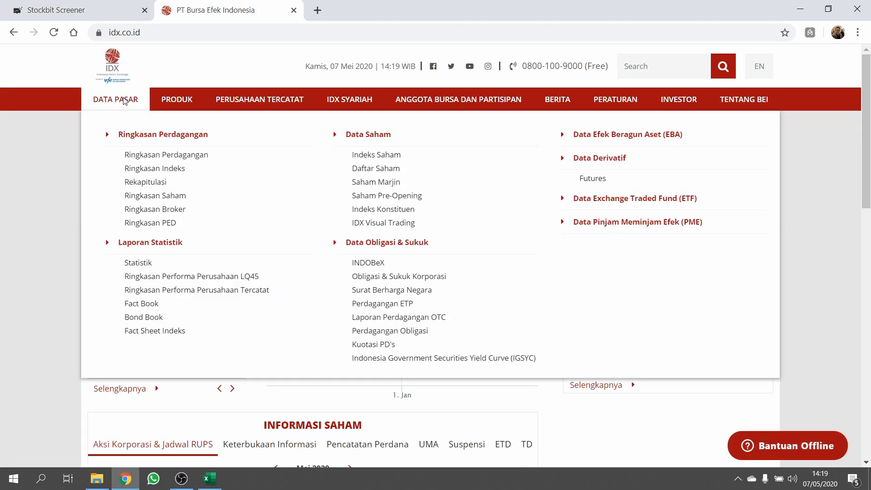
pyautogui.click(157, 196)
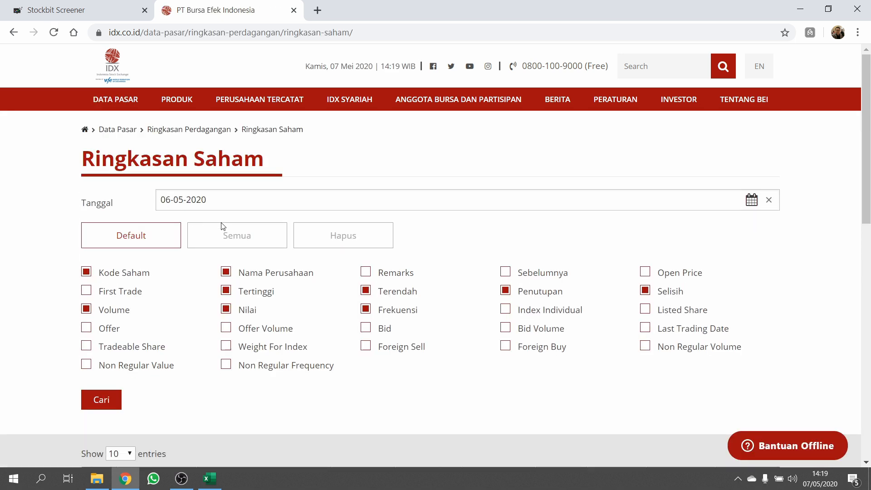
# Step: Set the Ringkasan Saham date to 06-05-2020 and run the search
pyautogui.click(751, 199)
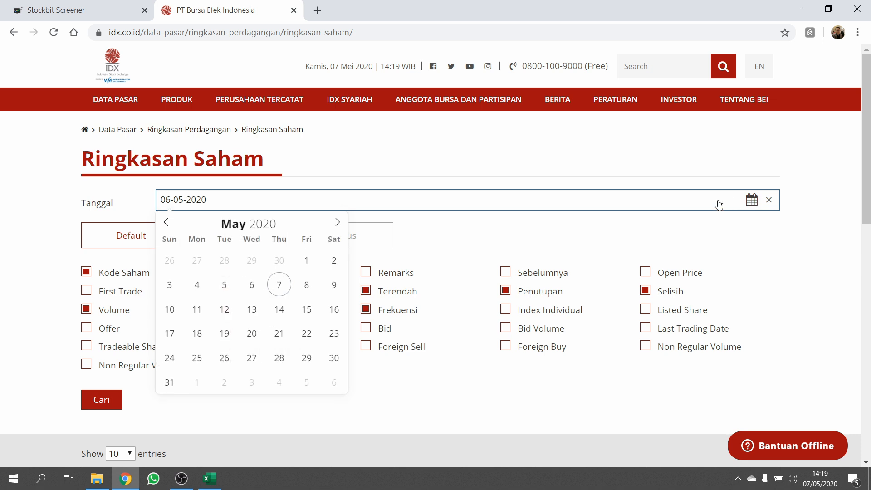
pyautogui.click(251, 285)
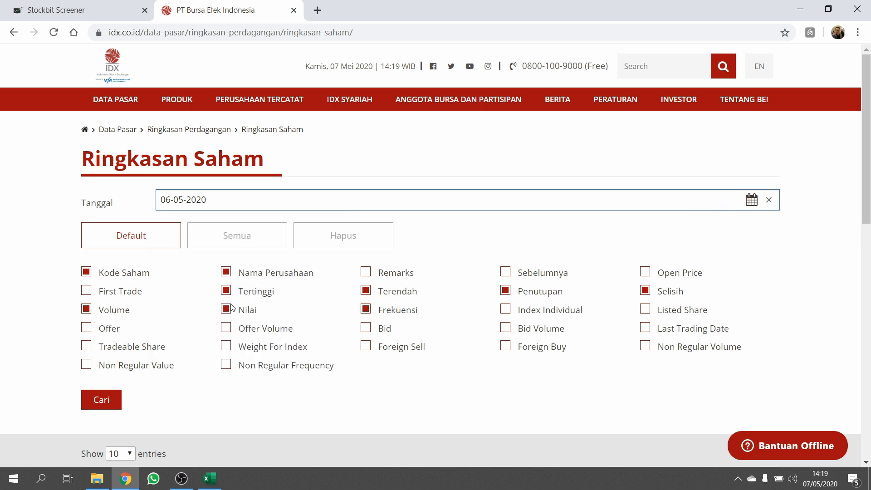
pyautogui.click(111, 409)
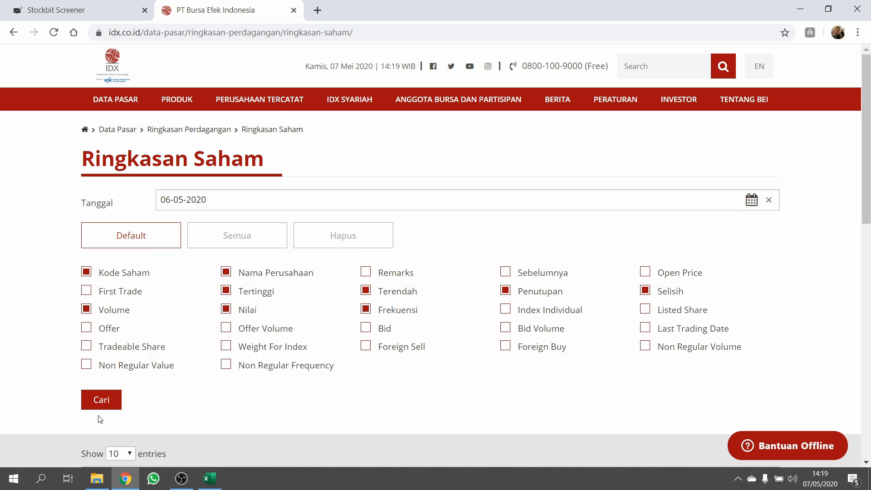
pyautogui.click(110, 408)
# Step: Download the stock summary table as an Excel file and open it
pyautogui.scroll(-8, 336, 316)
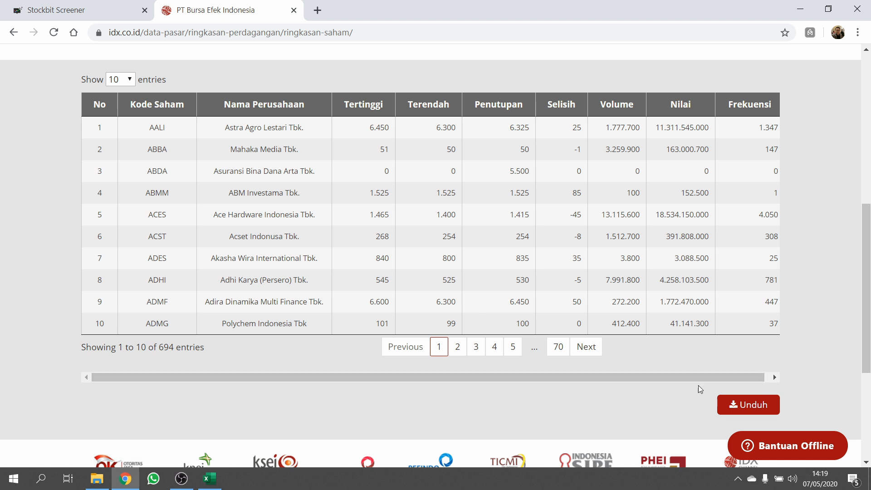
pyautogui.click(737, 410)
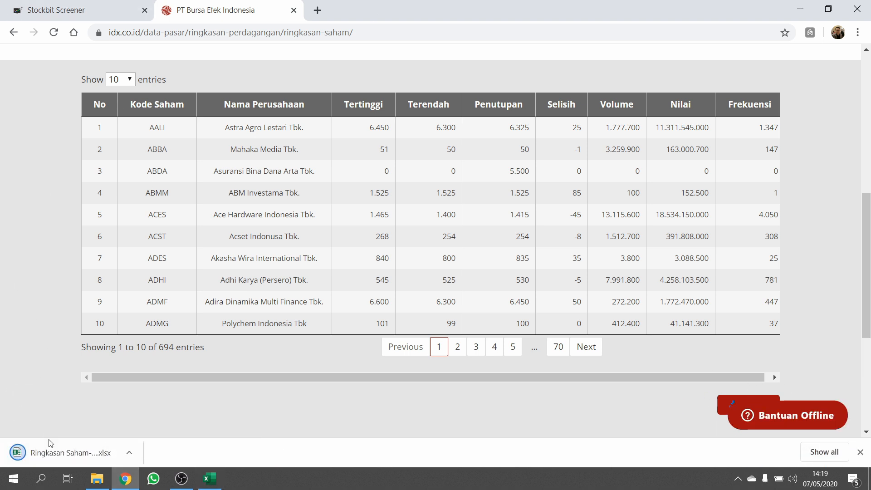
pyautogui.click(64, 455)
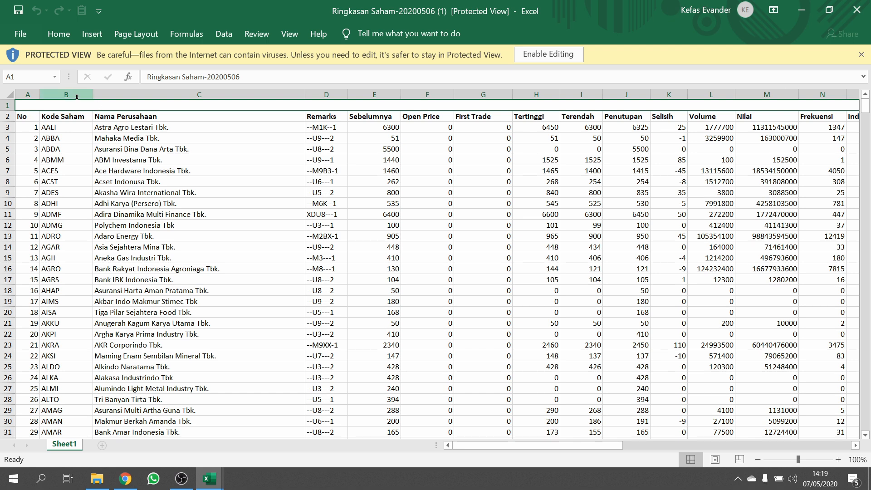
# Step: Copy all stock codes and company names from the Ringkasan Saham file into the workbook's Index sheet, starting at A3
pyautogui.click(136, 95)
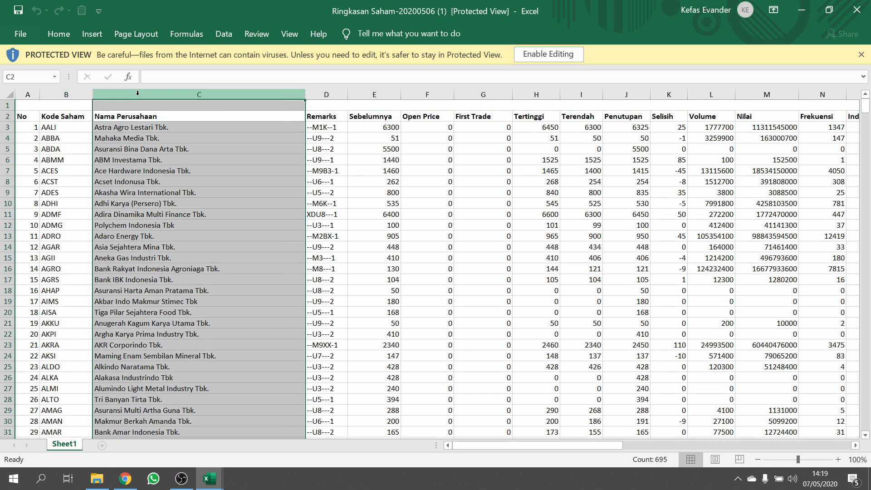
pyautogui.click(625, 94)
pyautogui.moveTo(587, 444); pyautogui.dragTo(558, 436)
pyautogui.click(620, 94)
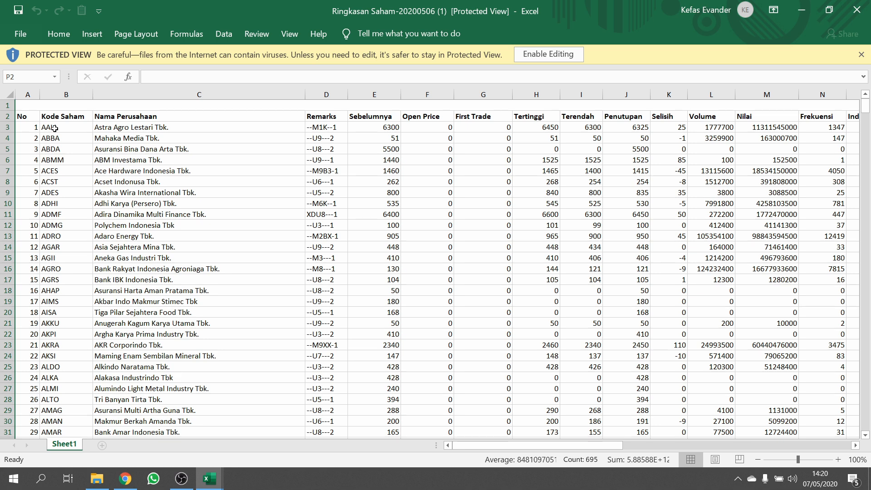
pyautogui.moveTo(63, 128); pyautogui.dragTo(111, 131)
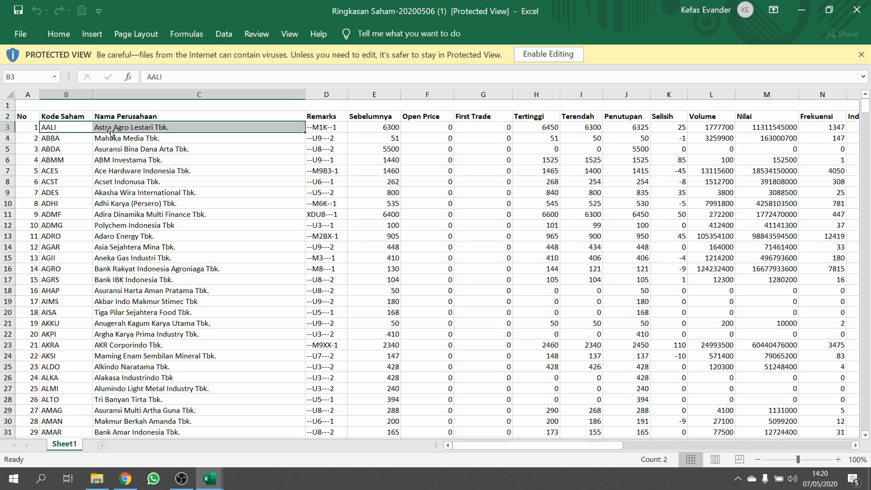
pyautogui.hotkey('ctrl', 'shift', 'Down')
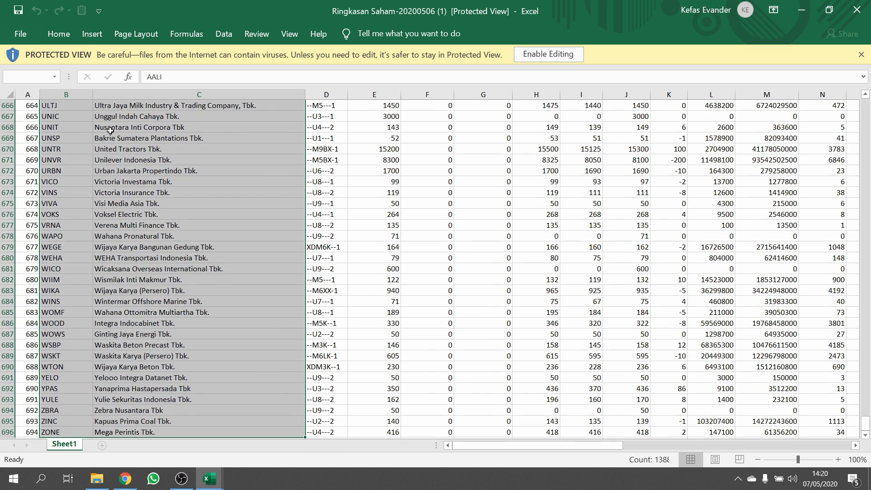
pyautogui.scroll(-3, 110, 132)
pyautogui.hotkey('ctrl', 'c')
pyautogui.hotkey('alt', 'Tab')
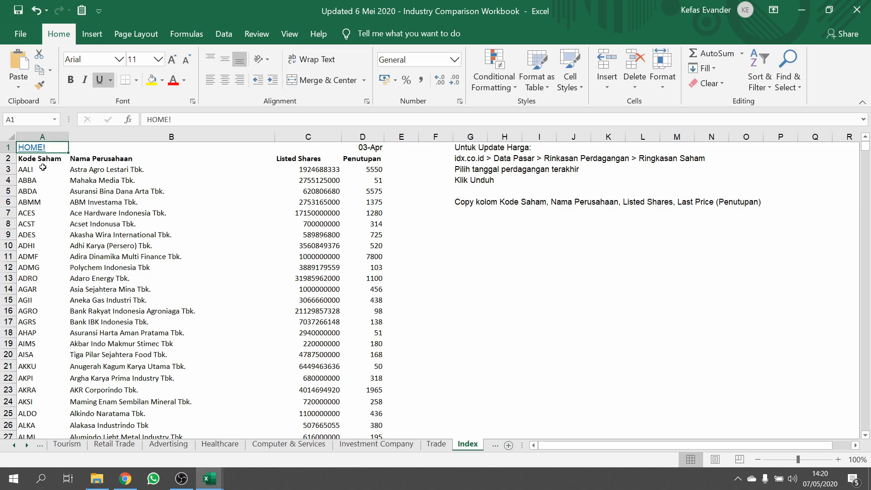
pyautogui.click(43, 167)
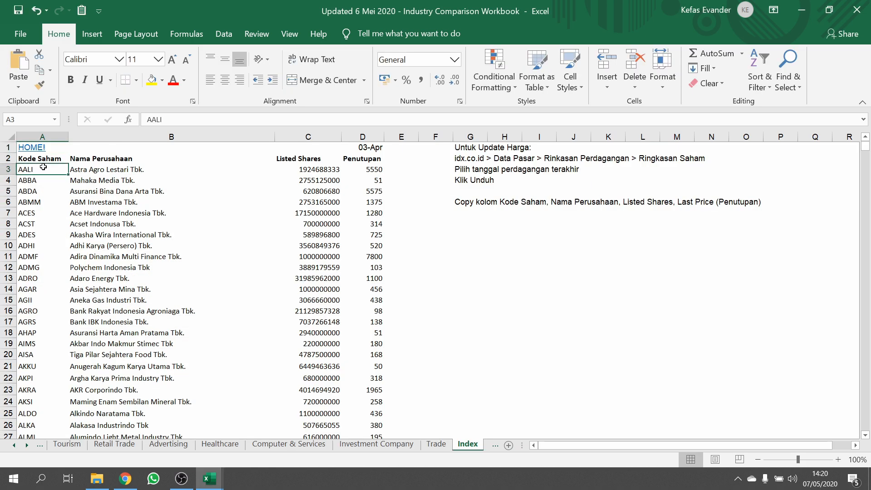
pyautogui.hotkey('ctrl', 'v')
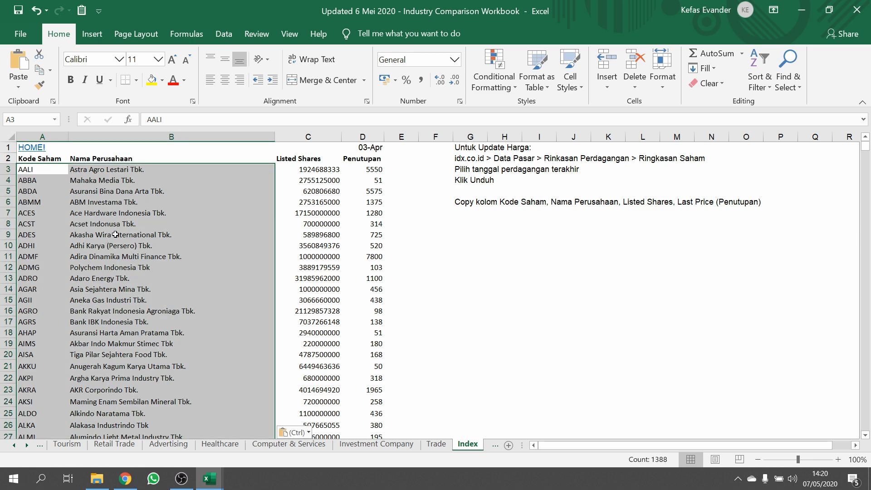
# Step: Copy all Listed Shares values from the Ringkasan Saham file into the Index sheet's Listed Shares column, starting at C3
pyautogui.click(317, 170)
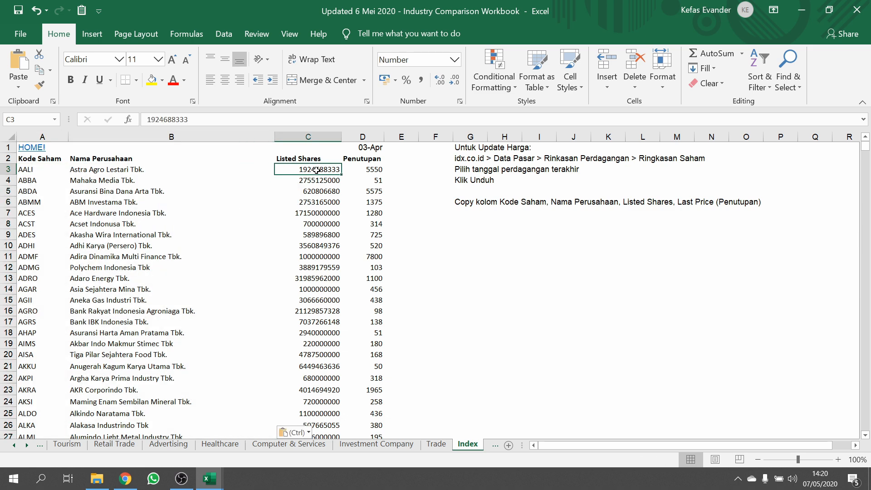
pyautogui.hotkey('alt', 'Tab')
pyautogui.scroll(9, 479, 241)
pyautogui.click(328, 234)
pyautogui.hotkey('ctrl', 'Up')
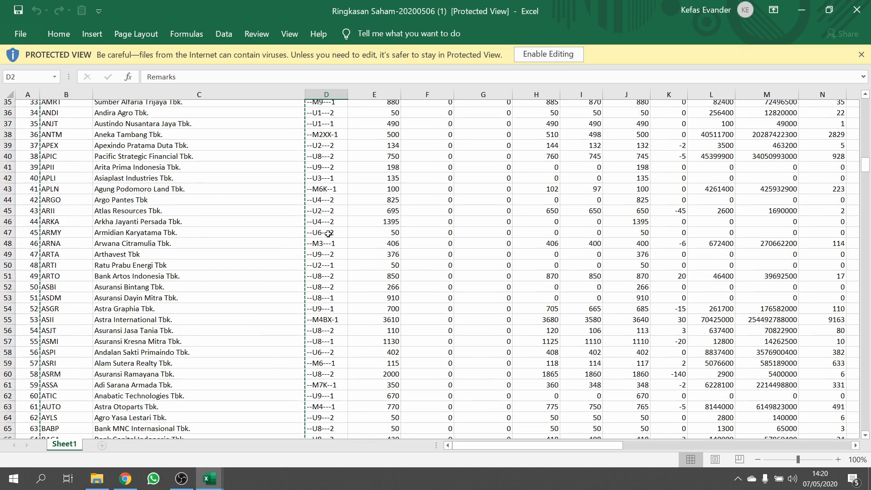
pyautogui.press('Right')
pyautogui.press('Right')
pyautogui.press('Right')
pyautogui.press('Right')
pyautogui.press('Right')
pyautogui.press('Right')
pyautogui.press('Right')
pyautogui.press('Right')
pyautogui.press('Right')
pyautogui.press('Right')
pyautogui.press('Right')
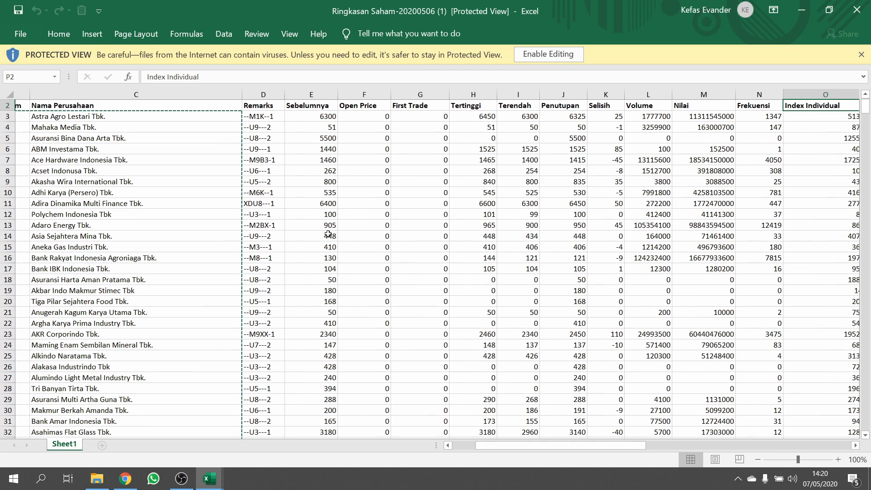
pyautogui.press('Right')
pyautogui.press('Right')
pyautogui.press('Right')
pyautogui.press('Right')
pyautogui.press('Right')
pyautogui.press('Left')
pyautogui.press('Left')
pyautogui.press('Left')
pyautogui.press('Left')
pyautogui.press('Left')
pyautogui.press('Right')
pyautogui.press('Down')
pyautogui.hotkey('ctrl', 'shift', 'Down')
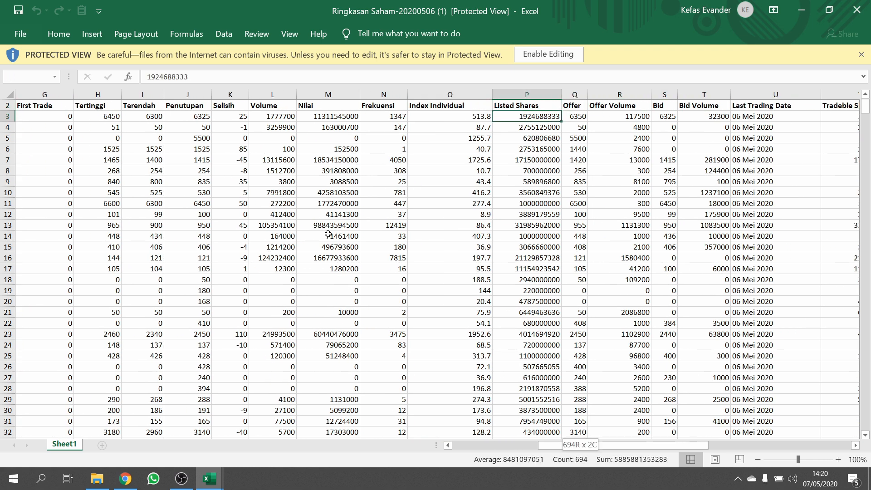
pyautogui.hotkey('ctrl', 'c')
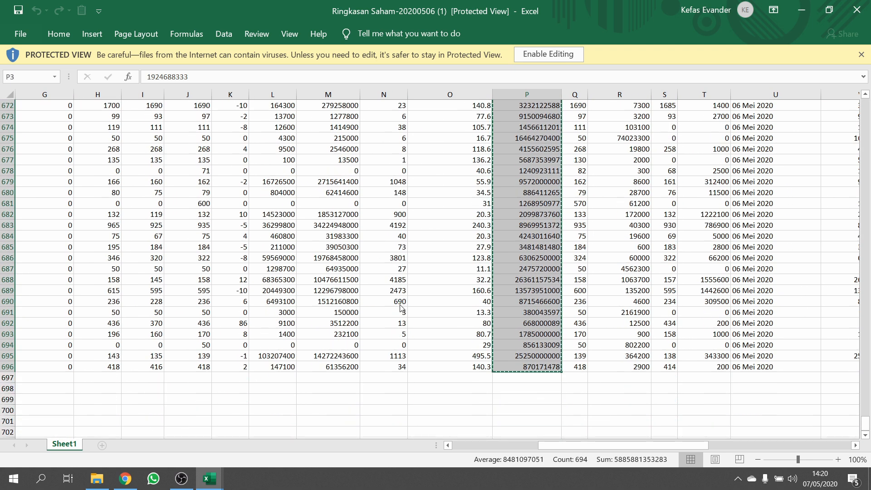
pyautogui.hotkey('alt', 'Tab')
pyautogui.hotkey('ctrl', 'v')
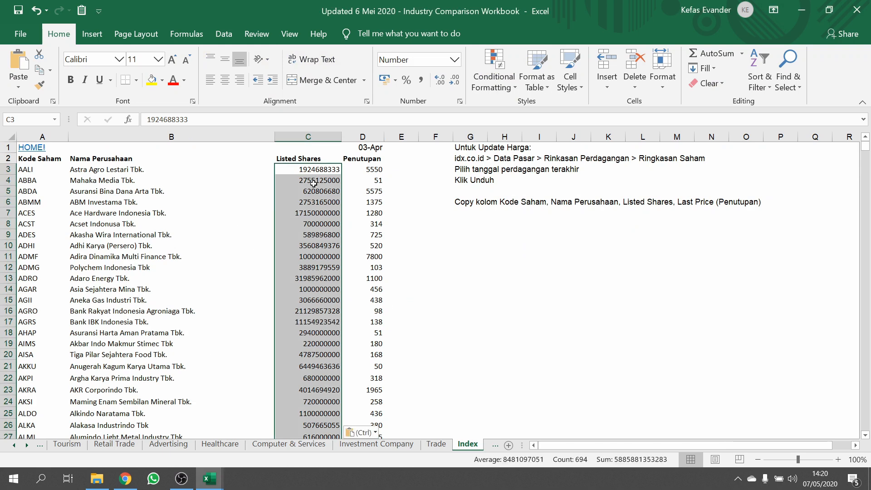
# Step: Copy all Penutupan closing prices from the Ringkasan Saham file into the Index sheet's Penutupan column, starting at D3
pyautogui.hotkey('alt', 'Tab')
pyautogui.scroll(8, 318, 159)
pyautogui.click(319, 159)
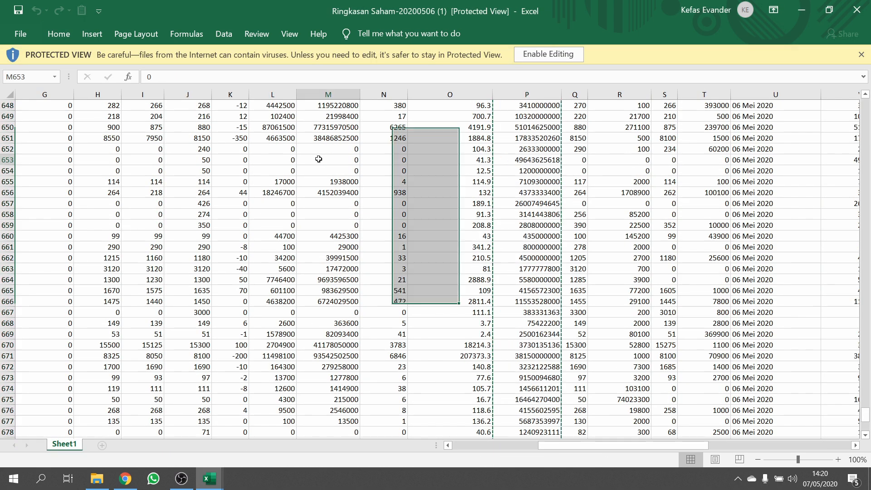
pyautogui.hotkey('ctrl', 'Up')
pyautogui.press('Down')
pyautogui.press('Up')
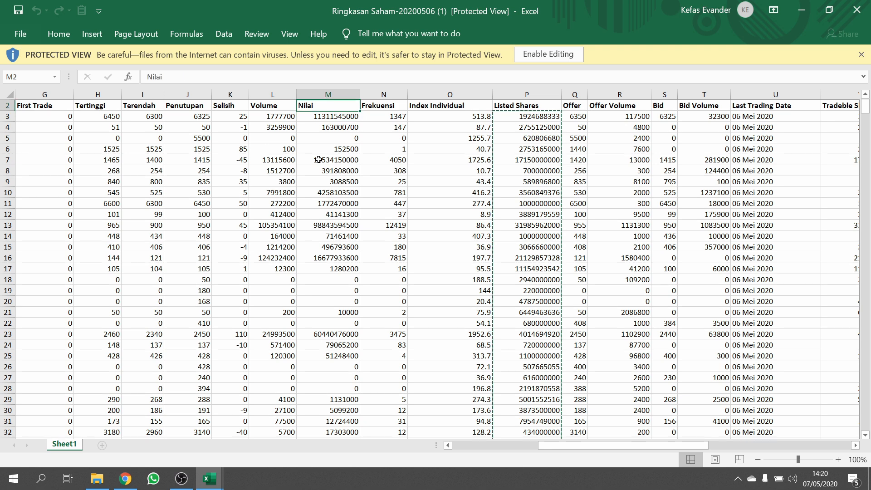
pyautogui.press('Left')
pyautogui.press('Left')
pyautogui.press('Left')
pyautogui.press('Down')
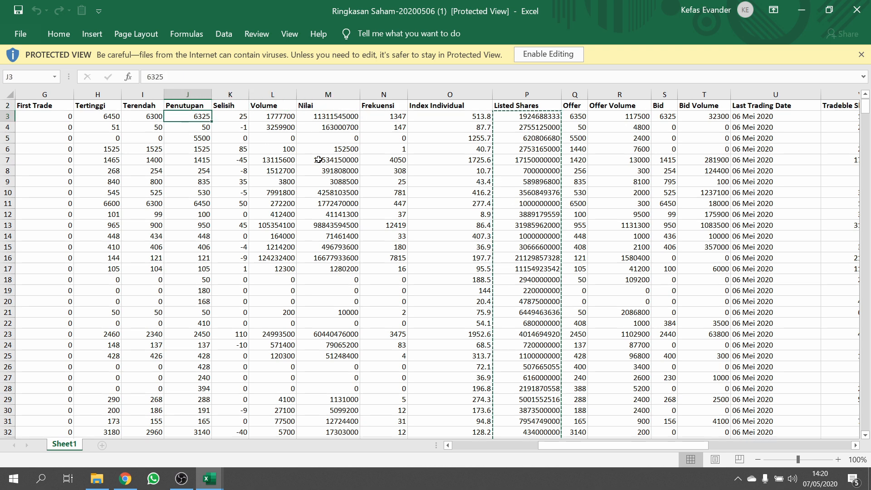
pyautogui.hotkey('ctrl', 'shift', 'Down')
pyautogui.hotkey('ctrl', 'c')
pyautogui.hotkey('alt', 'Tab')
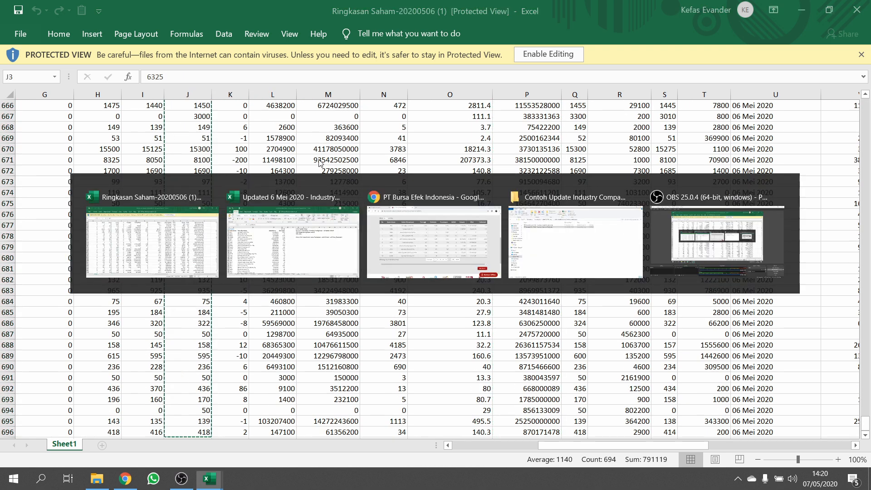
pyautogui.click(375, 171)
pyautogui.hotkey('ctrl', 'v')
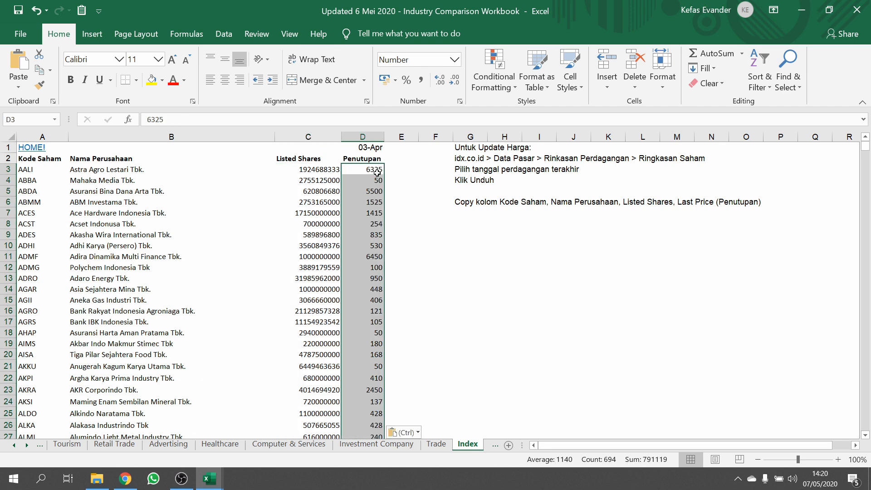
# Step: Set the price date above the Penutupan header in D1 to 6 Mei
pyautogui.hotkey('ctrl', 'Up')
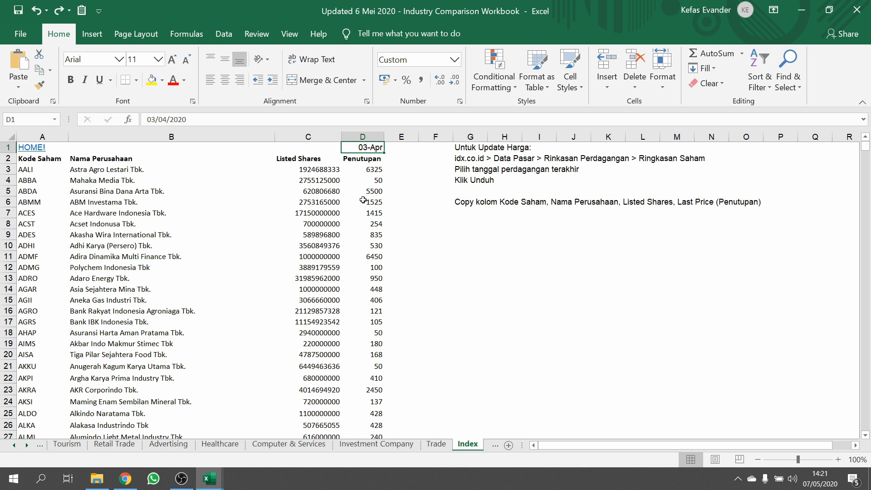
pyautogui.write('6 Mei')
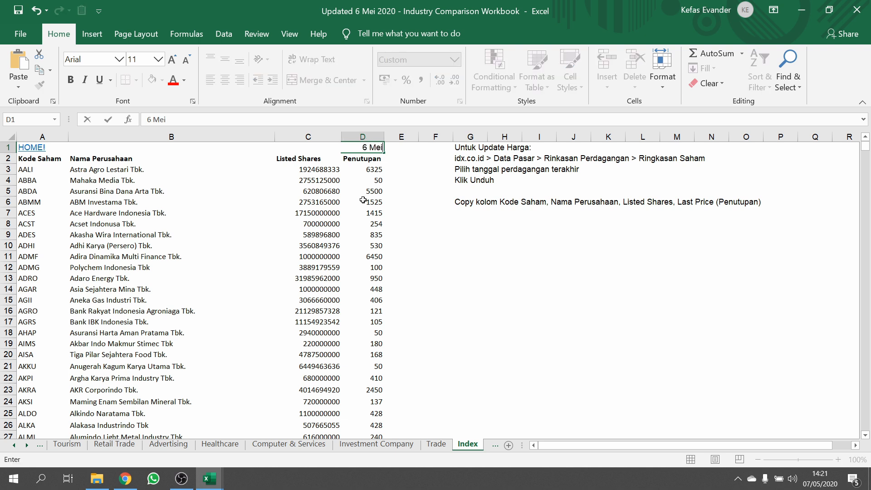
pyautogui.press('Return')
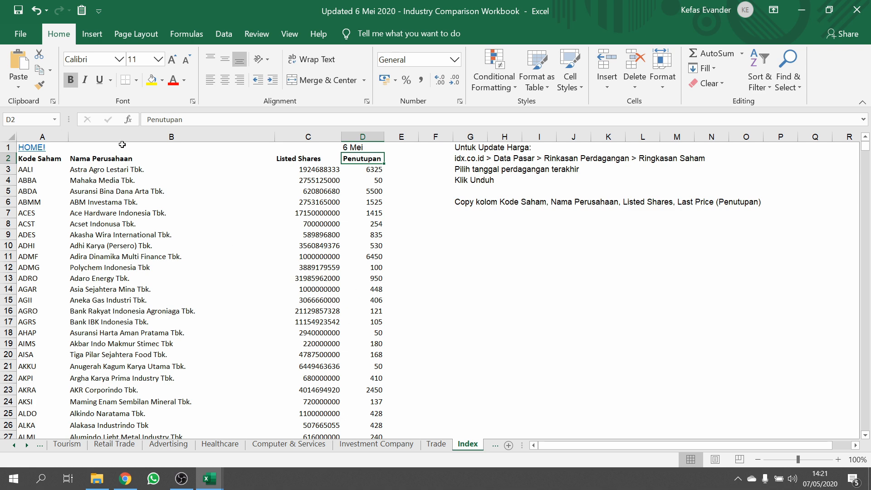
# Step: Check the Computer & Services, Healthcare and Advertising sheets, and return to the Home sheet
pyautogui.click(313, 444)
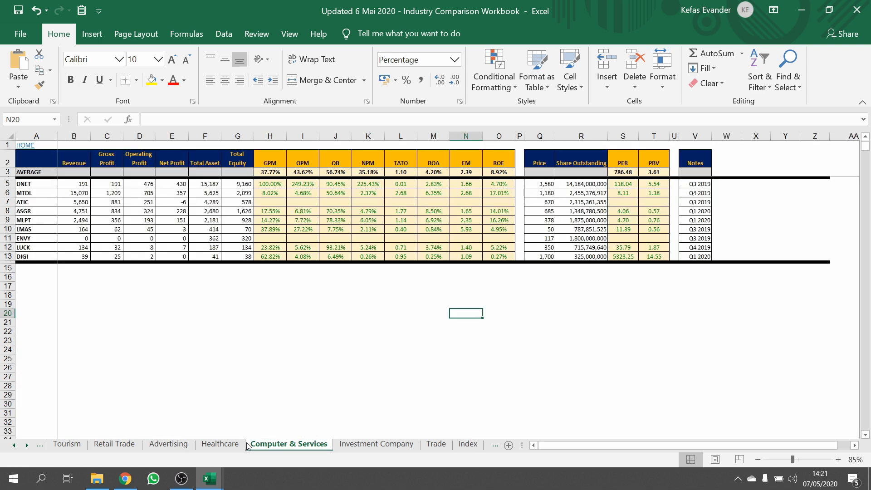
pyautogui.click(224, 445)
pyautogui.click(168, 444)
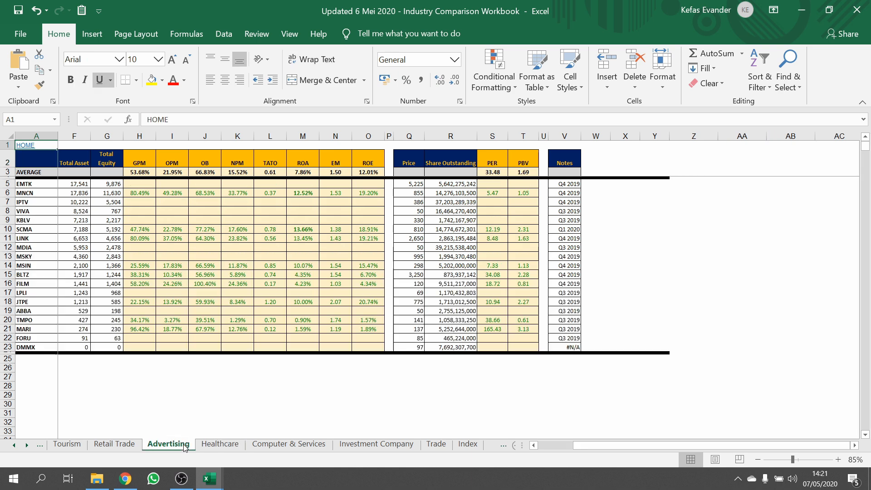
pyautogui.click(25, 149)
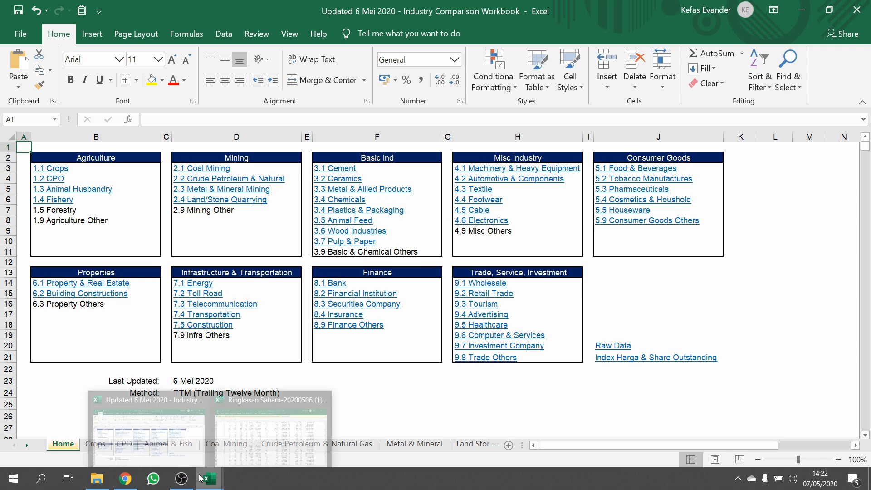
pyautogui.click(221, 471)
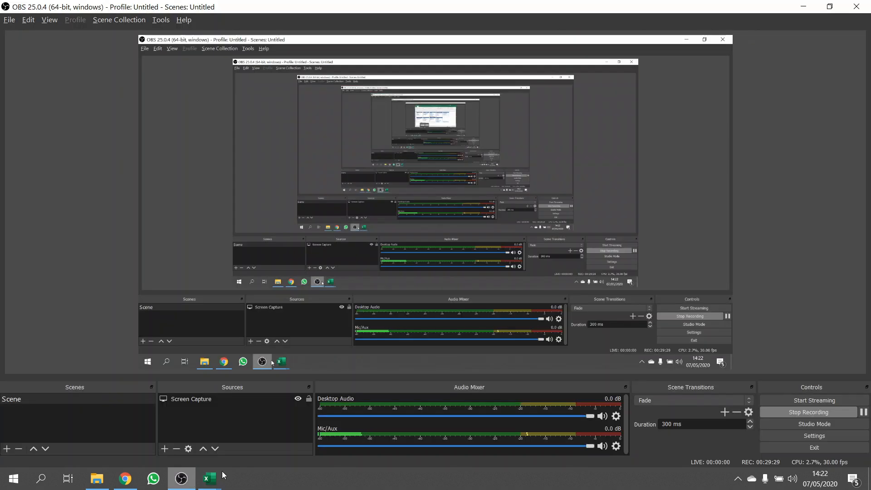
pyautogui.click(825, 412)
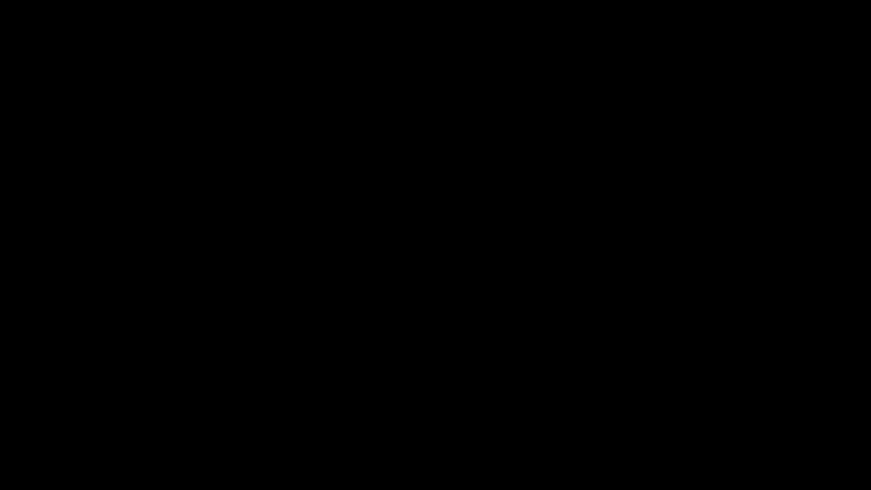